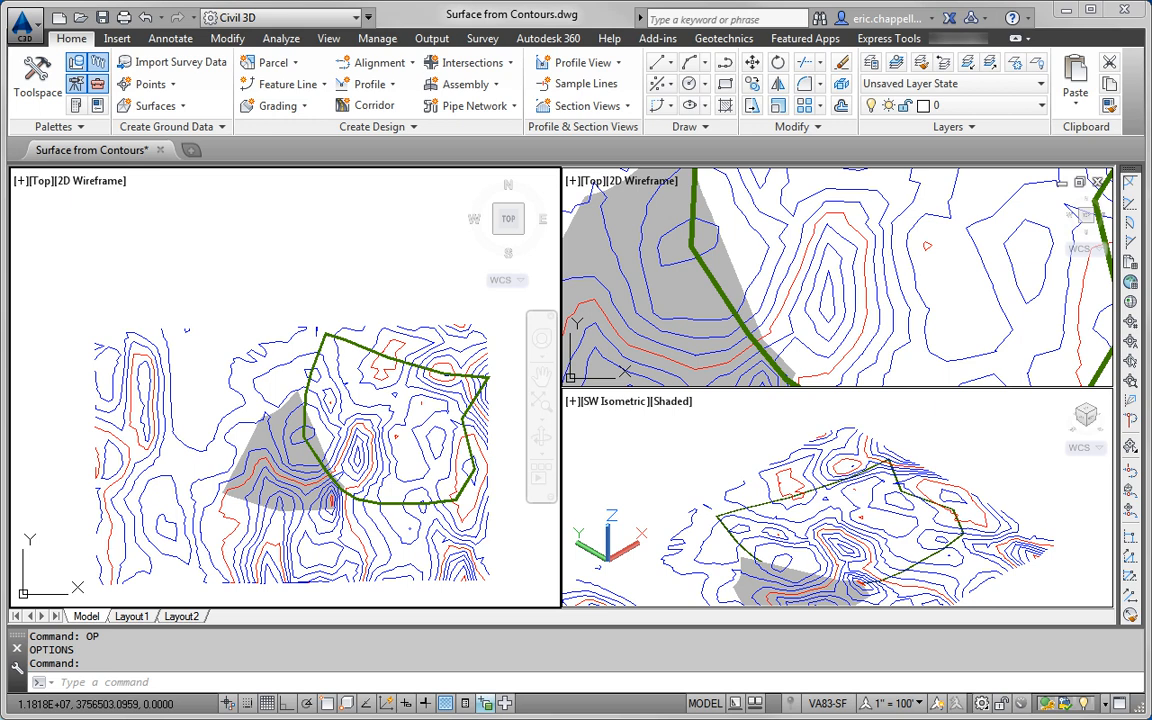
Create a new TIN surface named "EG From Contours"
{"action": "left_click", "coordinate": [33, 101]}
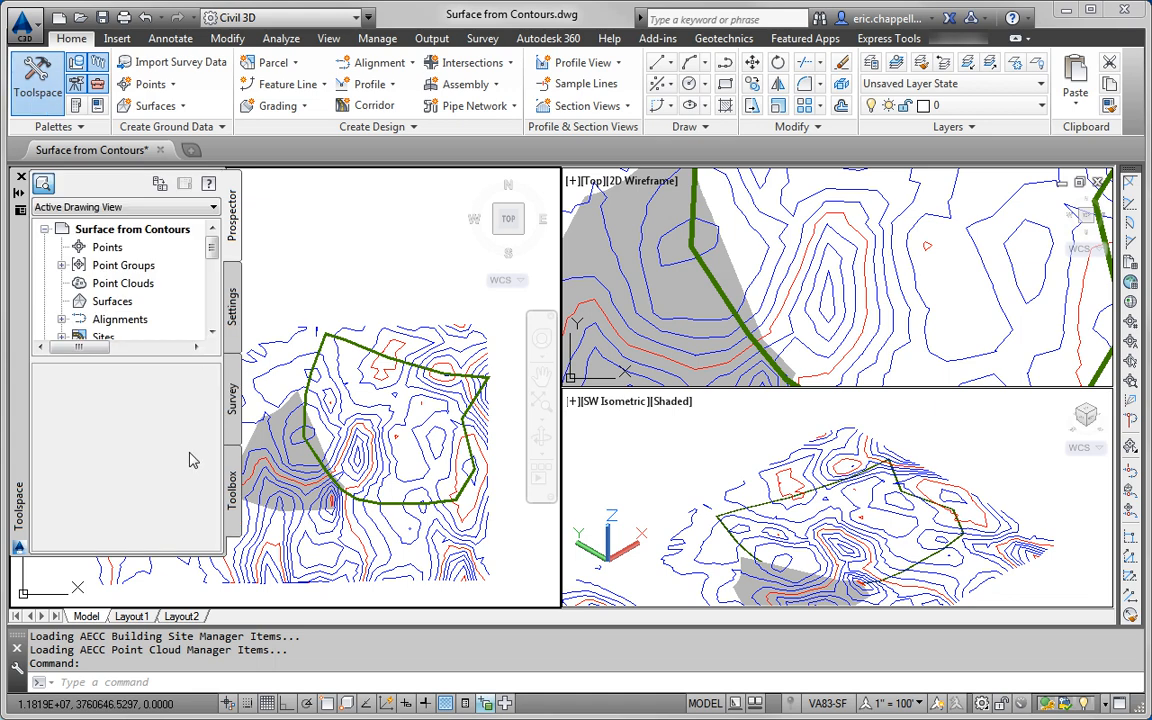
{"action": "right_click", "coordinate": [120, 303]}
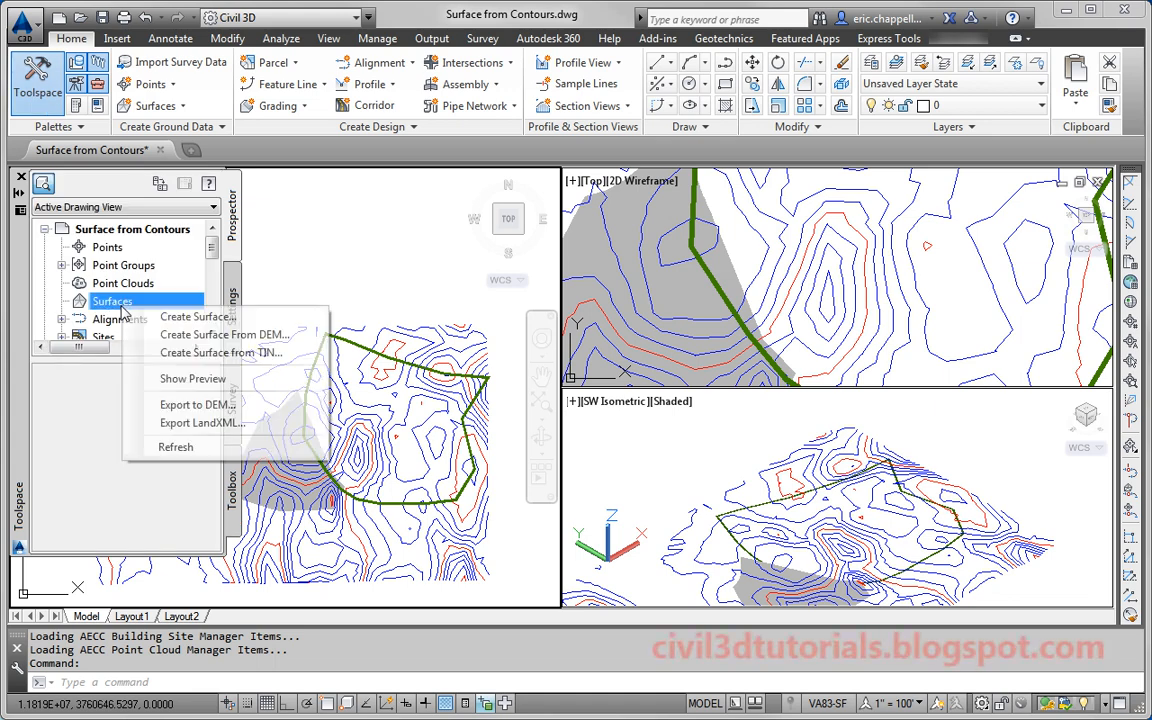
{"action": "left_click", "coordinate": [175, 317]}
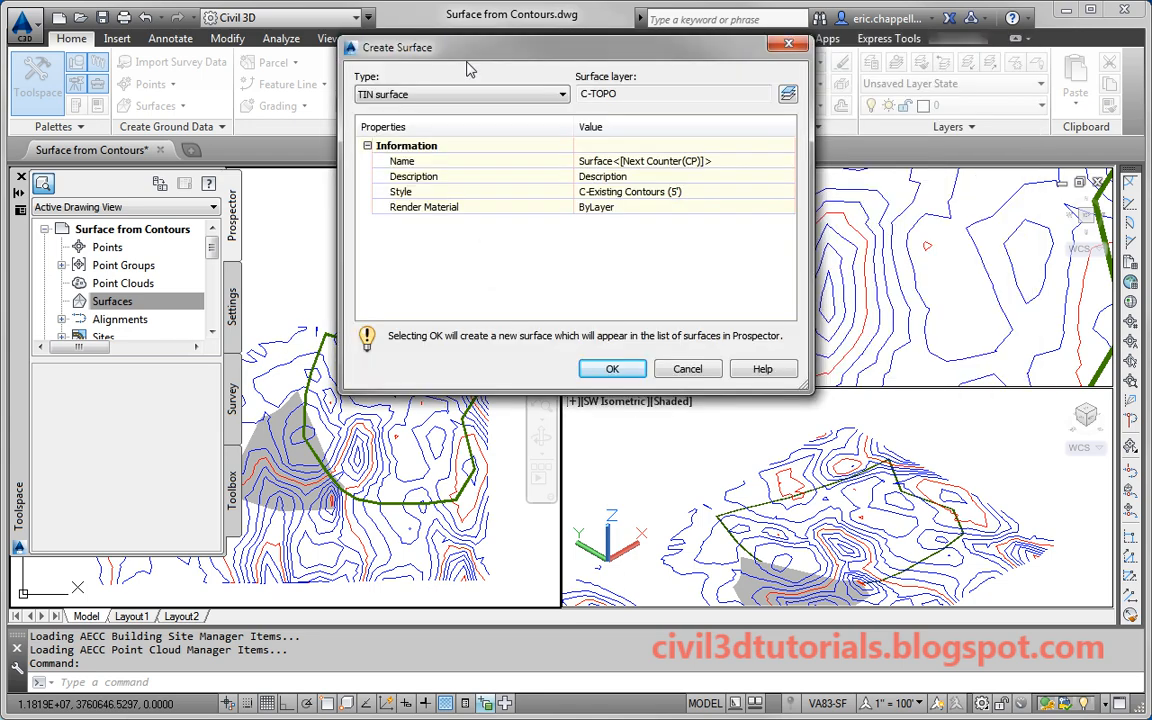
{"action": "left_click_drag", "start_coordinate": [443, 42], "coordinate": [364, 196]}
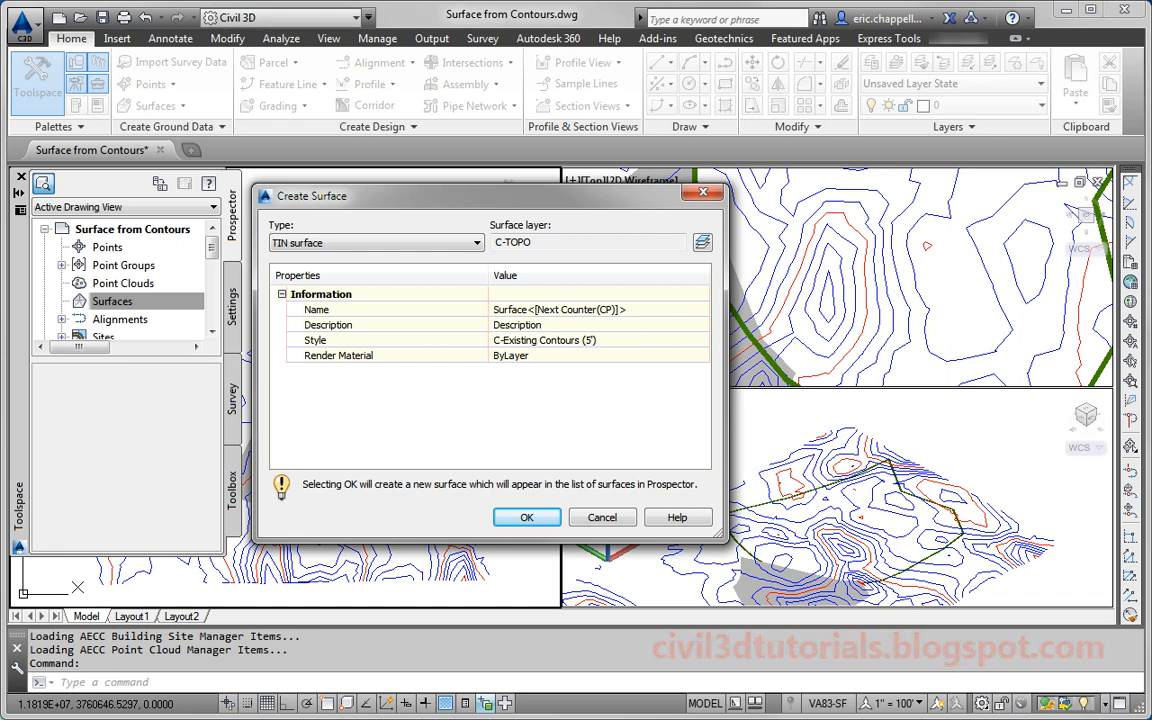
{"action": "left_click", "coordinate": [606, 310]}
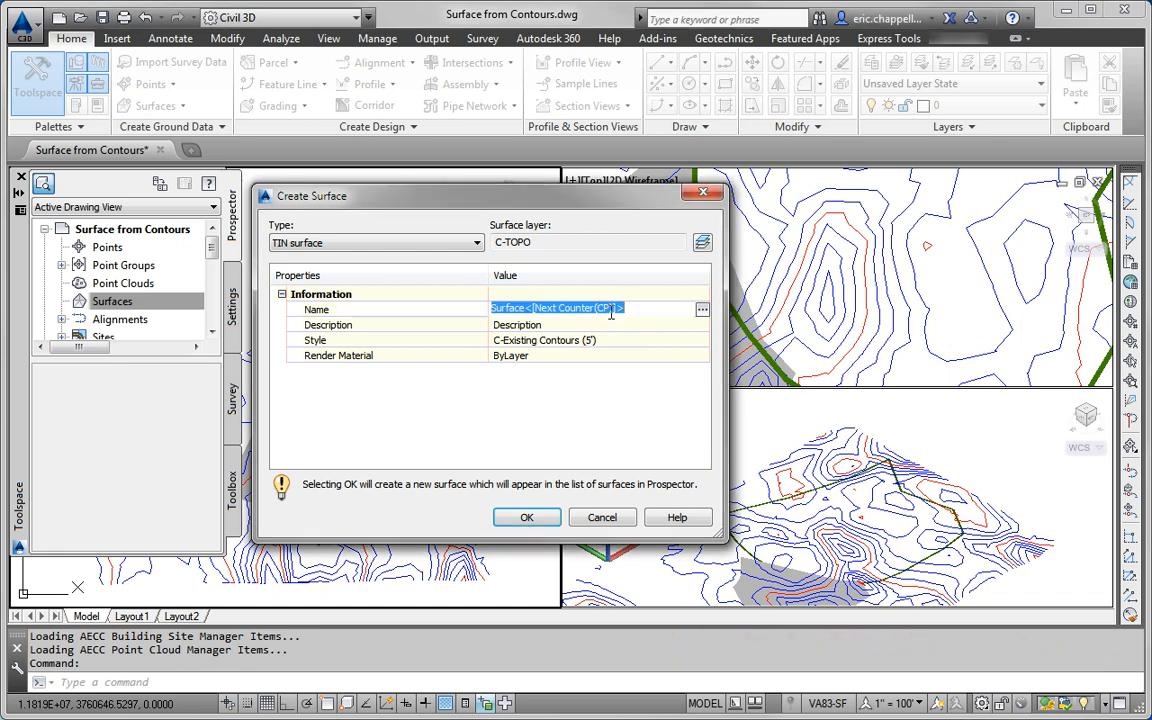
{"action": "type", "text": "EG From Contours"}
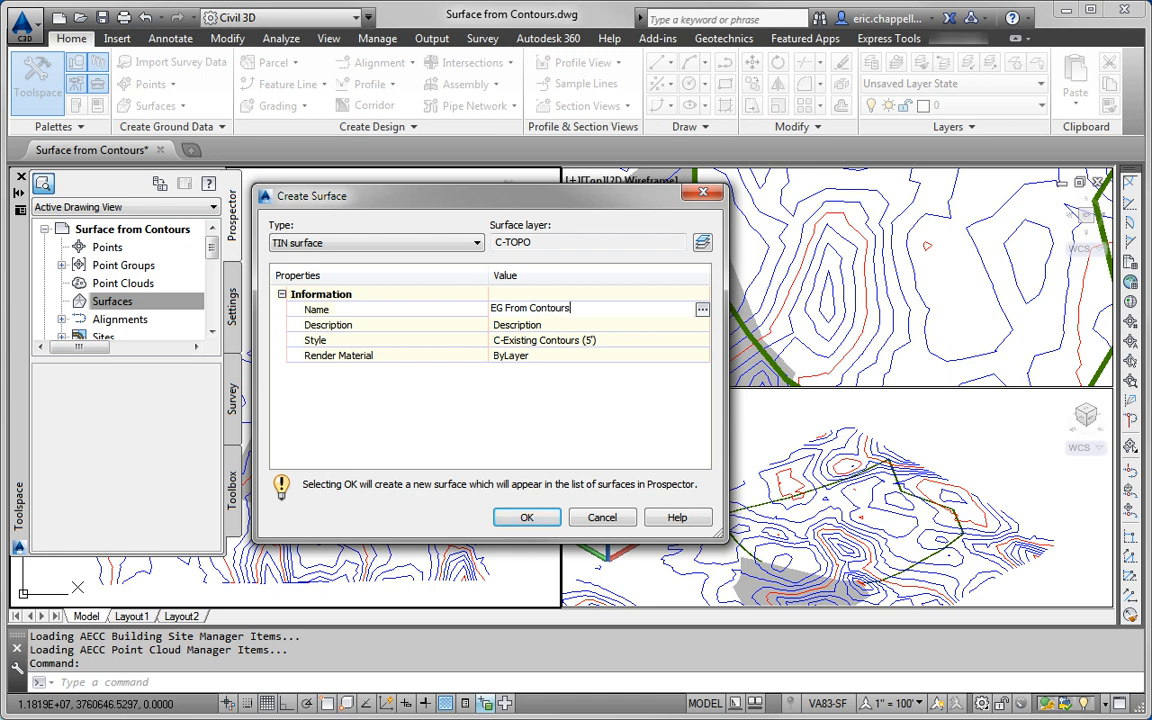
{"action": "key", "text": "Return"}
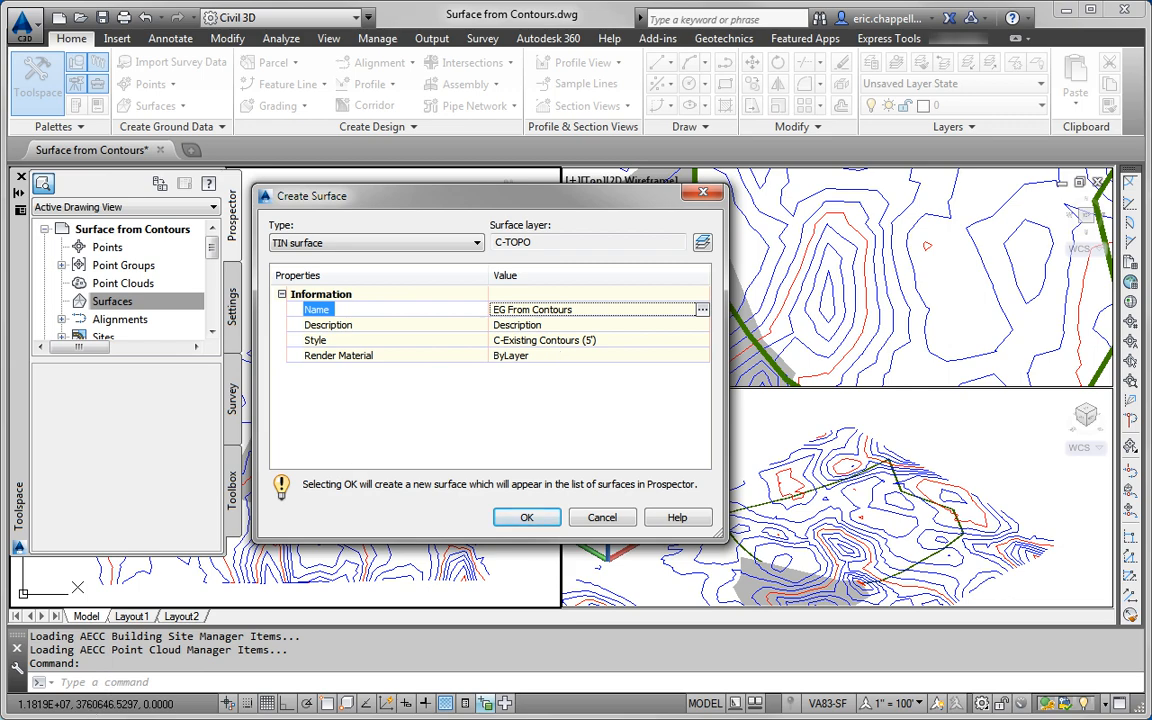
{"action": "left_click", "coordinate": [528, 517]}
Begin adding contour data to the EG From Contours definition, accepting the default weeding factors, supplementing factors and flat-area options
{"action": "left_click", "coordinate": [62, 301]}
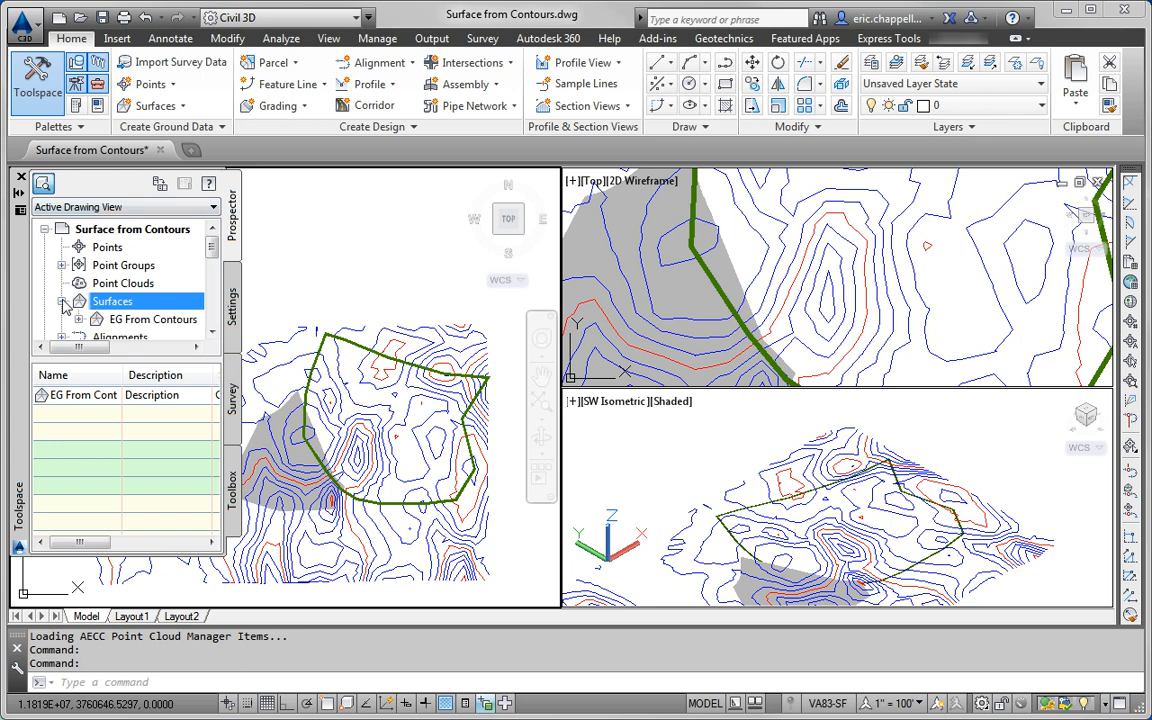
{"action": "left_click_drag", "start_coordinate": [222, 553], "coordinate": [243, 597]}
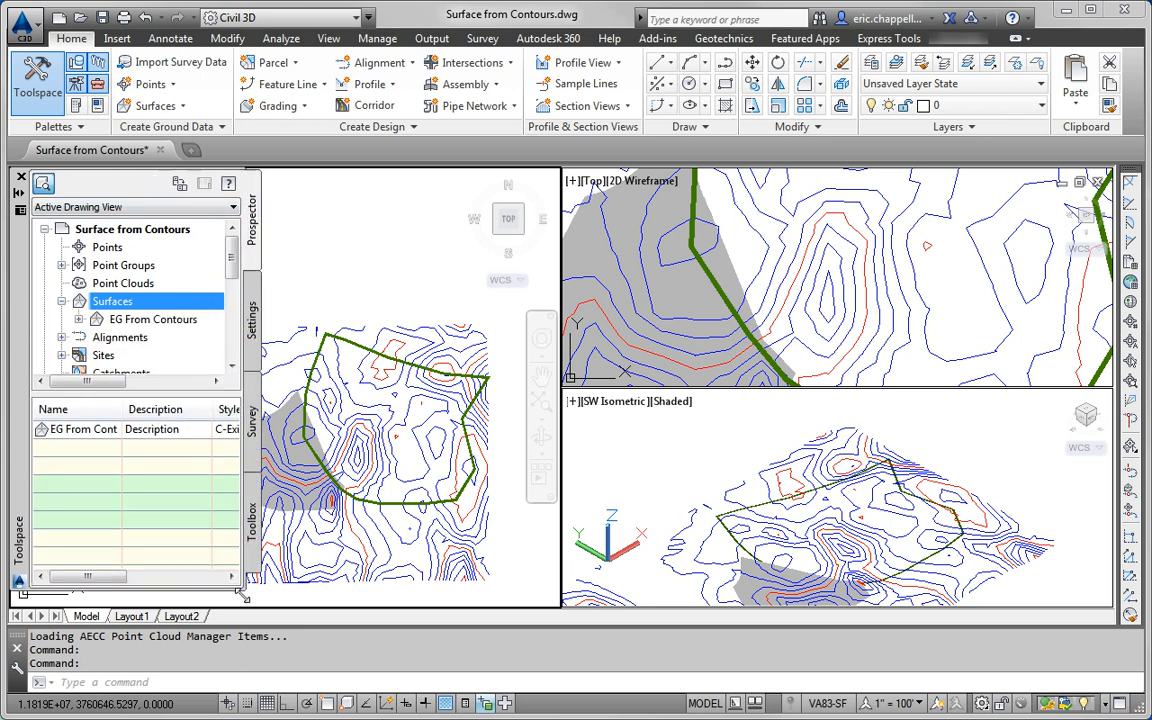
{"action": "left_click", "coordinate": [79, 319]}
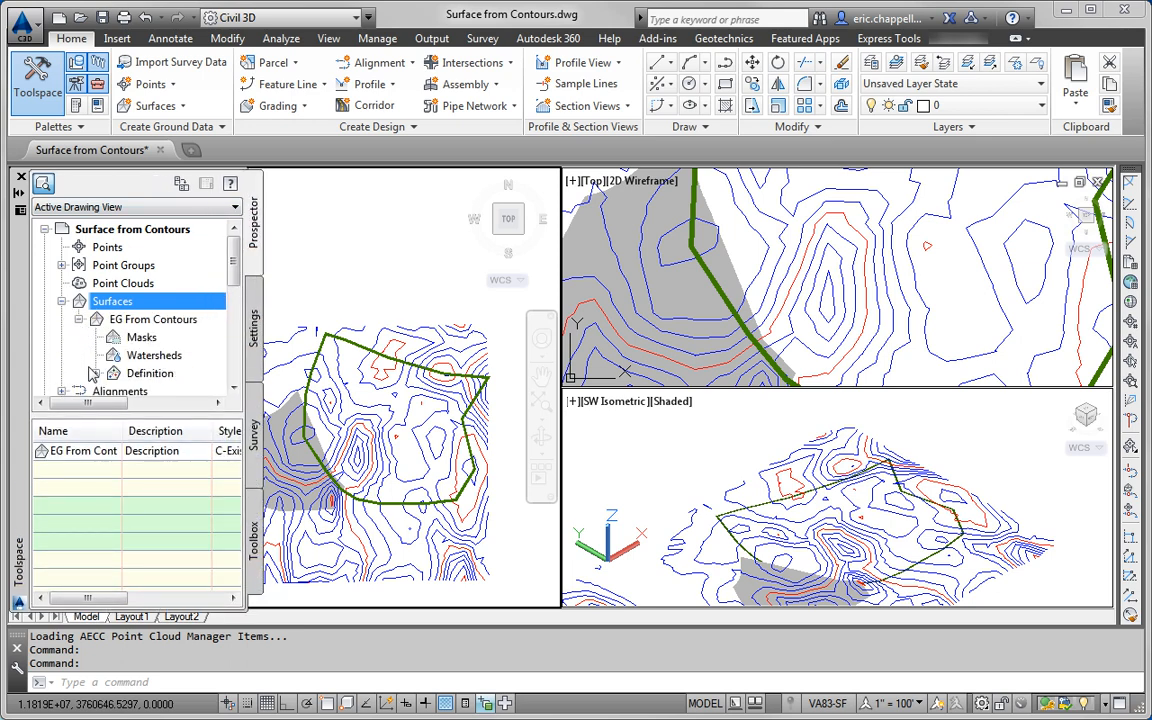
{"action": "left_click", "coordinate": [94, 373]}
{"action": "left_click", "coordinate": [182, 283]}
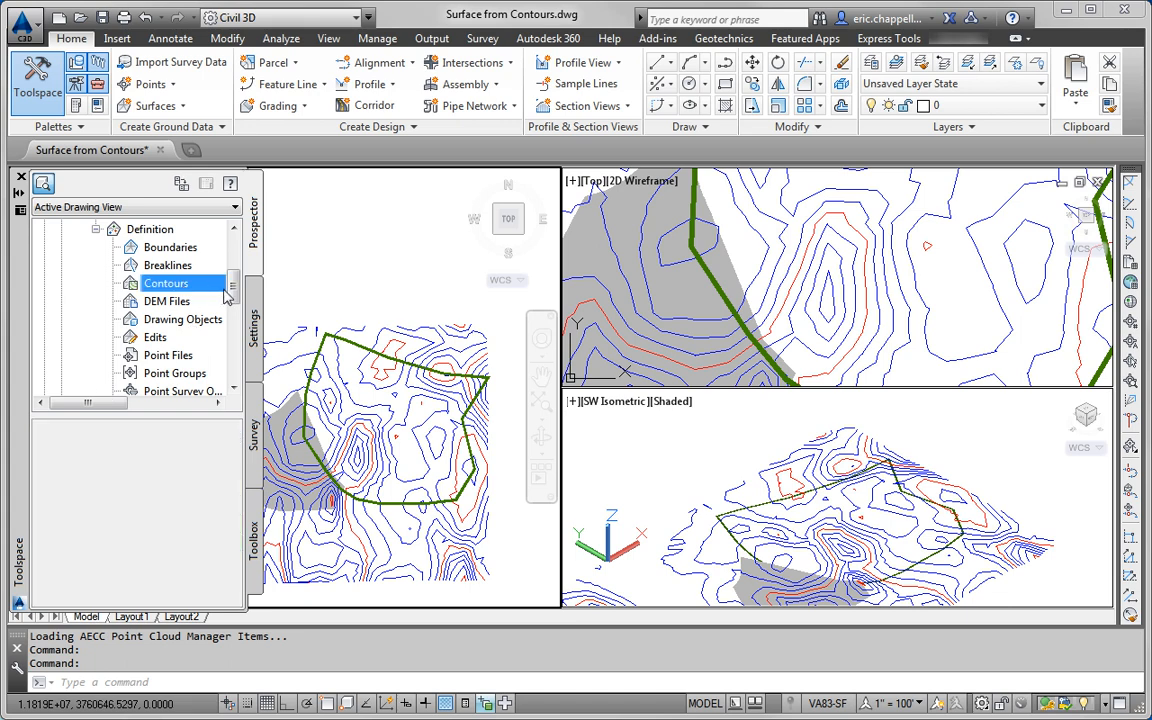
{"action": "right_click", "coordinate": [177, 290]}
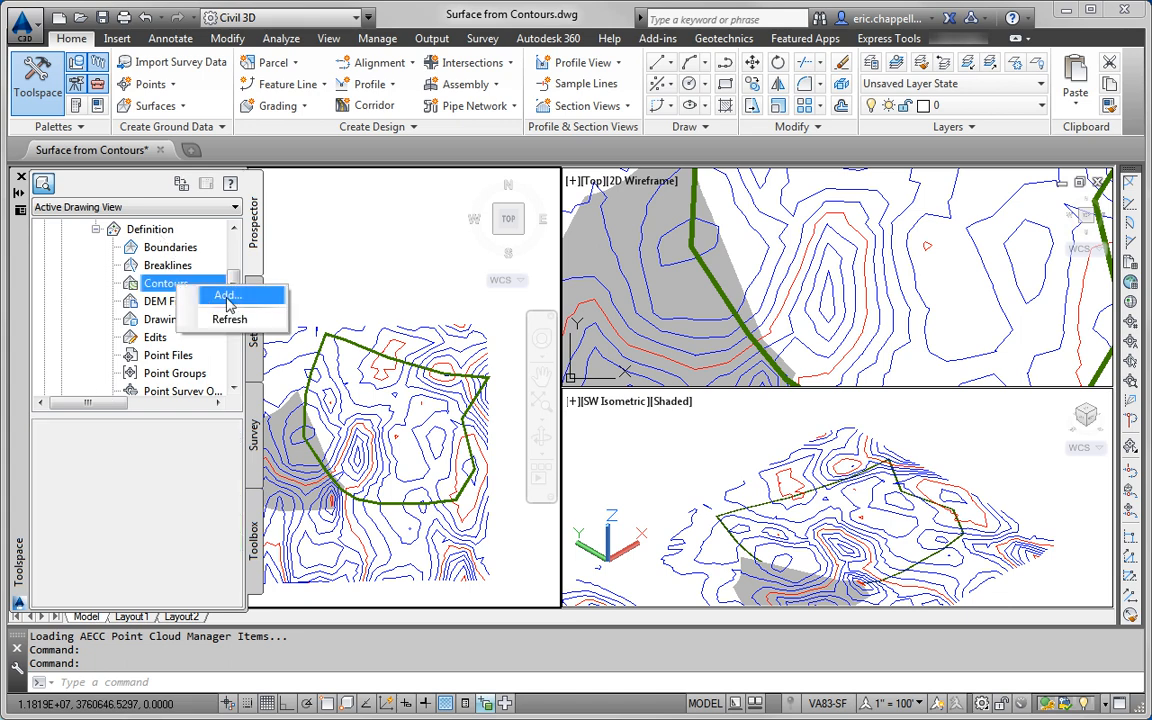
{"action": "left_click", "coordinate": [227, 297]}
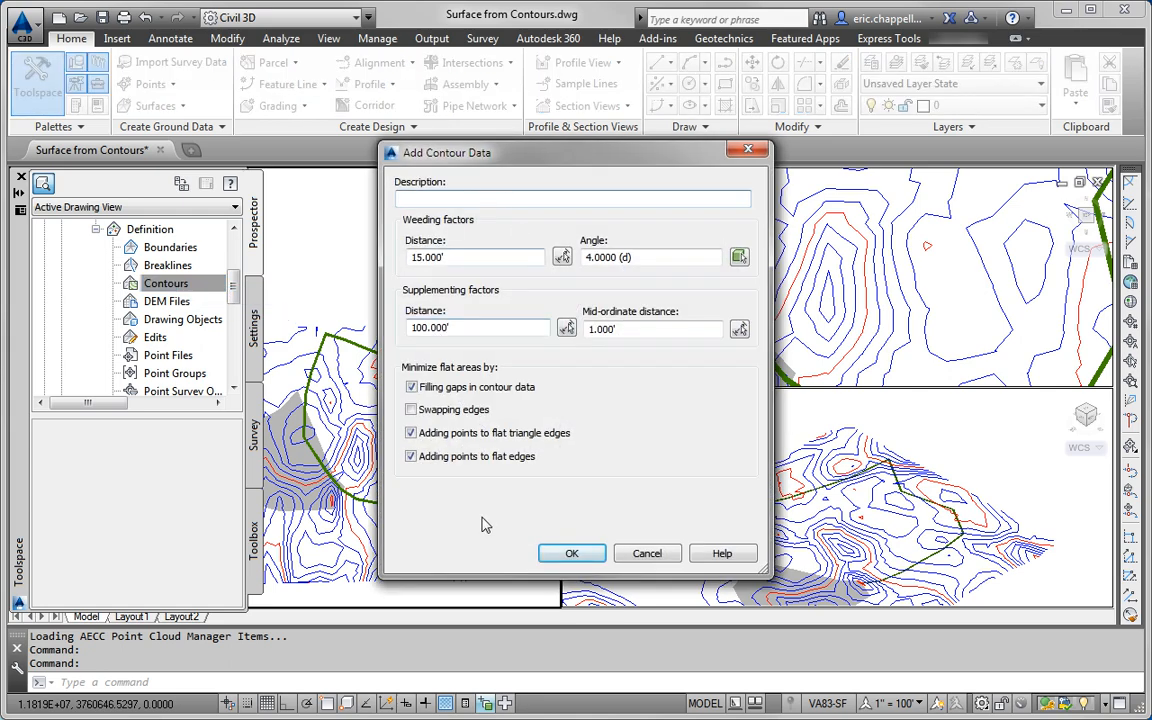
{"action": "left_click", "coordinate": [597, 553]}
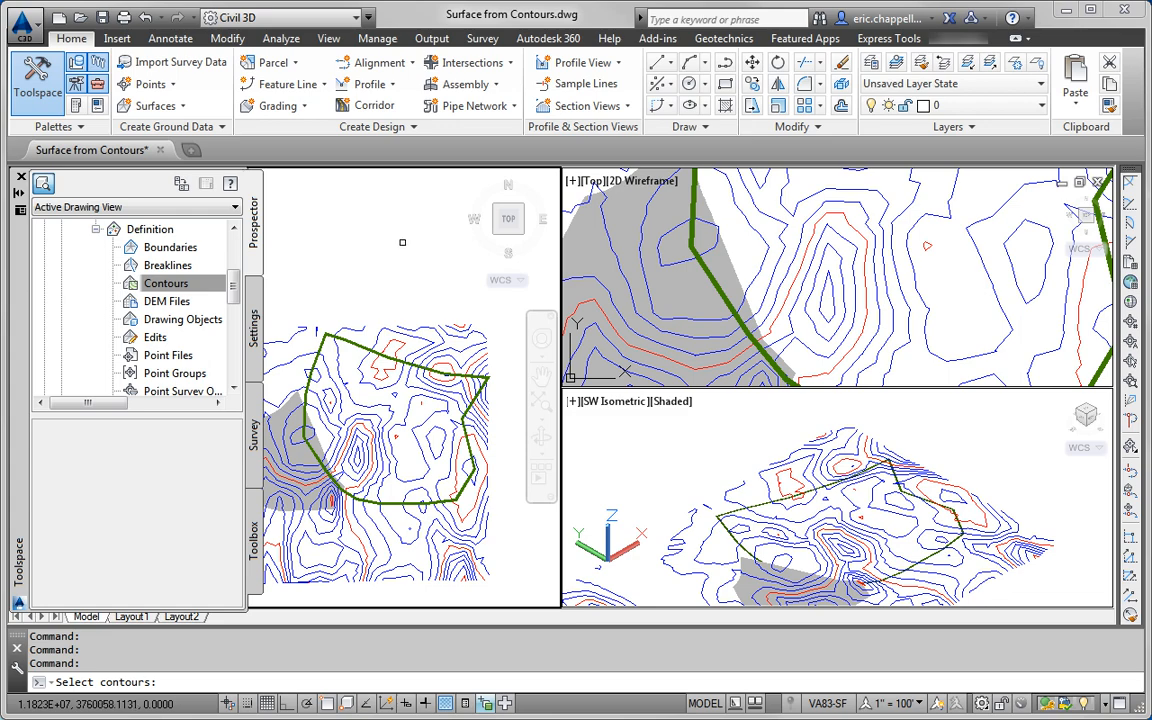
Add all contour polylines in the drawing to the surface, leaving the thick green outline out of the selection
{"action": "scroll", "coordinate": [340, 260], "scroll_direction": "down", "scroll_amount": 3}
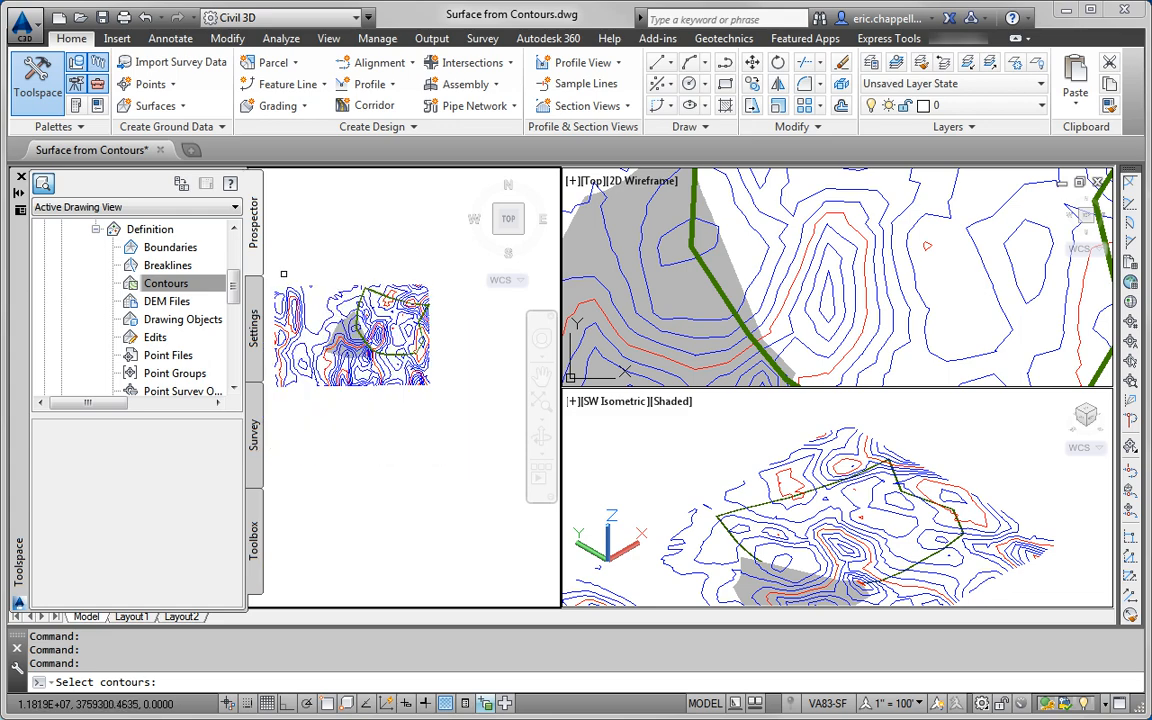
{"action": "left_click", "coordinate": [259, 237]}
{"action": "left_click", "coordinate": [425, 372]}
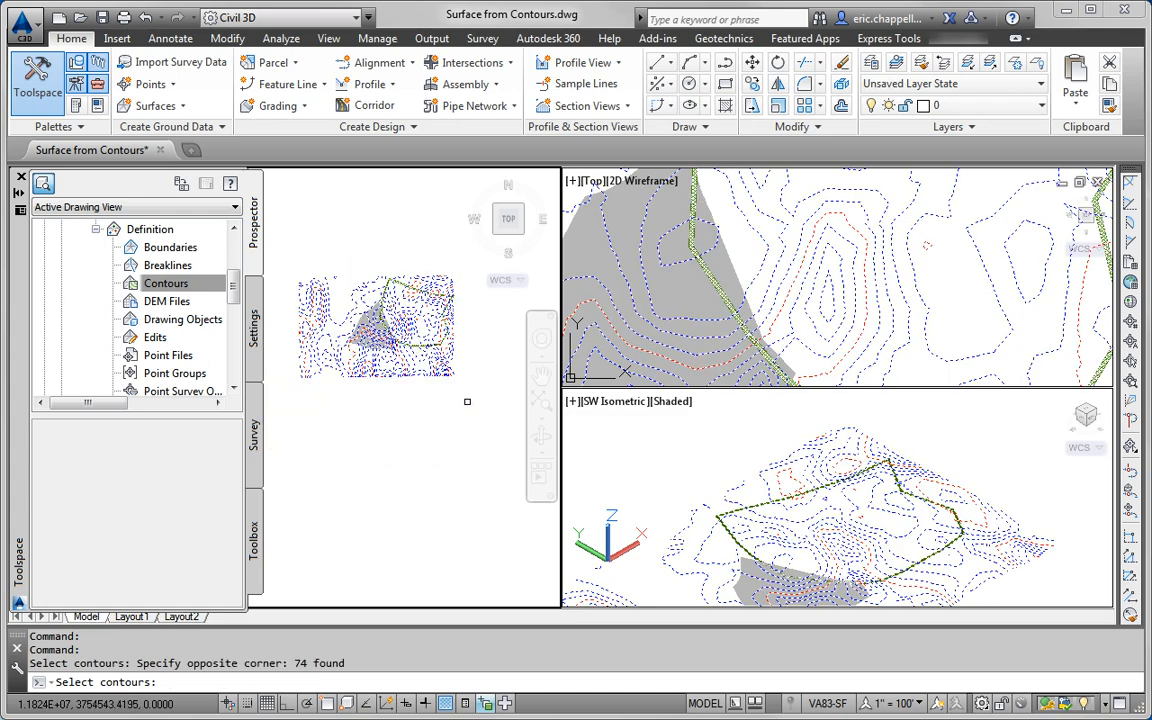
{"action": "scroll", "coordinate": [410, 330], "scroll_direction": "up", "scroll_amount": 4}
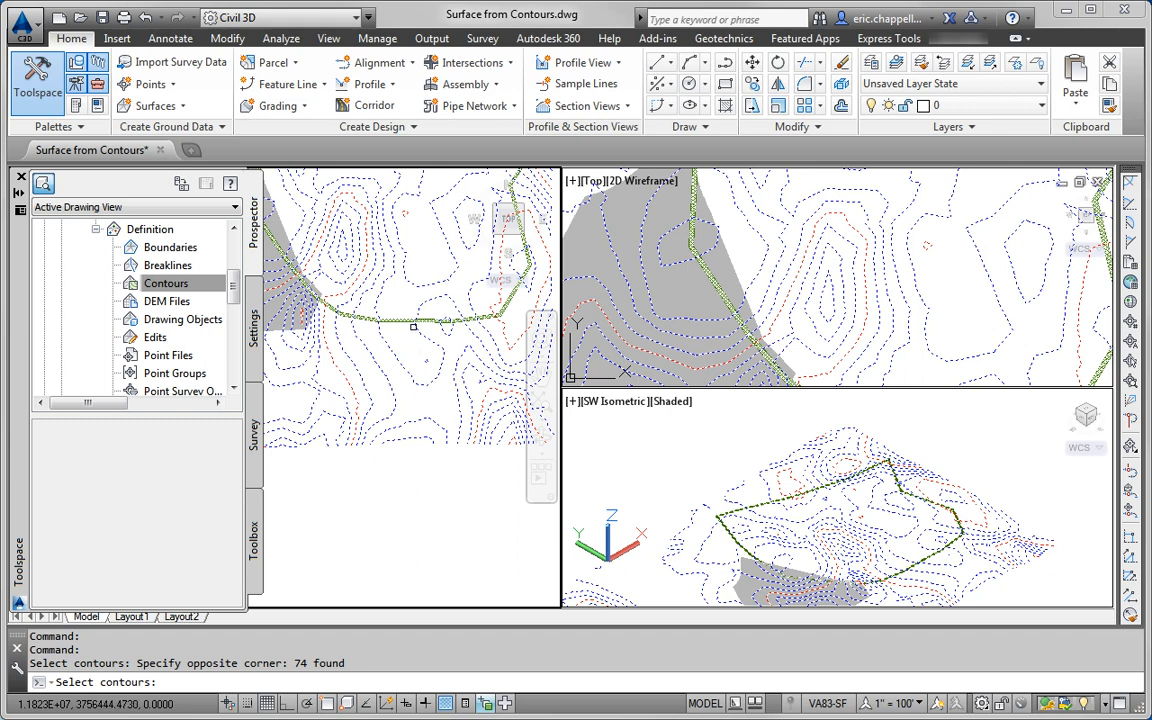
{"action": "left_click", "coordinate": [399, 321], "text": "shift"}
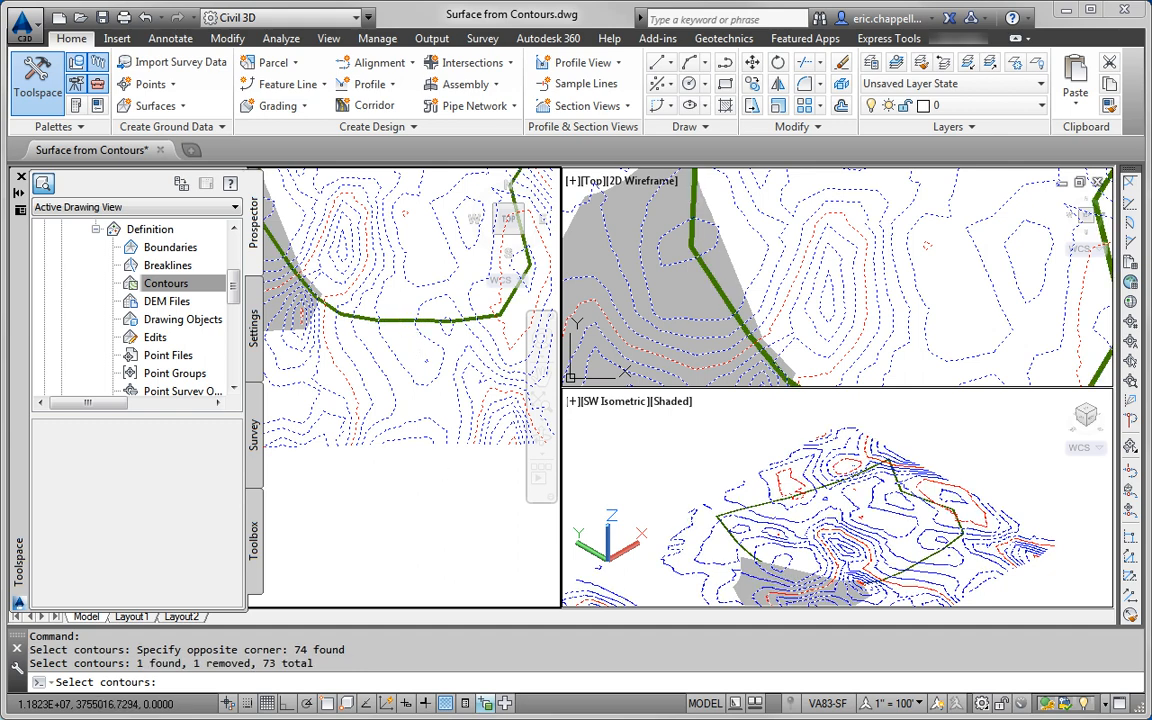
{"action": "scroll", "coordinate": [446, 493], "scroll_direction": "down", "scroll_amount": 6}
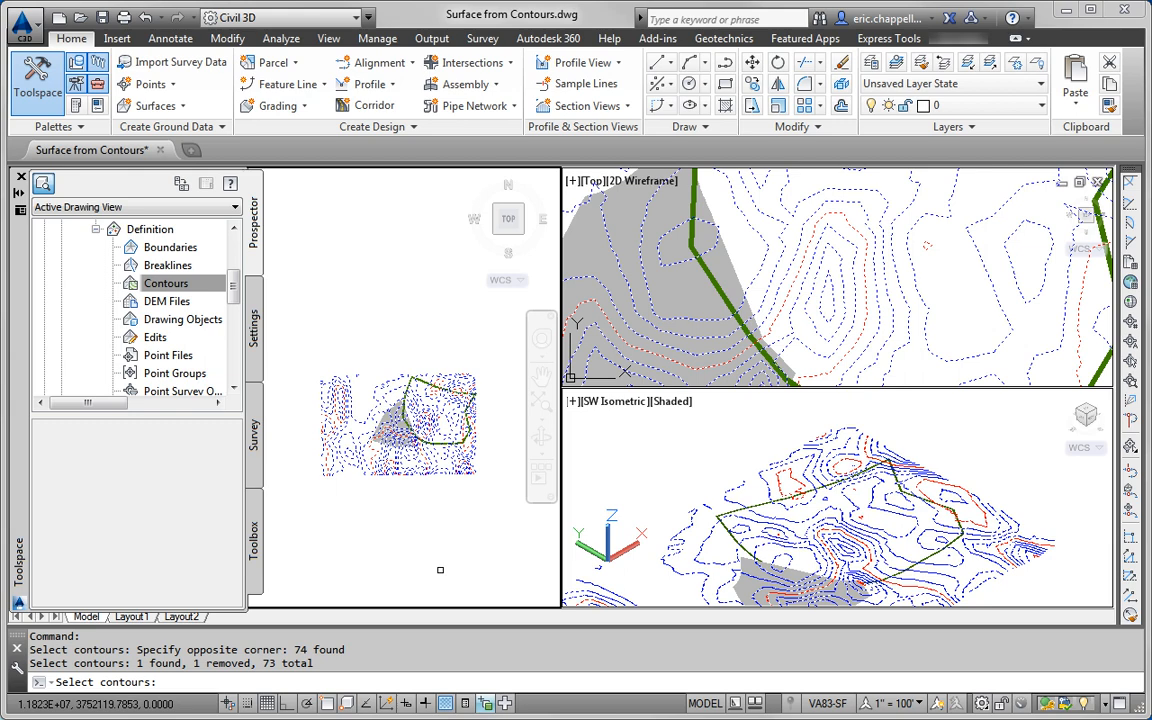
{"action": "key", "text": "Return"}
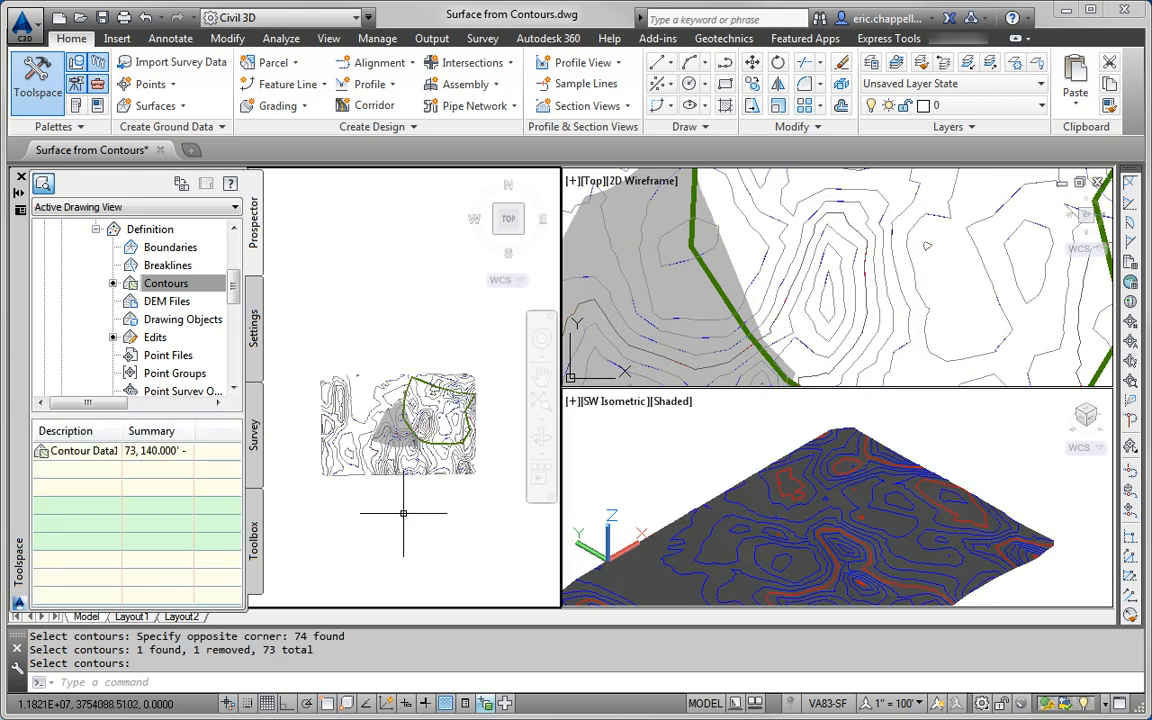
Add an Outer boundary with non-destructive breakline to the surface, using the thick green polyline
{"action": "scroll", "coordinate": [375, 465], "scroll_direction": "up", "scroll_amount": 4}
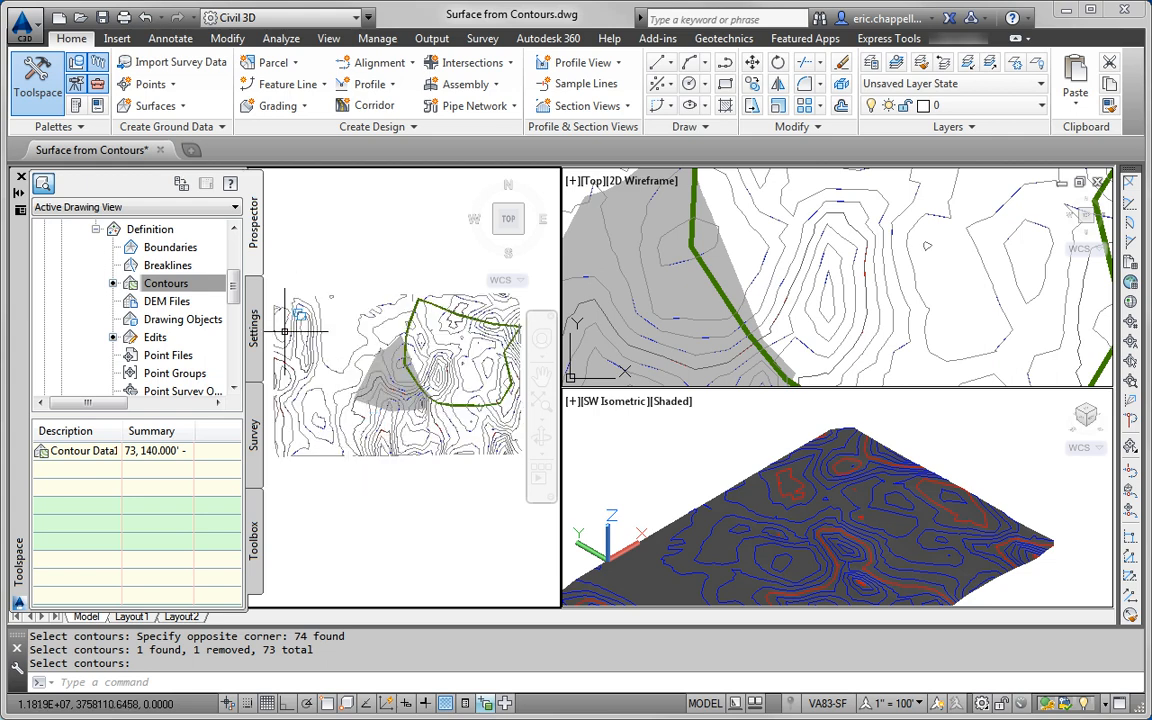
{"action": "left_click", "coordinate": [712, 437]}
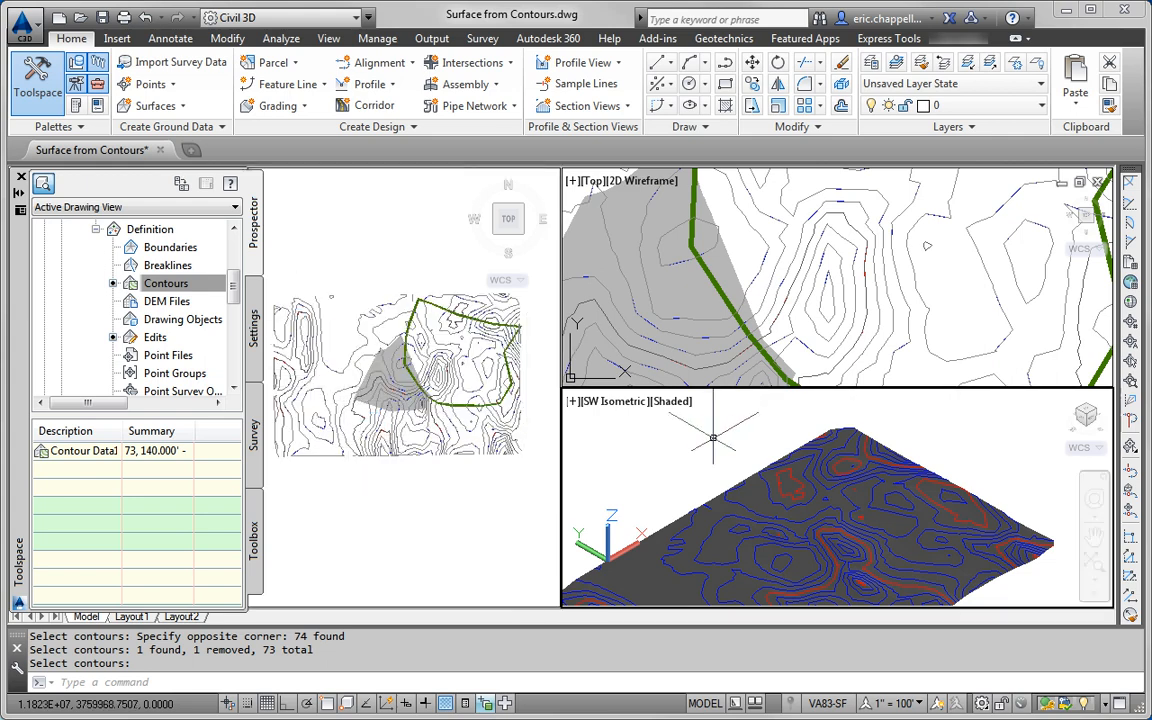
{"action": "scroll", "coordinate": [721, 474], "scroll_direction": "down", "scroll_amount": 3}
{"action": "middle_click_drag", "start_coordinate": [721, 474], "coordinate": [761, 430]}
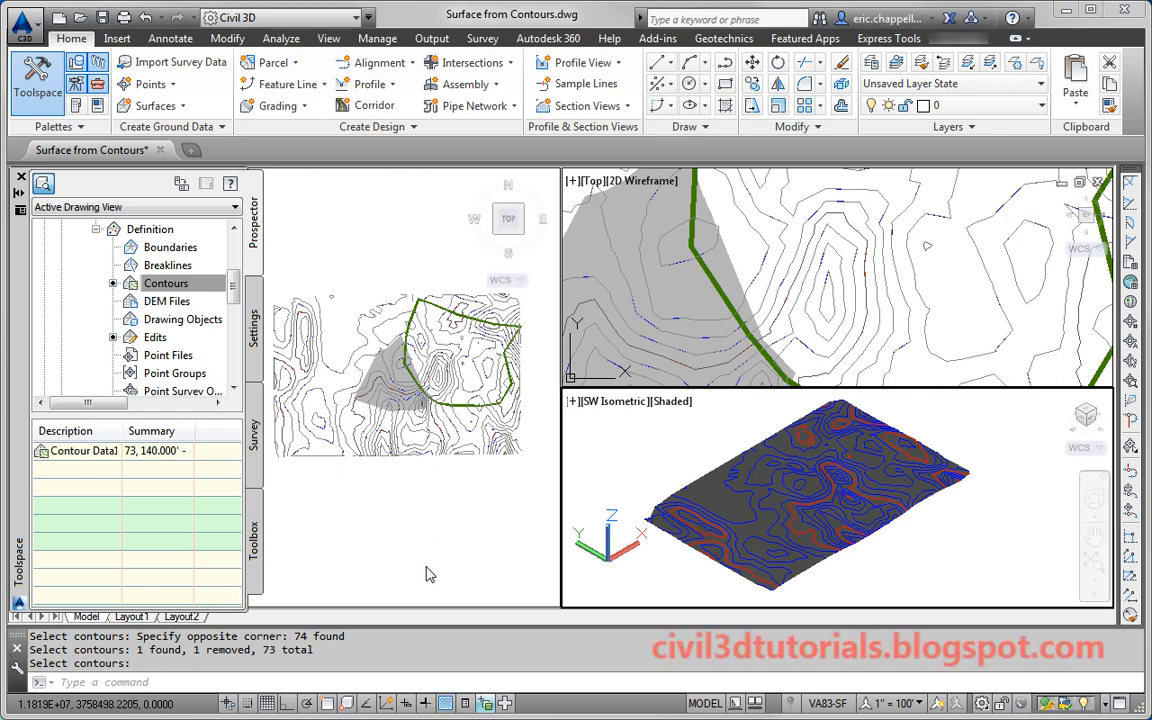
{"action": "scroll", "coordinate": [848, 290], "scroll_direction": "down", "scroll_amount": 5}
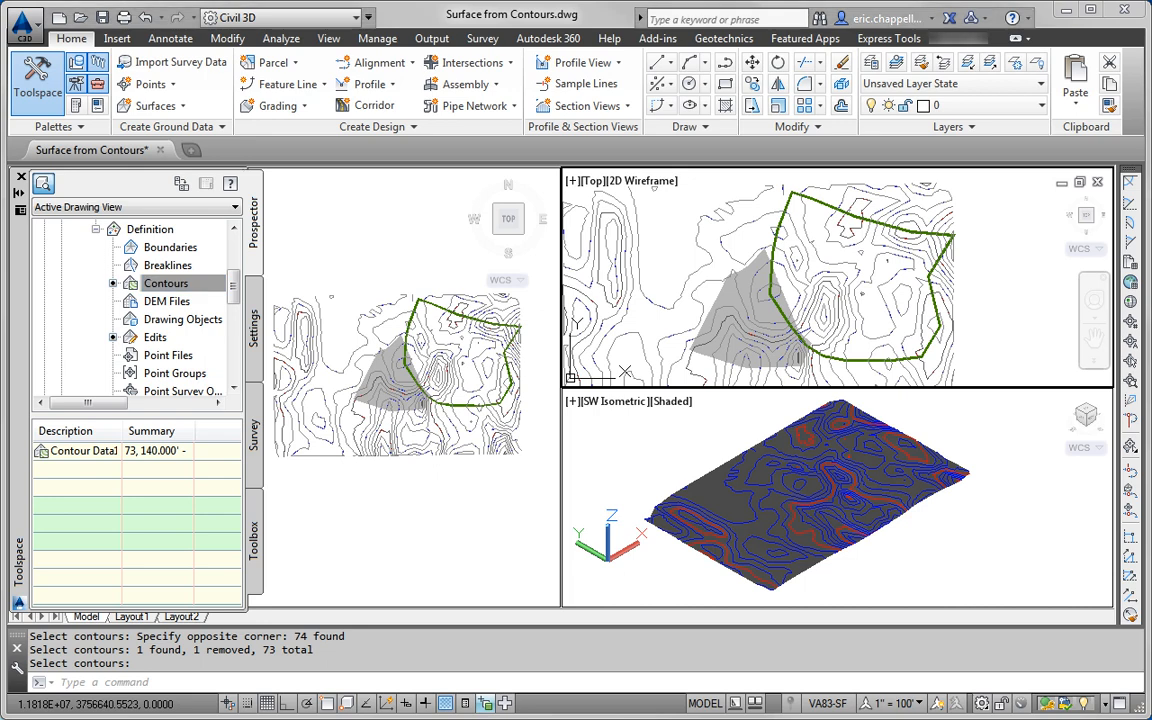
{"action": "left_click", "coordinate": [163, 249]}
{"action": "right_click", "coordinate": [163, 253]}
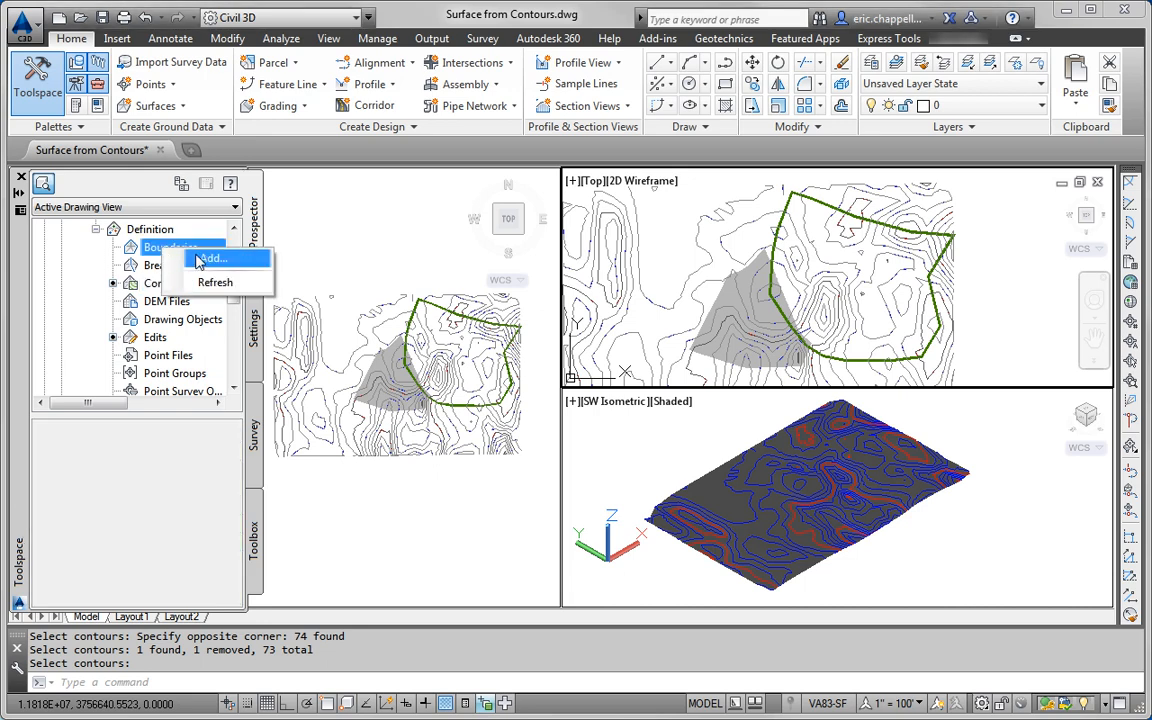
{"action": "left_click", "coordinate": [193, 259]}
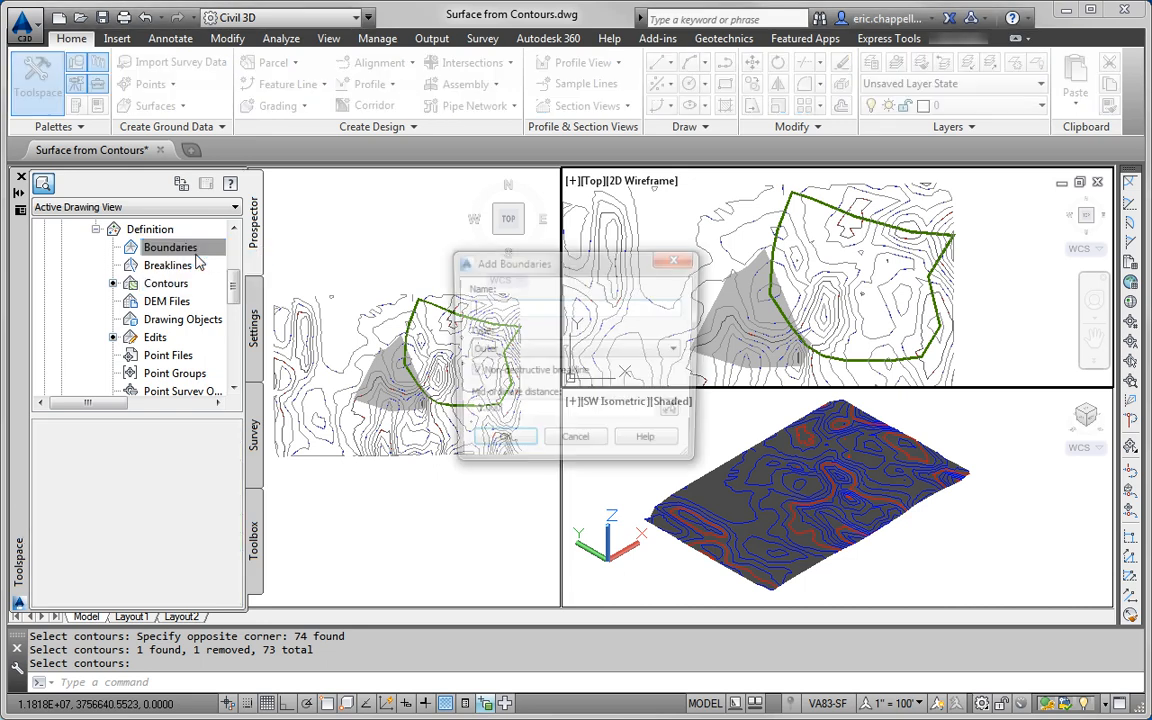
{"action": "left_click", "coordinate": [524, 351]}
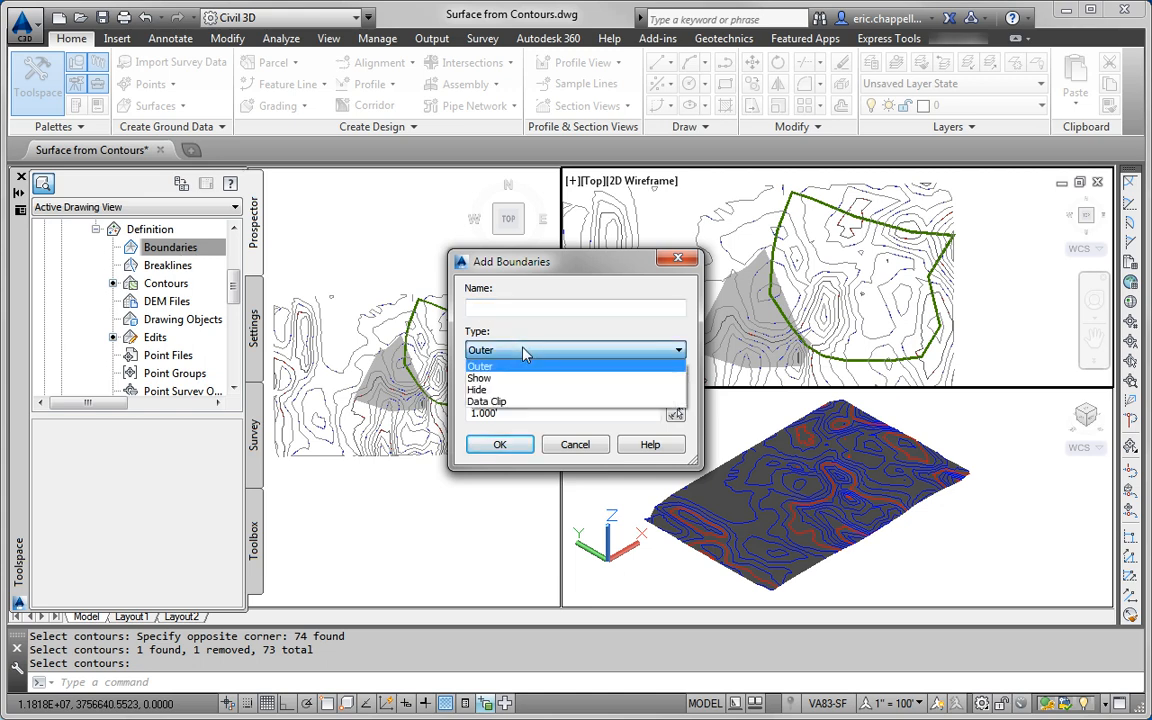
{"action": "left_click", "coordinate": [524, 352]}
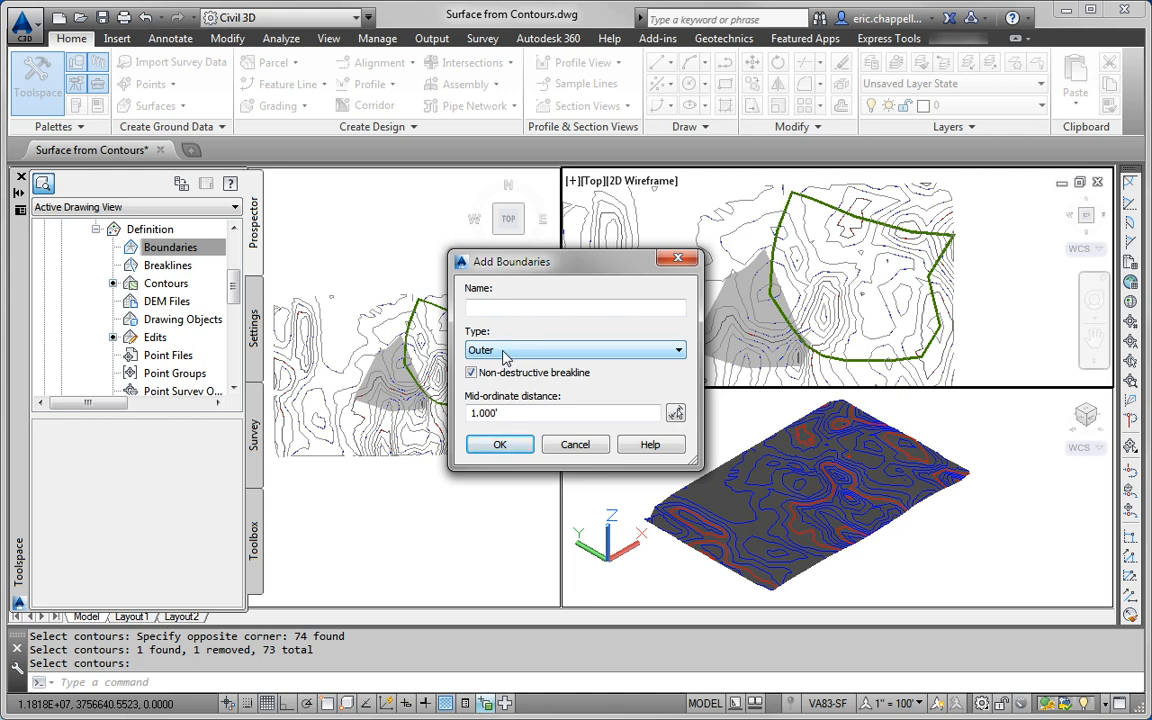
{"action": "left_click", "coordinate": [500, 445]}
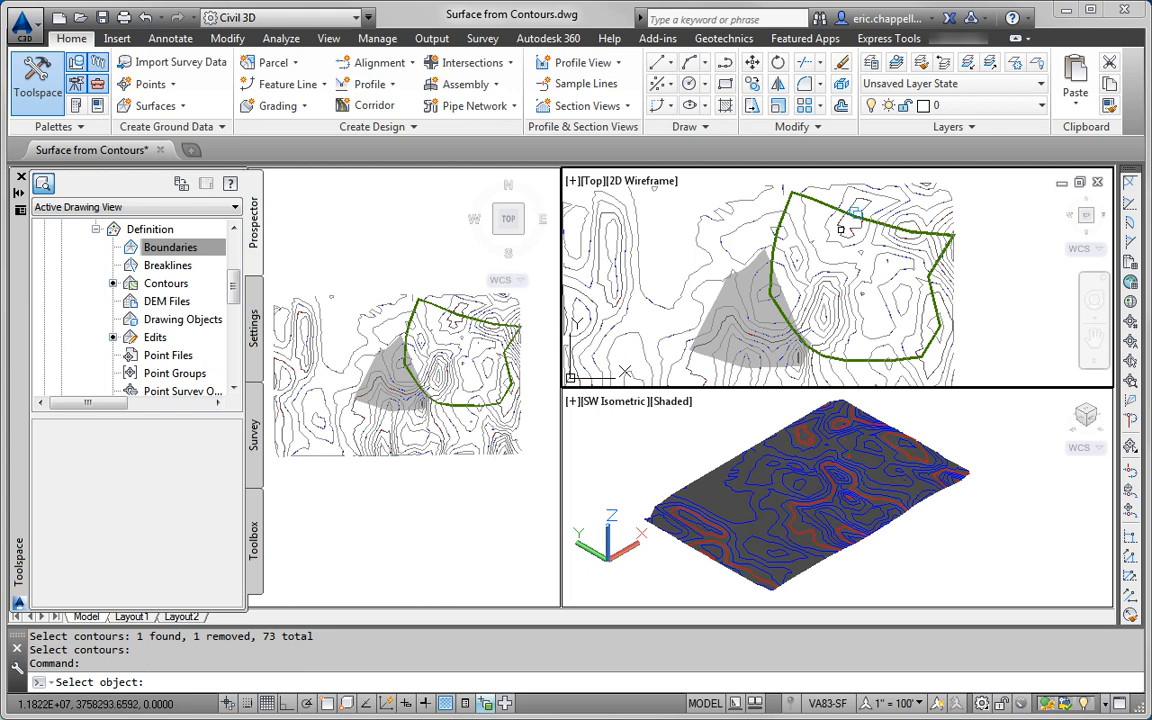
{"action": "left_click", "coordinate": [821, 202]}
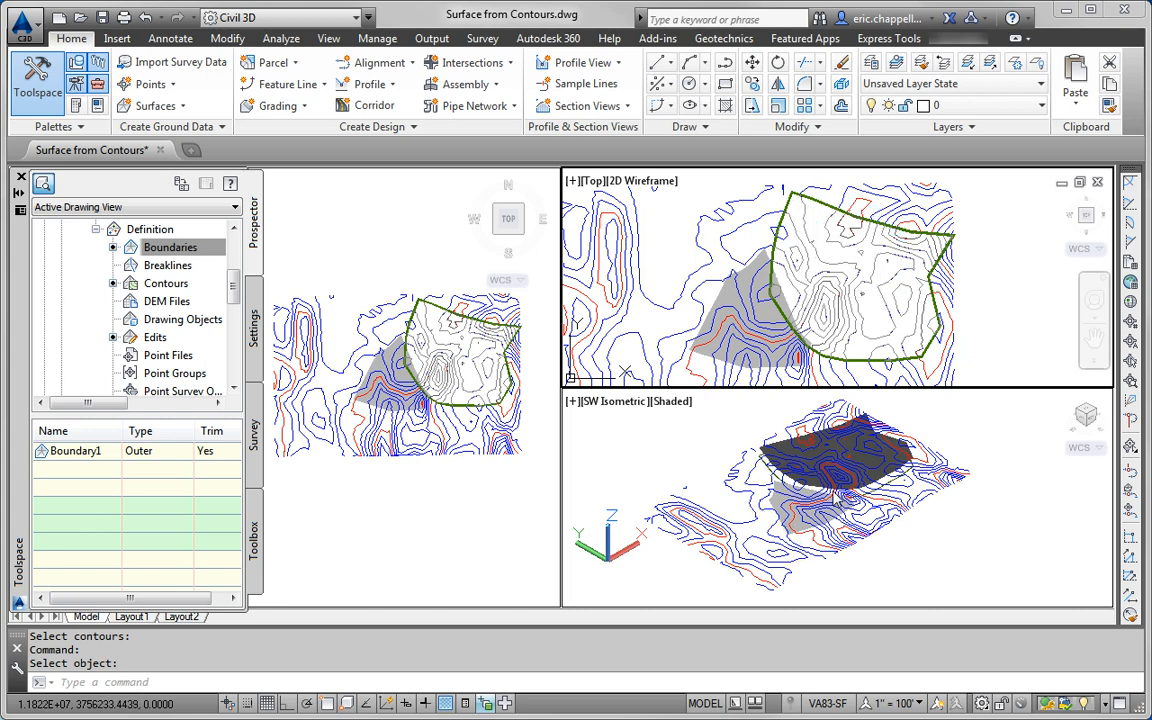
Generate an Elevations analysis with 3 ranges in the surface properties of the EG From Contours TIN surface
{"action": "left_click", "coordinate": [855, 502]}
{"action": "scroll", "coordinate": [843, 460], "scroll_direction": "up", "scroll_amount": 4}
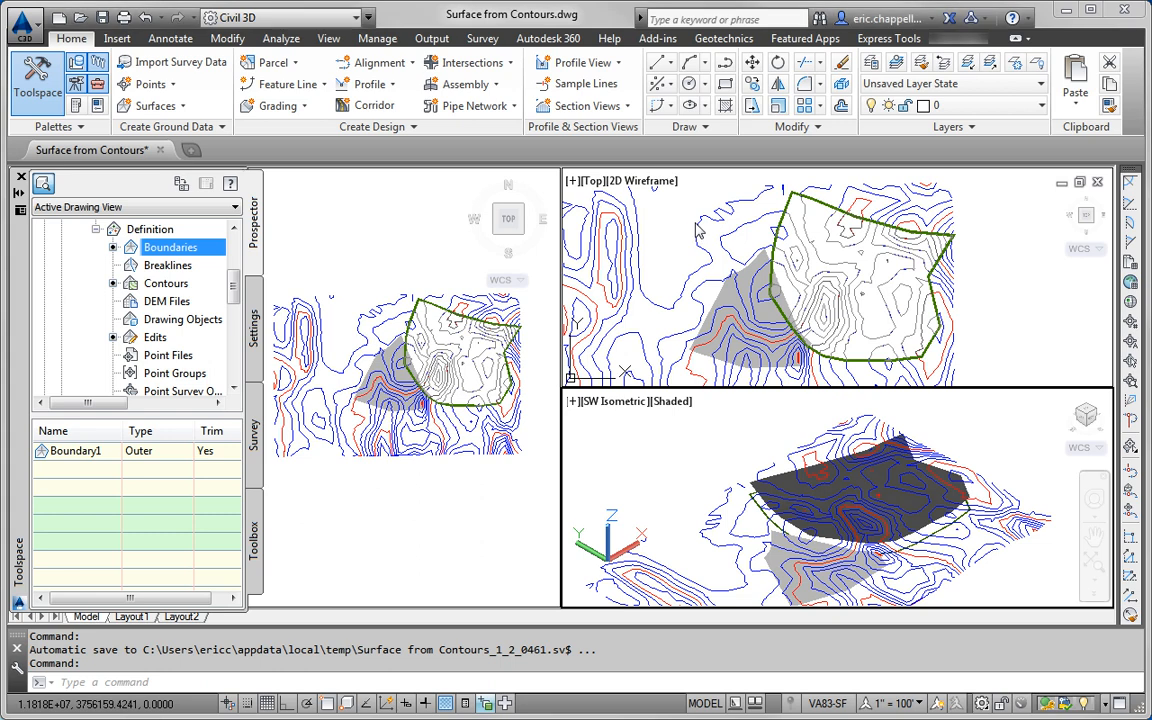
{"action": "left_click", "coordinate": [833, 268]}
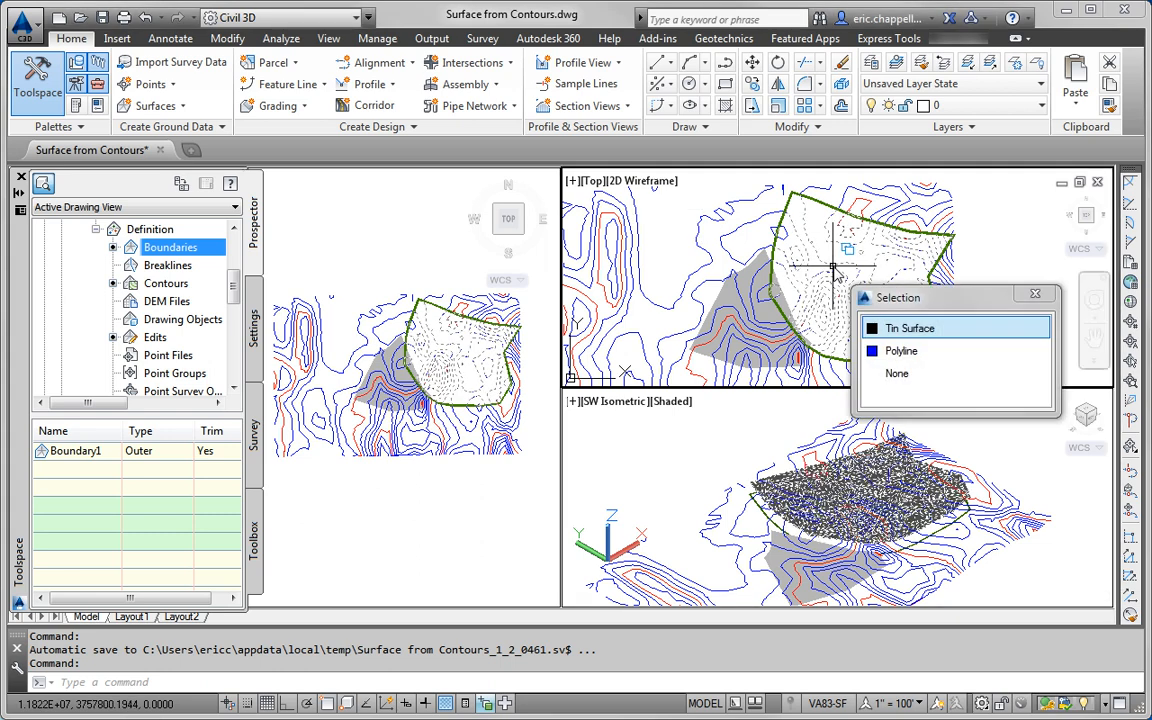
{"action": "left_click", "coordinate": [884, 329]}
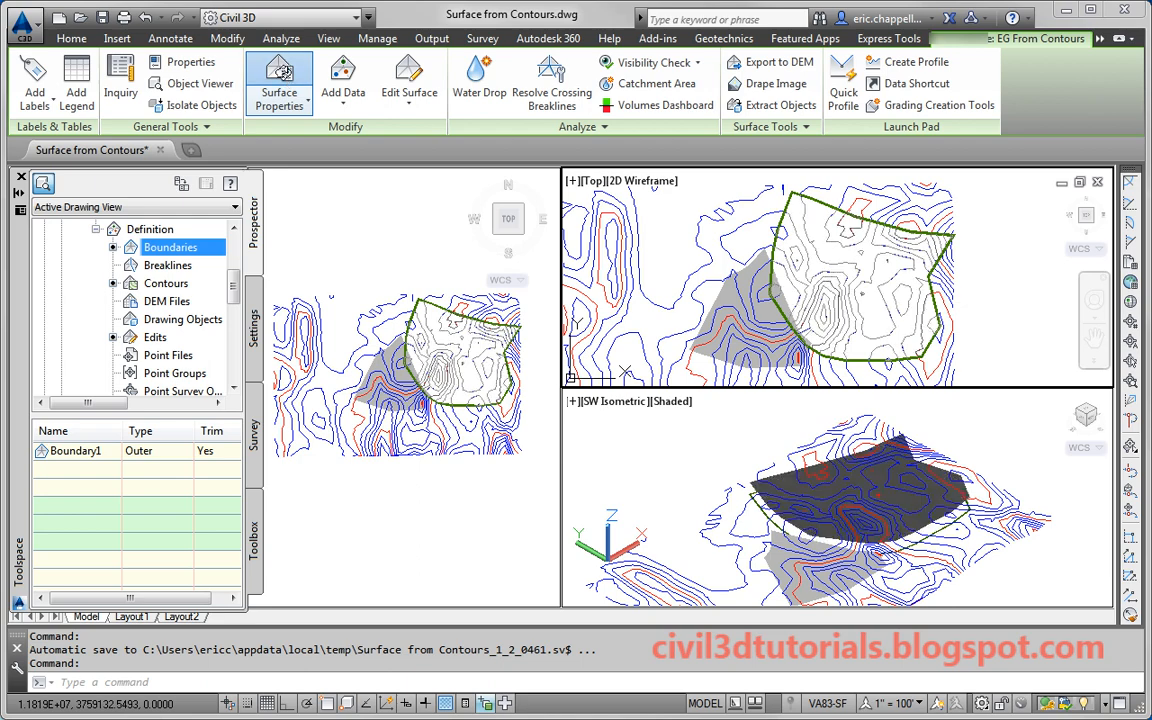
{"action": "left_click", "coordinate": [281, 82]}
{"action": "left_click_drag", "start_coordinate": [621, 161], "coordinate": [458, 101]}
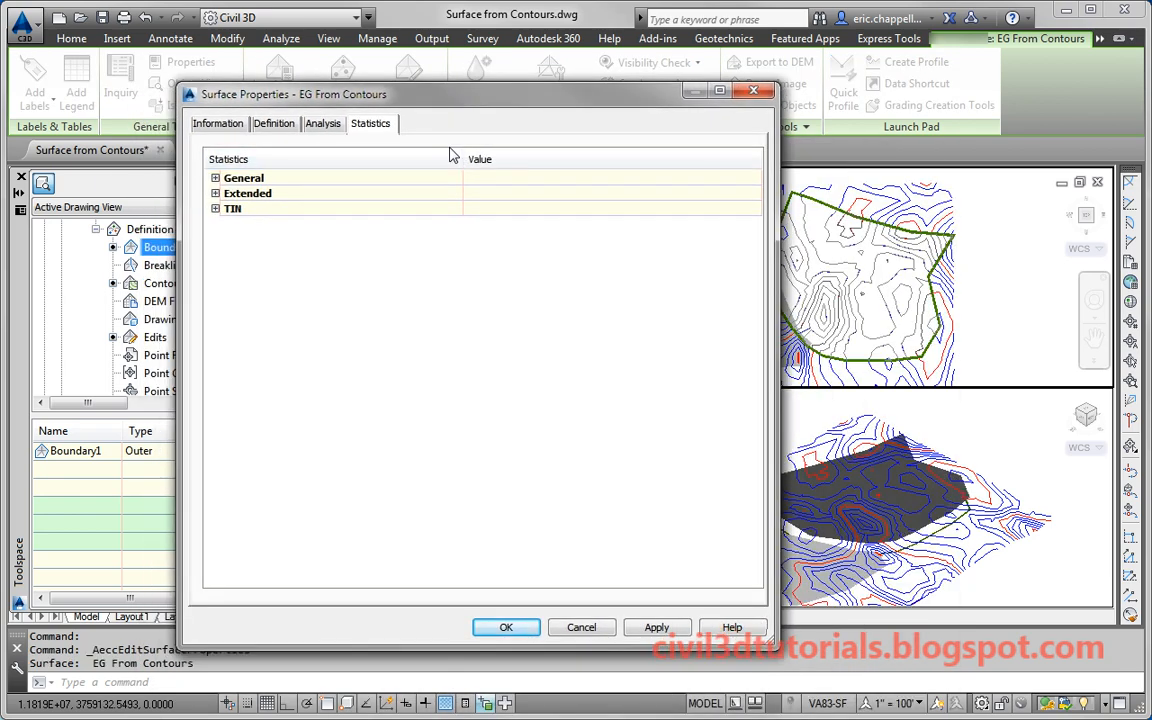
{"action": "left_click", "coordinate": [323, 124]}
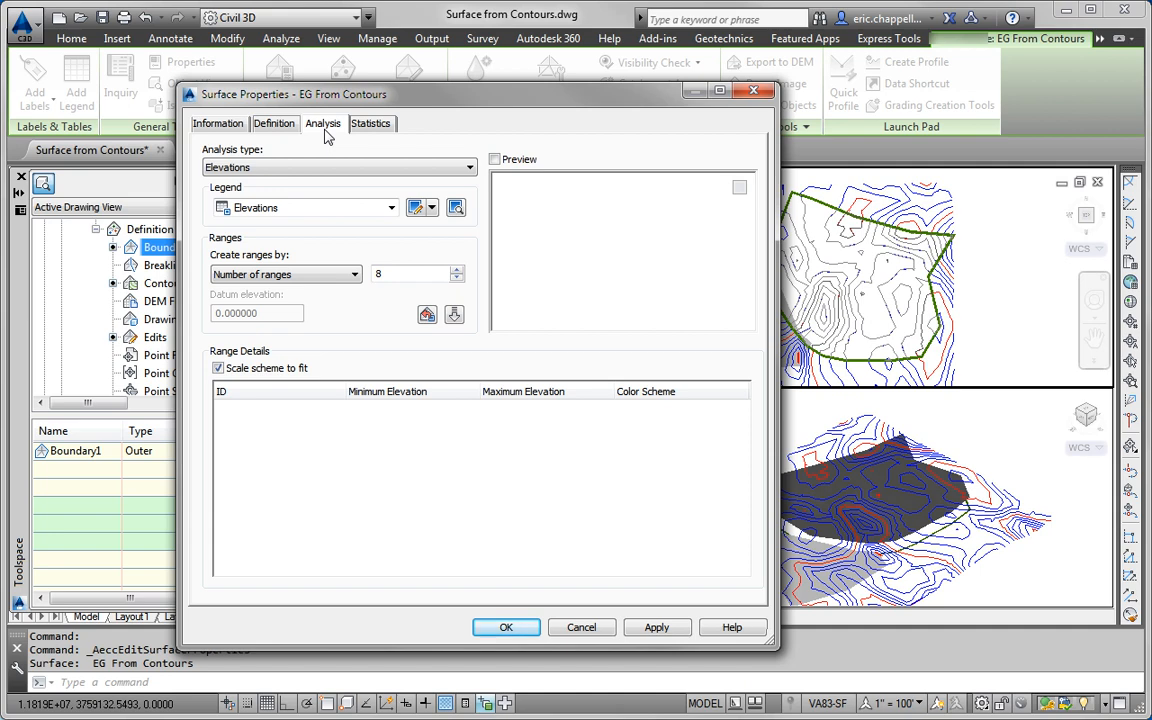
{"action": "left_click", "coordinate": [255, 168]}
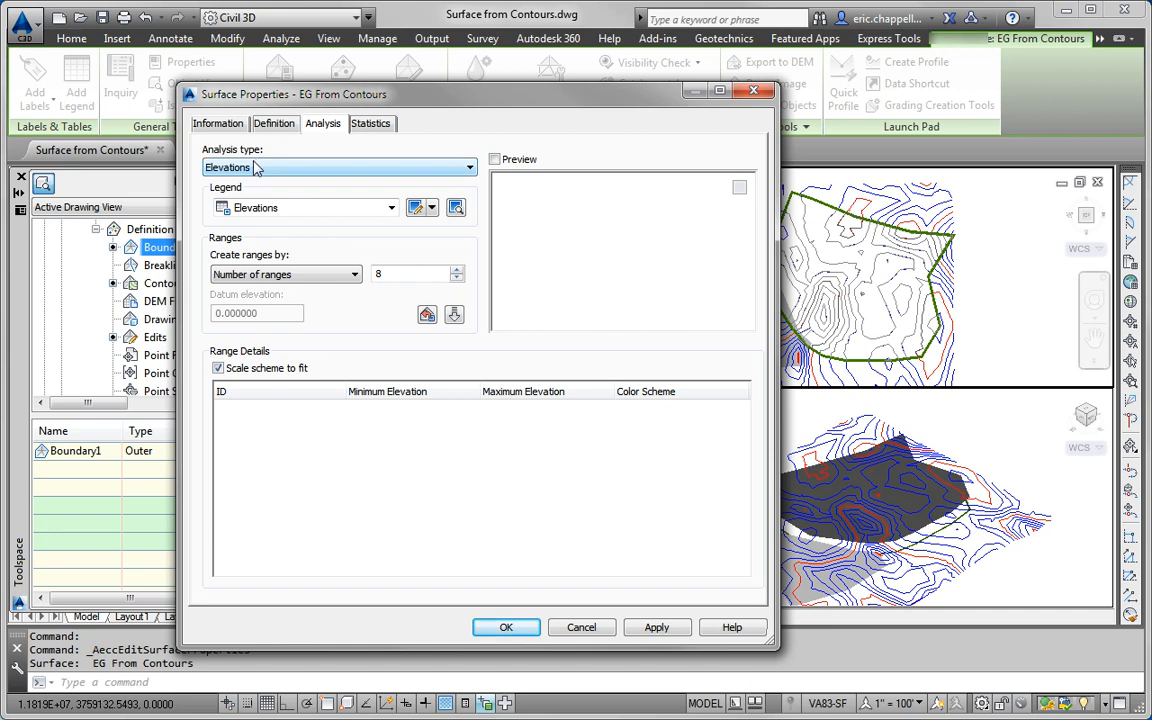
{"action": "double_click", "coordinate": [378, 273]}
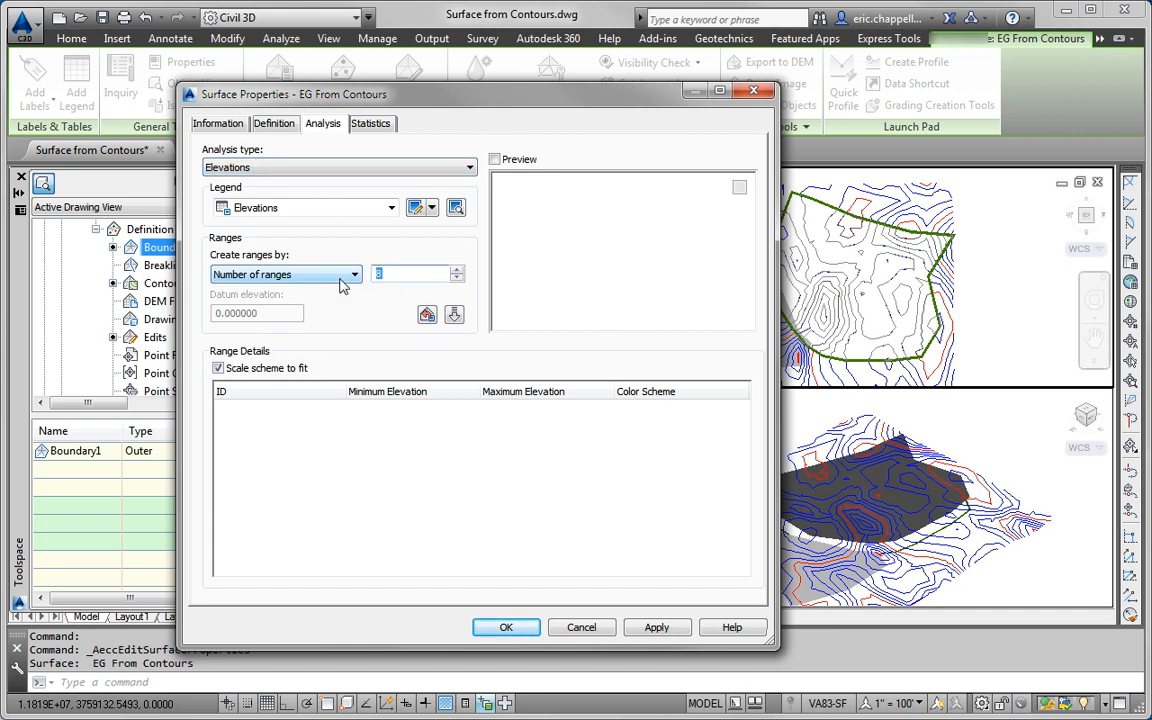
{"action": "type", "text": "3"}
{"action": "left_click", "coordinate": [454, 315]}
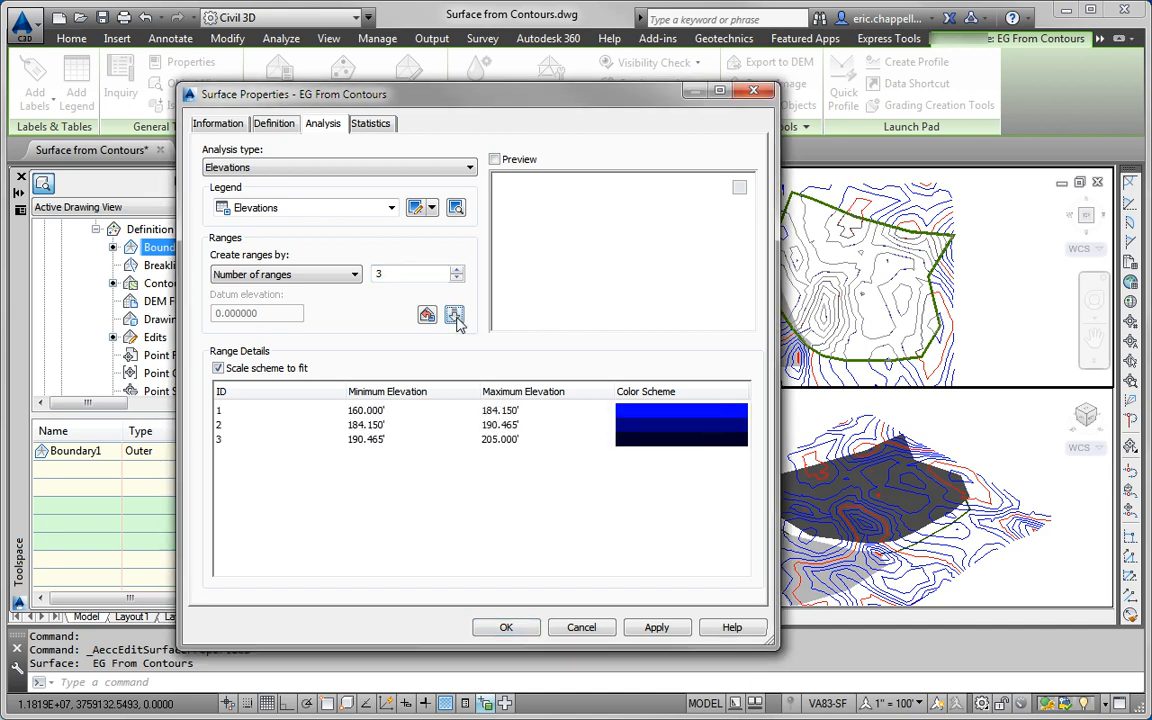
Color the three elevation ranges green for range 1, yellow for range 2 and red for range 3
{"action": "double_click", "coordinate": [700, 417]}
{"action": "left_click", "coordinate": [371, 414]}
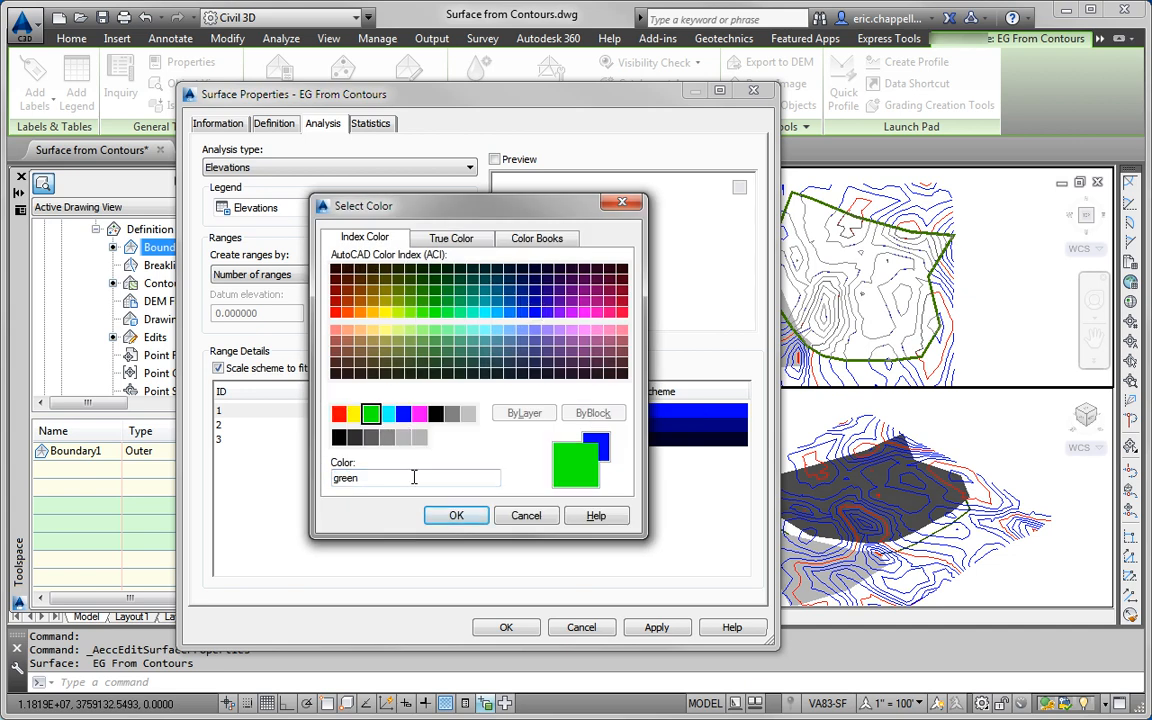
{"action": "left_click", "coordinate": [456, 515]}
{"action": "double_click", "coordinate": [640, 434]}
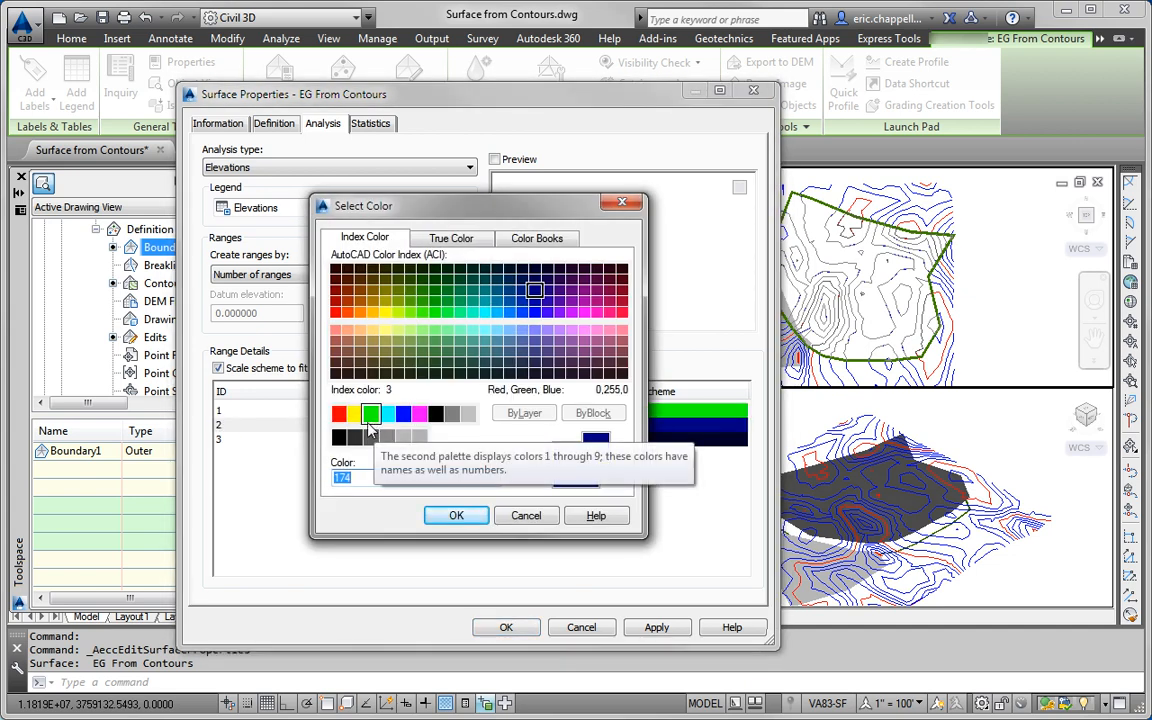
{"action": "left_click", "coordinate": [354, 414]}
{"action": "left_click", "coordinate": [456, 515]}
{"action": "double_click", "coordinate": [648, 440]}
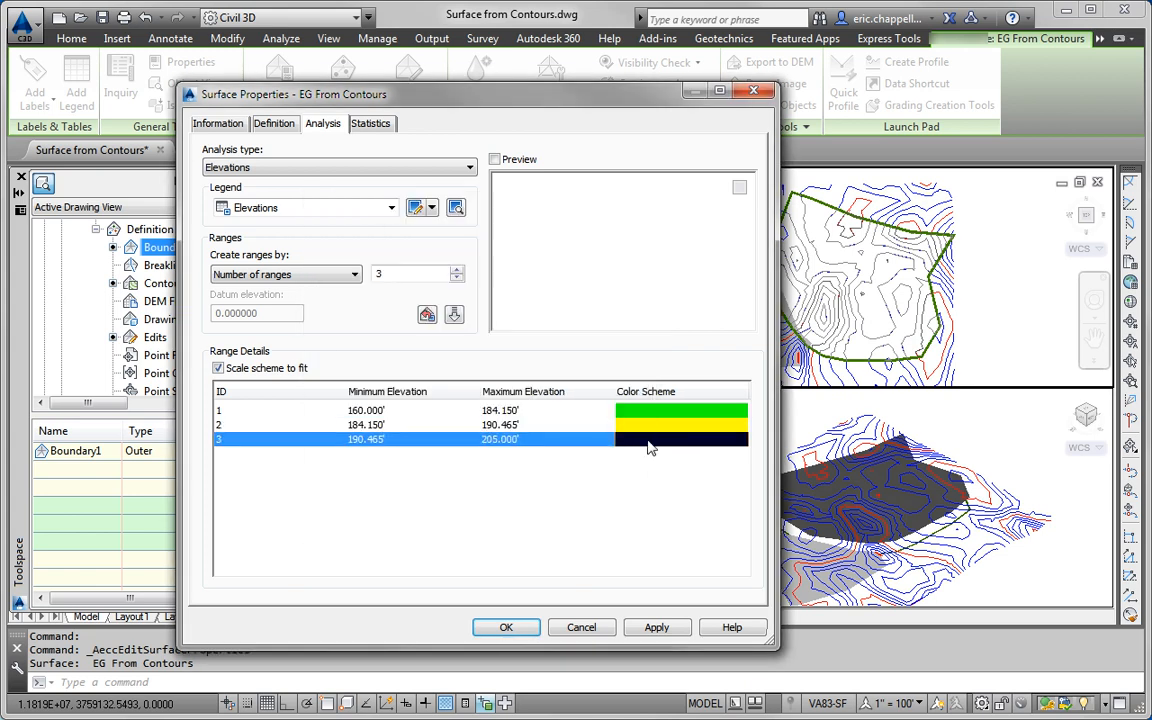
{"action": "left_click", "coordinate": [338, 414]}
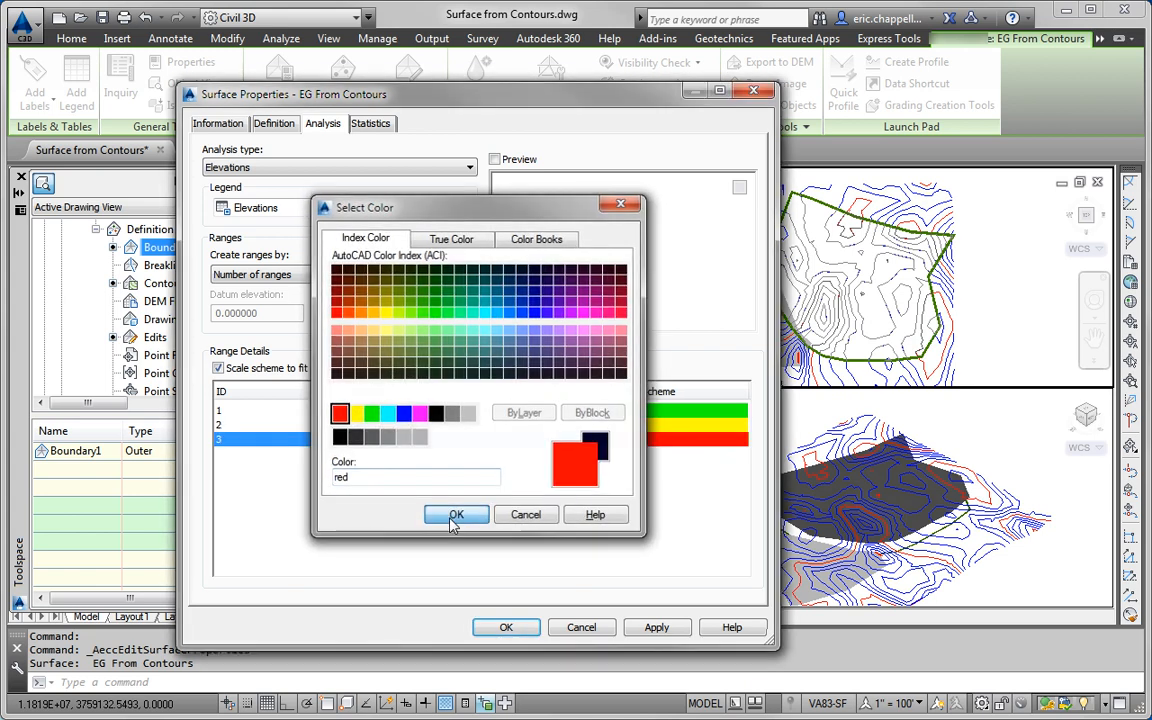
{"action": "left_click", "coordinate": [455, 516]}
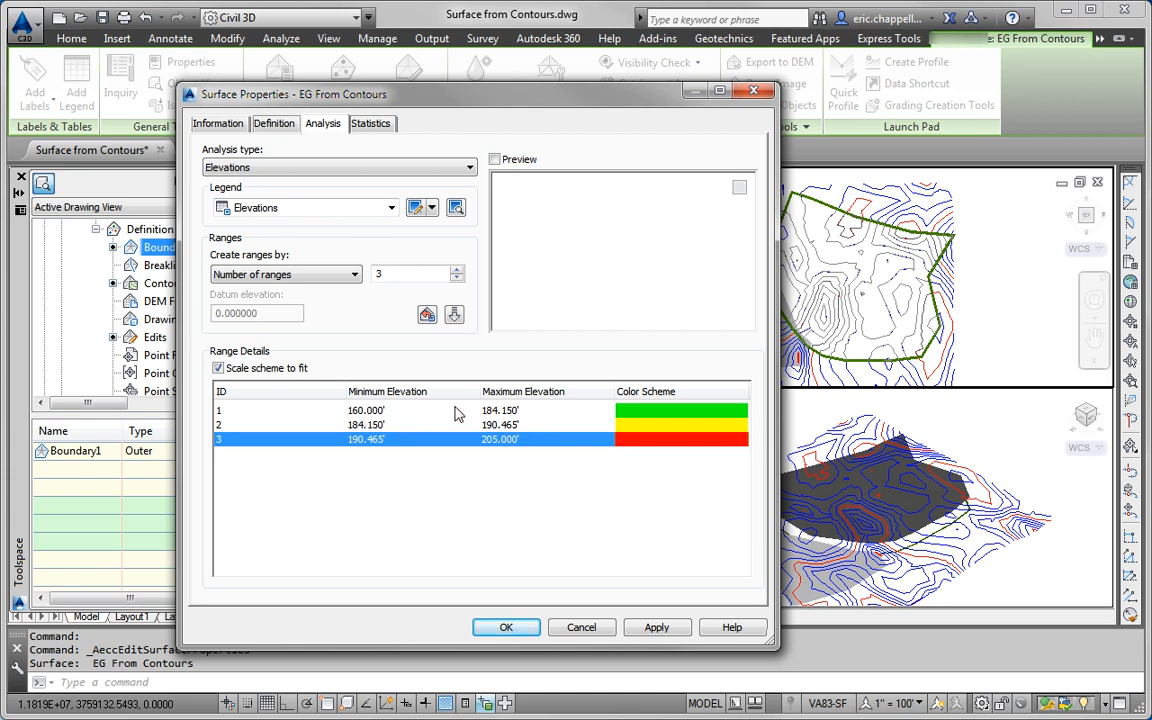
Set range 1's maximum elevation to 185', range 2's limits to 185' and 190', and range 3's minimum elevation to 190'
{"action": "left_click", "coordinate": [385, 410]}
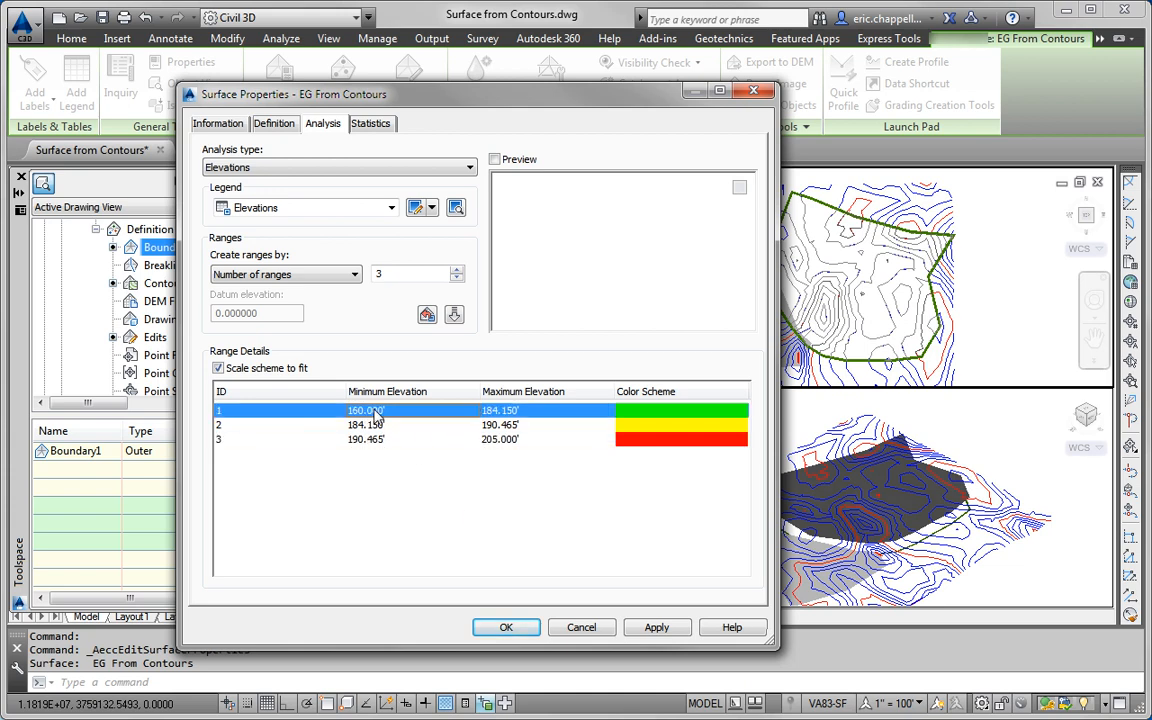
{"action": "left_click", "coordinate": [490, 410]}
{"action": "type", "text": "185"}
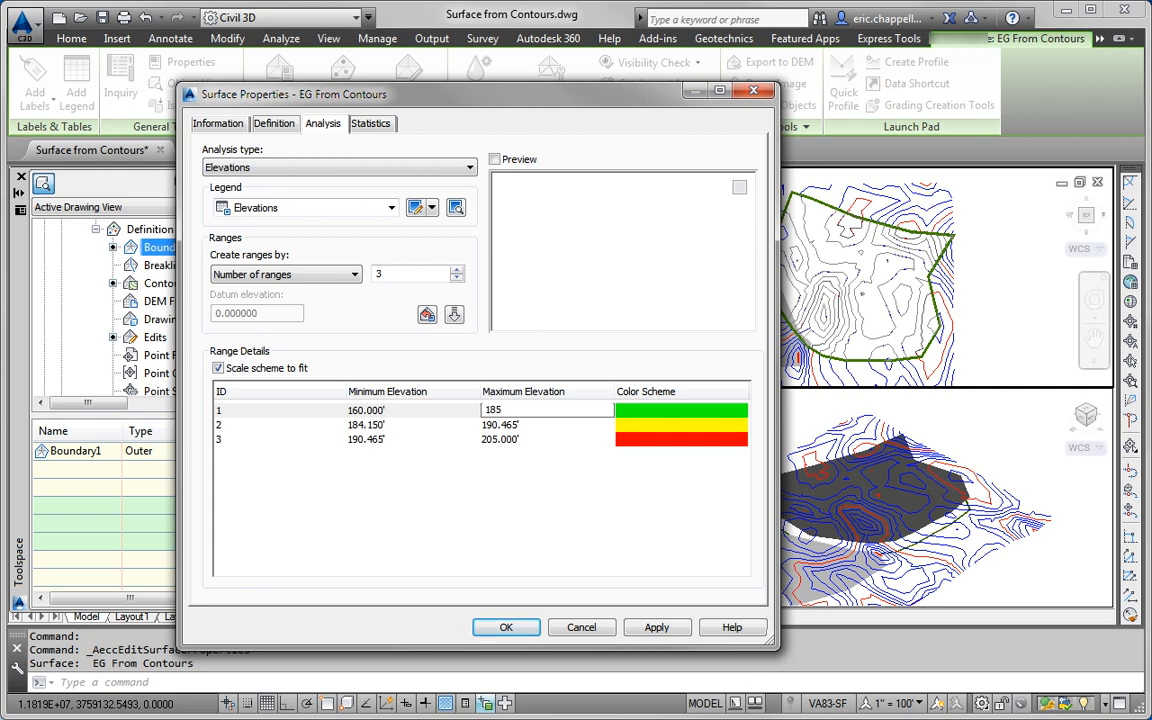
{"action": "key", "text": "Return"}
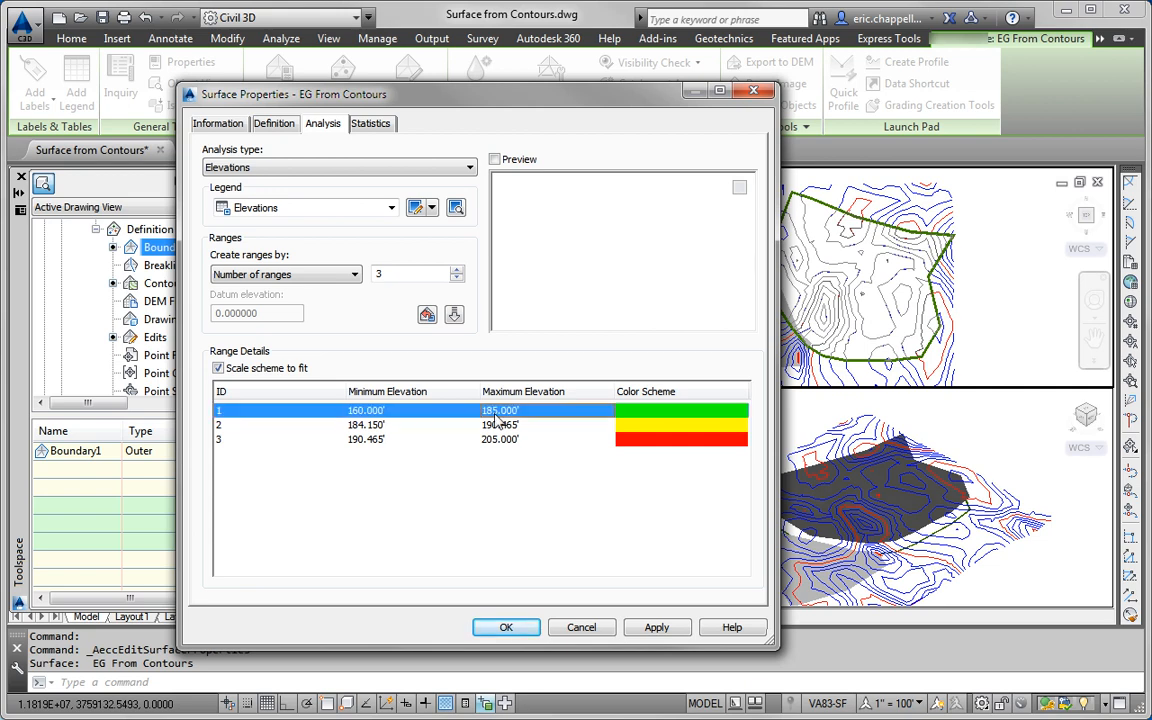
{"action": "left_click", "coordinate": [421, 427]}
{"action": "type", "text": "185"}
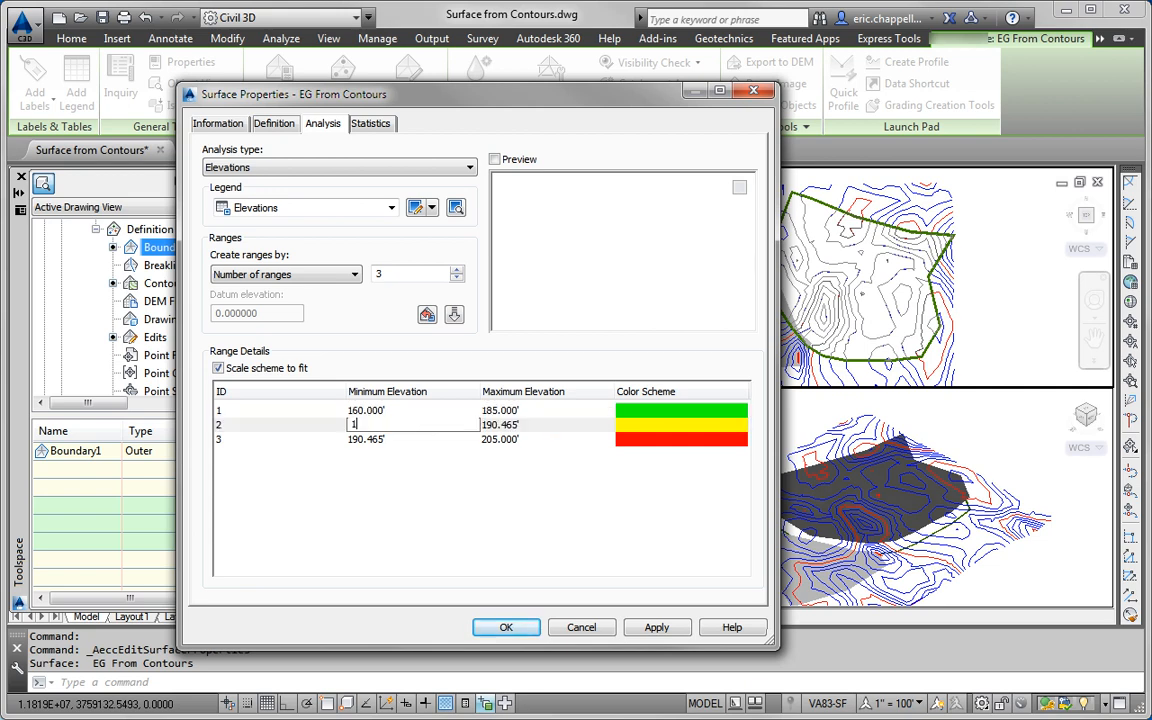
{"action": "left_click", "coordinate": [510, 425]}
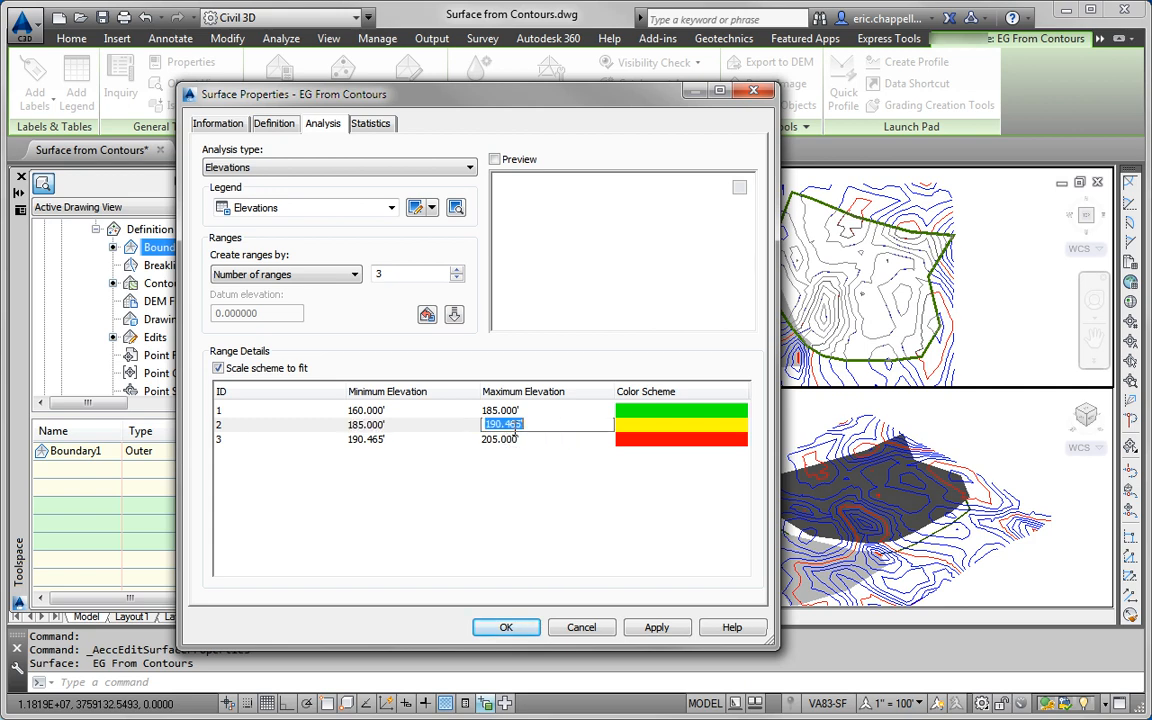
{"action": "type", "text": "190"}
{"action": "left_click", "coordinate": [401, 440]}
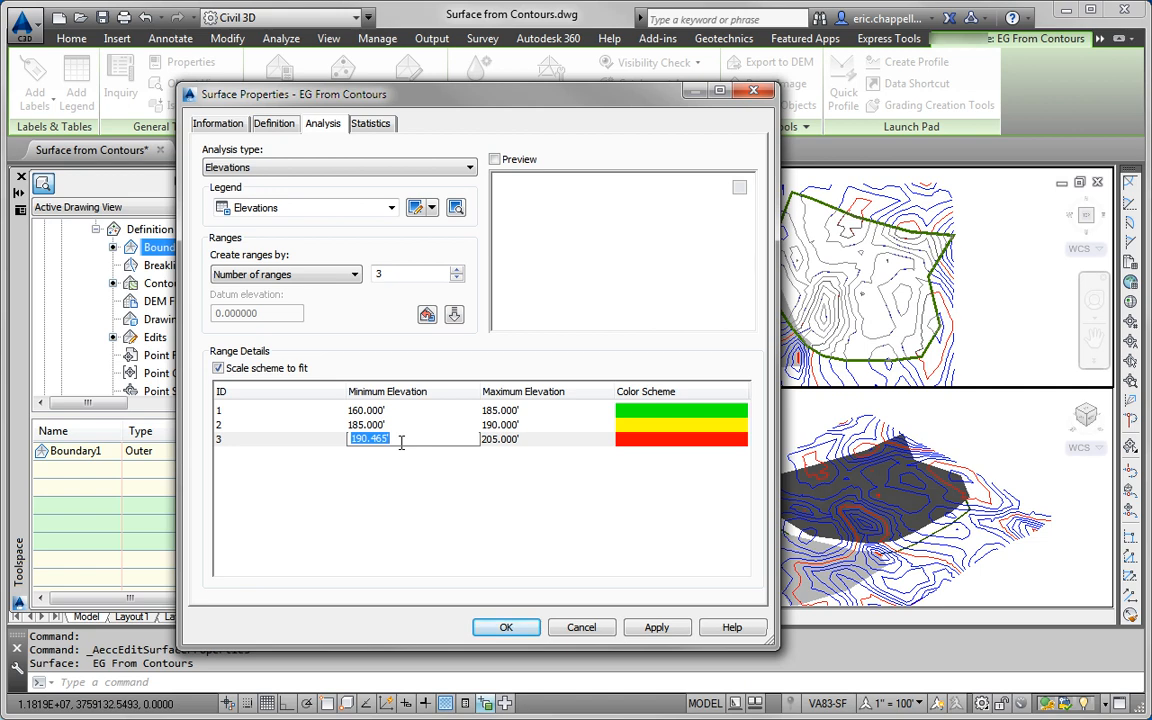
{"action": "type", "text": "190"}
{"action": "left_click", "coordinate": [502, 440]}
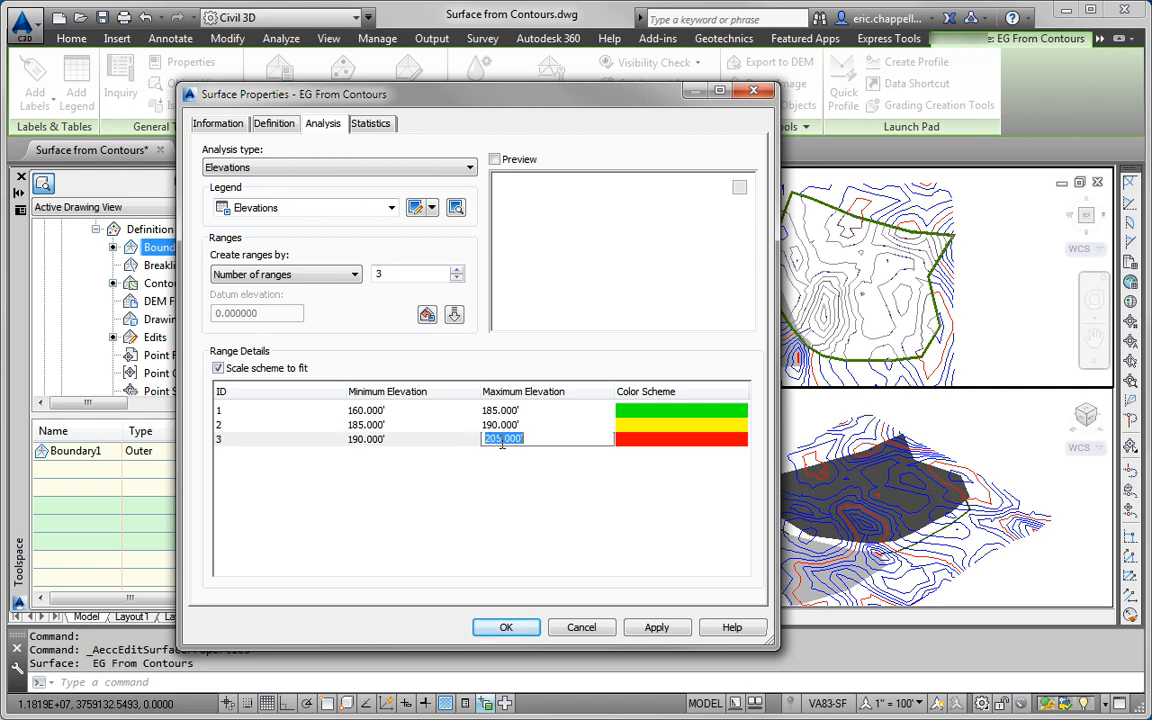
{"action": "key", "text": "Return"}
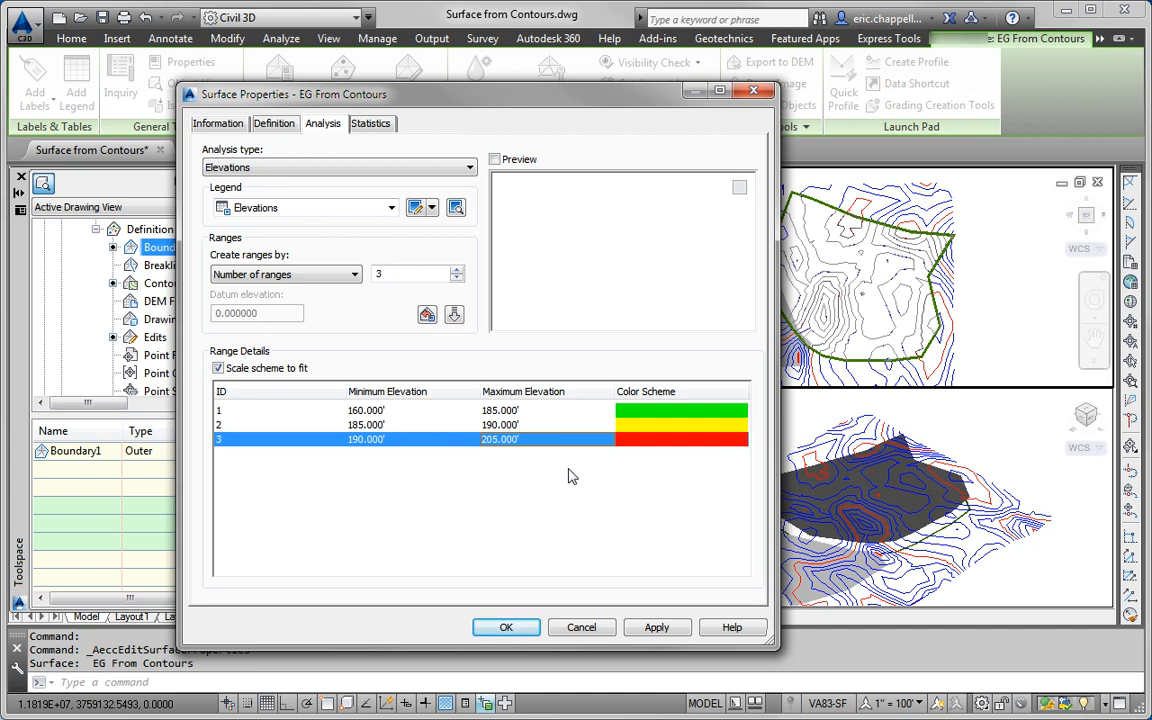
Assign the Elevation Banding (3D) style to the EG From Contours surface, accept the surface properties and clear the selection
{"action": "left_click", "coordinate": [216, 122]}
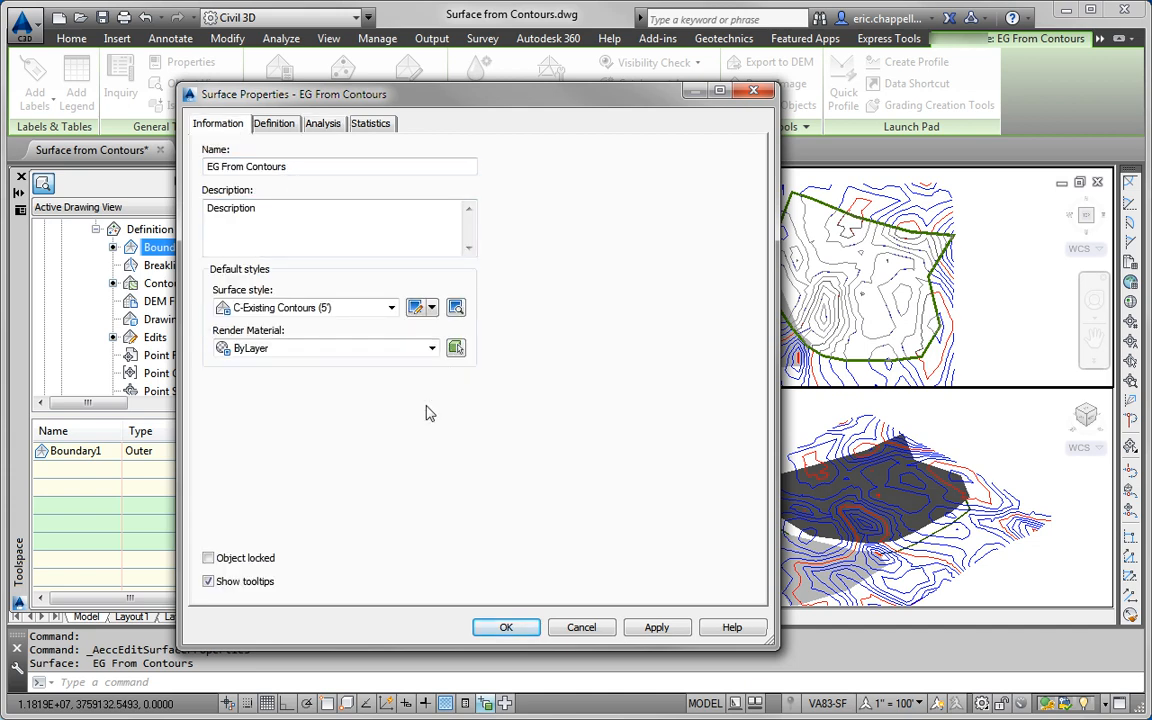
{"action": "left_click", "coordinate": [391, 308]}
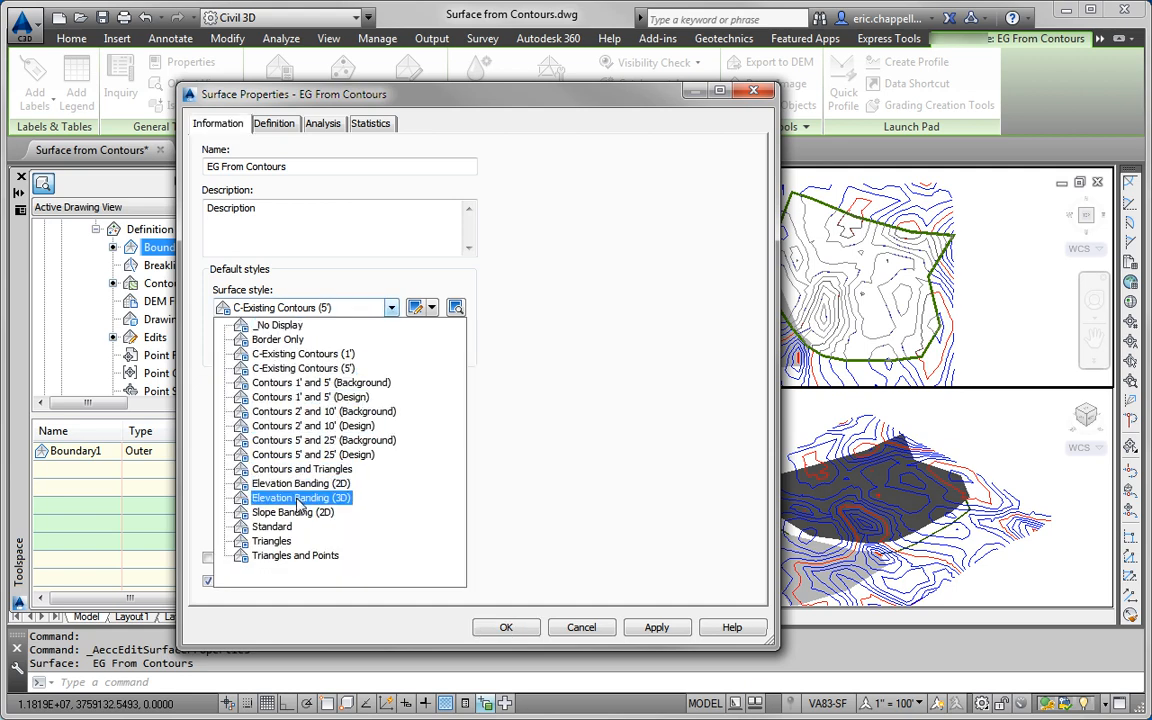
{"action": "left_click", "coordinate": [298, 498]}
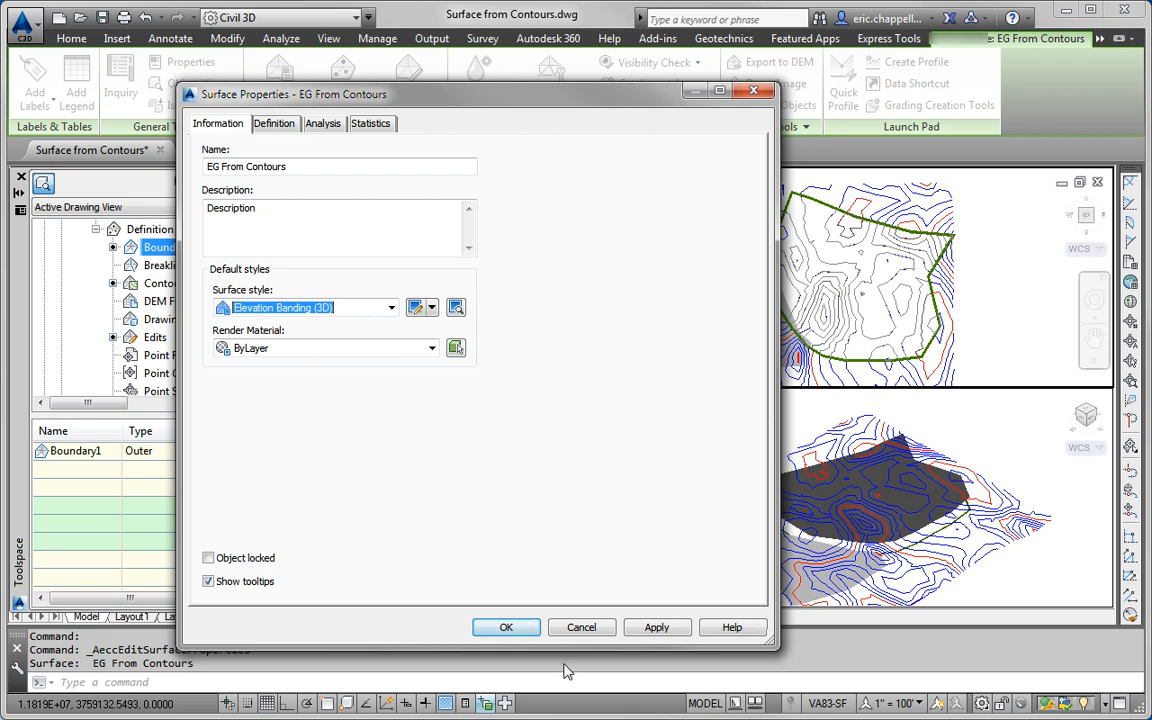
{"action": "left_click", "coordinate": [511, 628]}
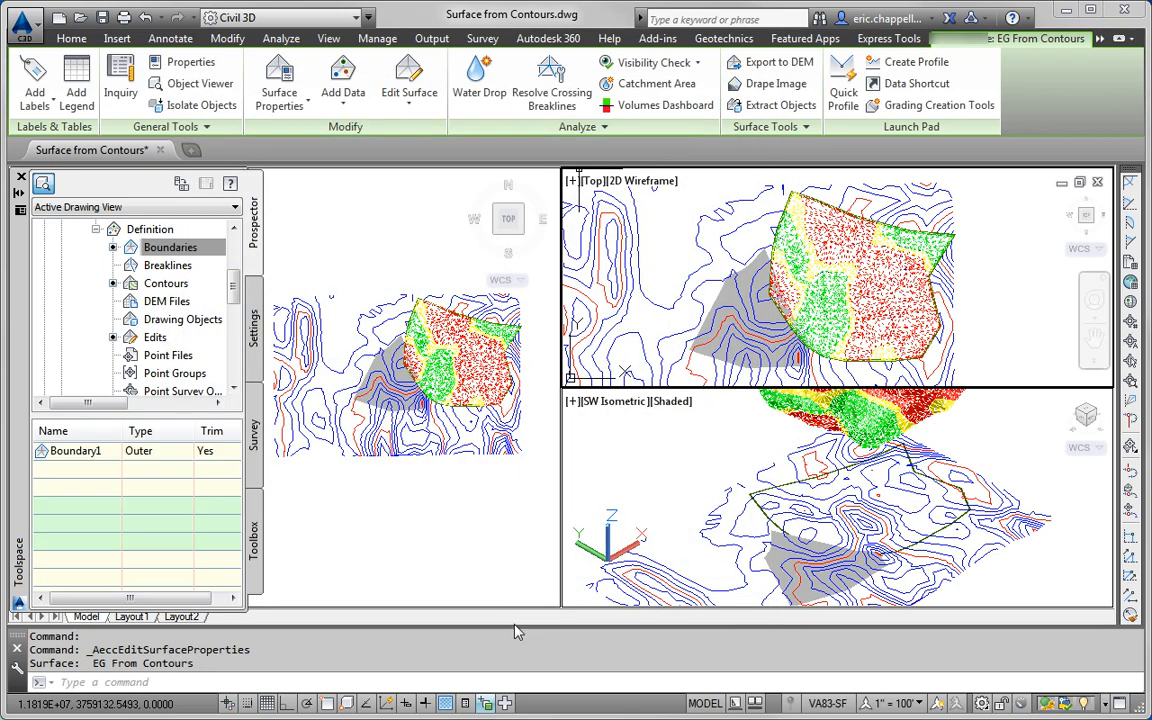
{"action": "left_click", "coordinate": [455, 493]}
{"action": "key", "text": "Escape"}
{"action": "key", "text": "Escape"}
Examine the elevation-banded surface in plan and in the shaded 3D view, checking how the colored bands follow the terrain
{"action": "scroll", "coordinate": [407, 412], "scroll_direction": "up", "scroll_amount": 3}
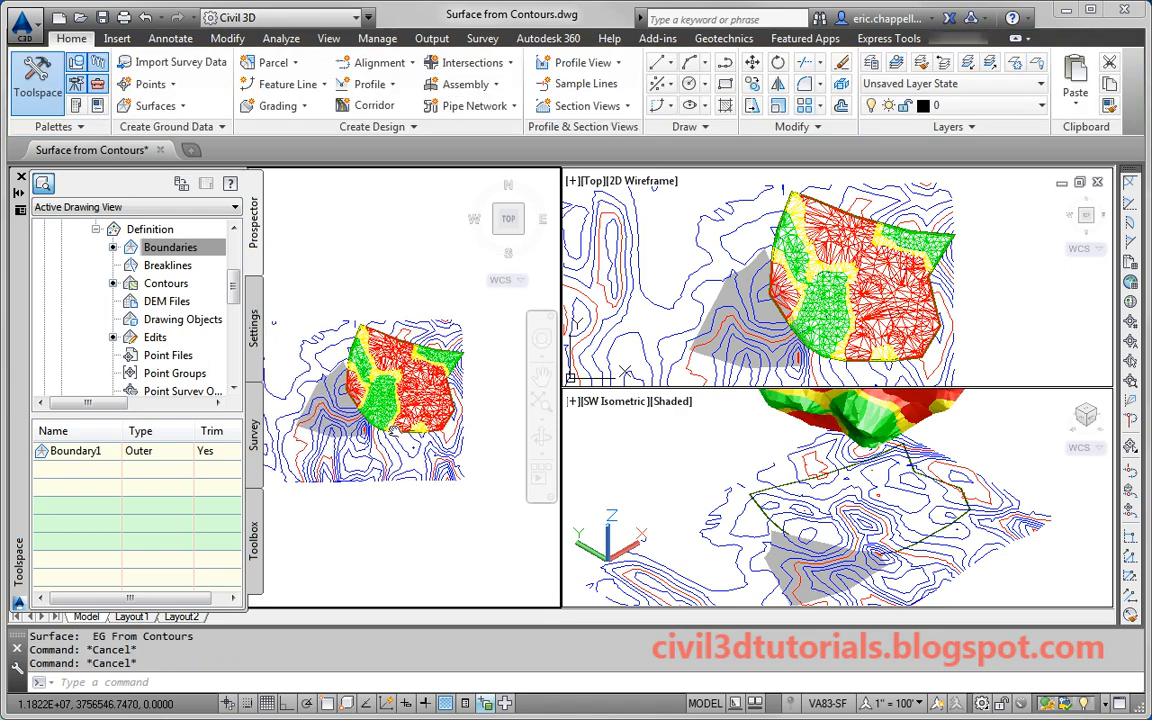
{"action": "scroll", "coordinate": [407, 412], "scroll_direction": "up", "scroll_amount": 3}
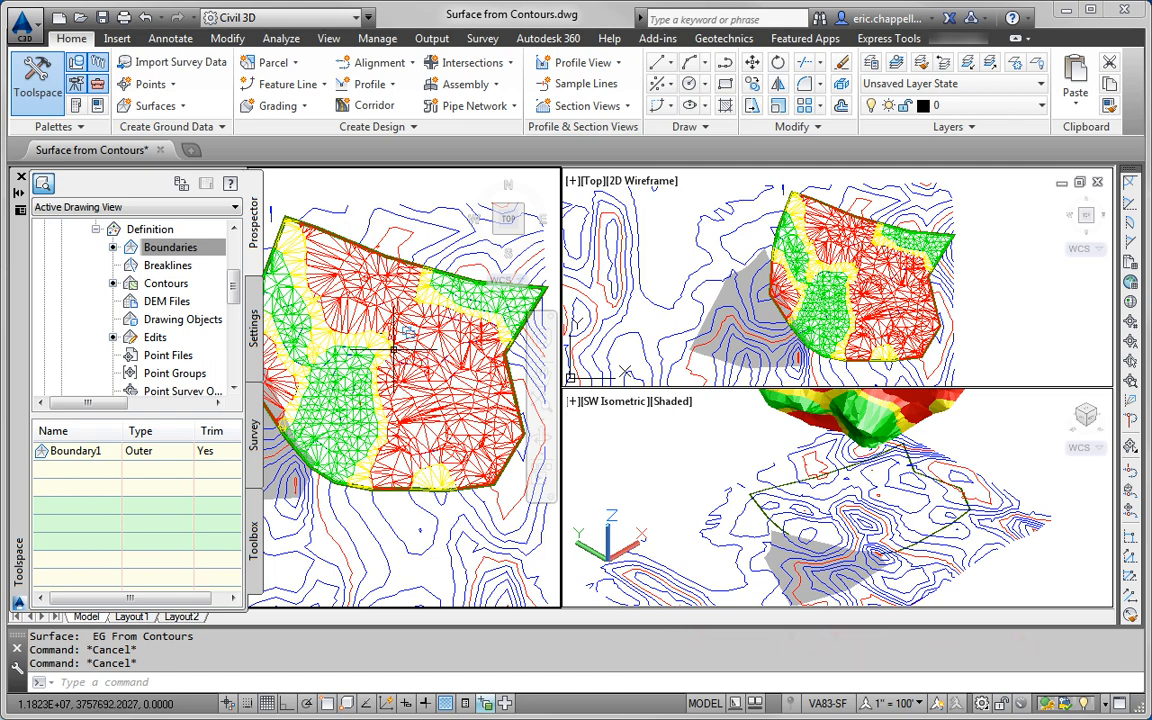
{"action": "middle_click_drag", "start_coordinate": [431, 450], "coordinate": [467, 440]}
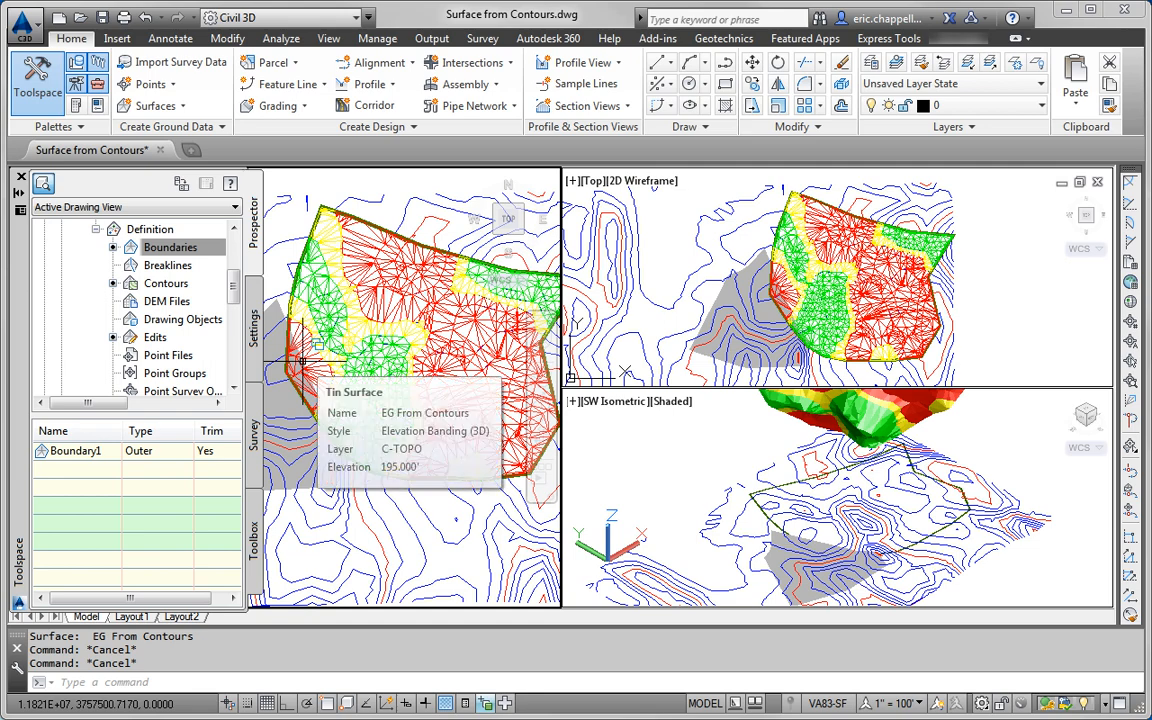
{"action": "left_click", "coordinate": [645, 460]}
{"action": "middle_click_drag", "start_coordinate": [660, 445], "coordinate": [651, 531]}
{"action": "scroll", "coordinate": [872, 477], "scroll_direction": "up", "scroll_amount": 2}
{"action": "scroll", "coordinate": [872, 477], "scroll_direction": "up", "scroll_amount": 2}
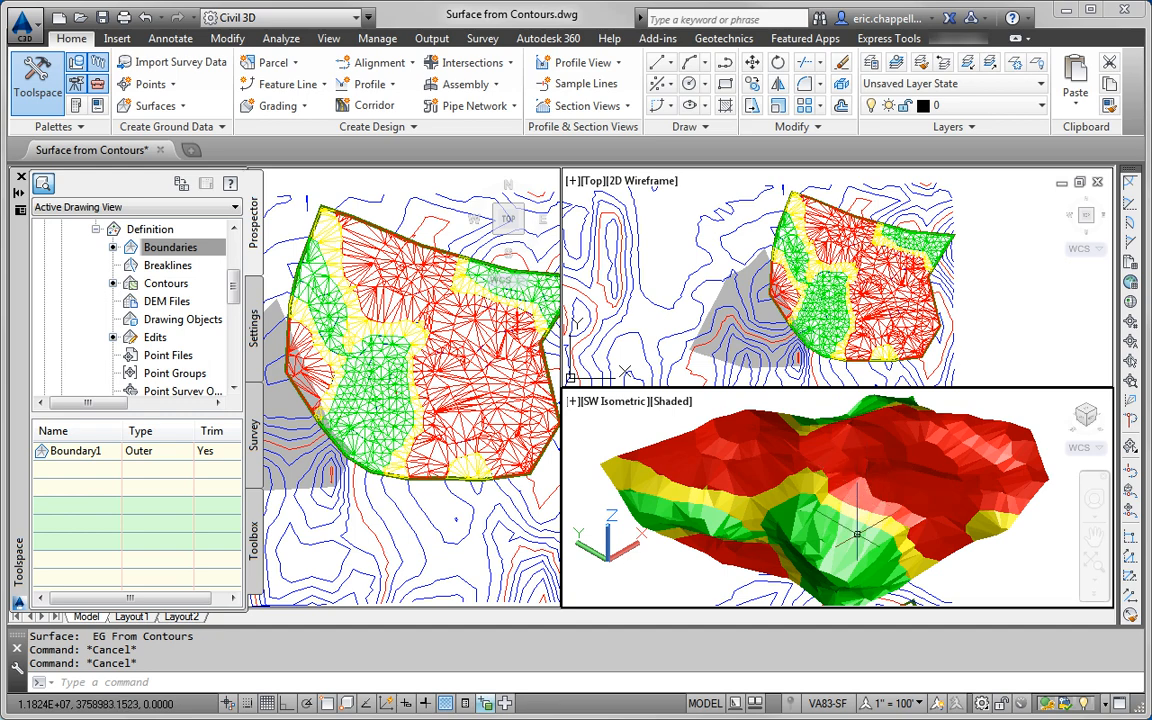
{"action": "middle_click_drag", "start_coordinate": [790, 505], "coordinate": [811, 522], "text": "shift"}
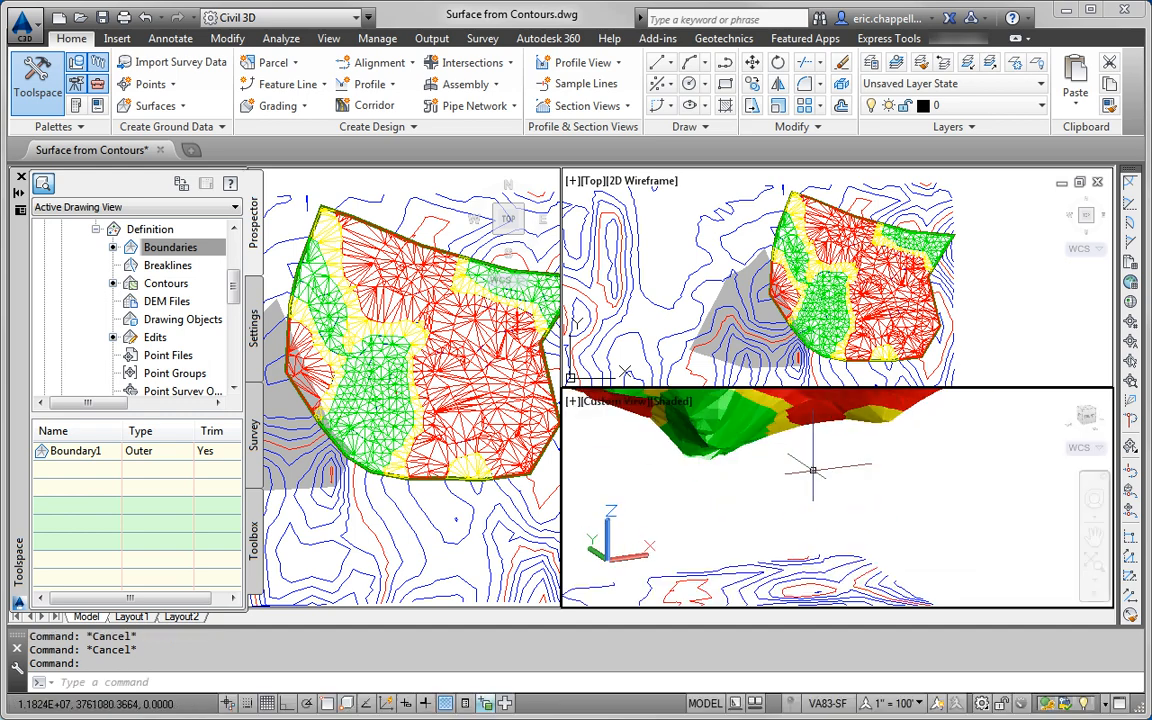
{"action": "mouse_move", "coordinate": [815, 470]}
{"action": "middle_mouse_down"}
{"action": "mouse_move", "coordinate": [933, 614]}
{"action": "mouse_move", "coordinate": [875, 561]}
{"action": "mouse_move", "coordinate": [856, 480]}
{"action": "mouse_move", "coordinate": [861, 489]}
{"action": "mouse_move", "coordinate": [808, 484]}
{"action": "middle_mouse_up"}
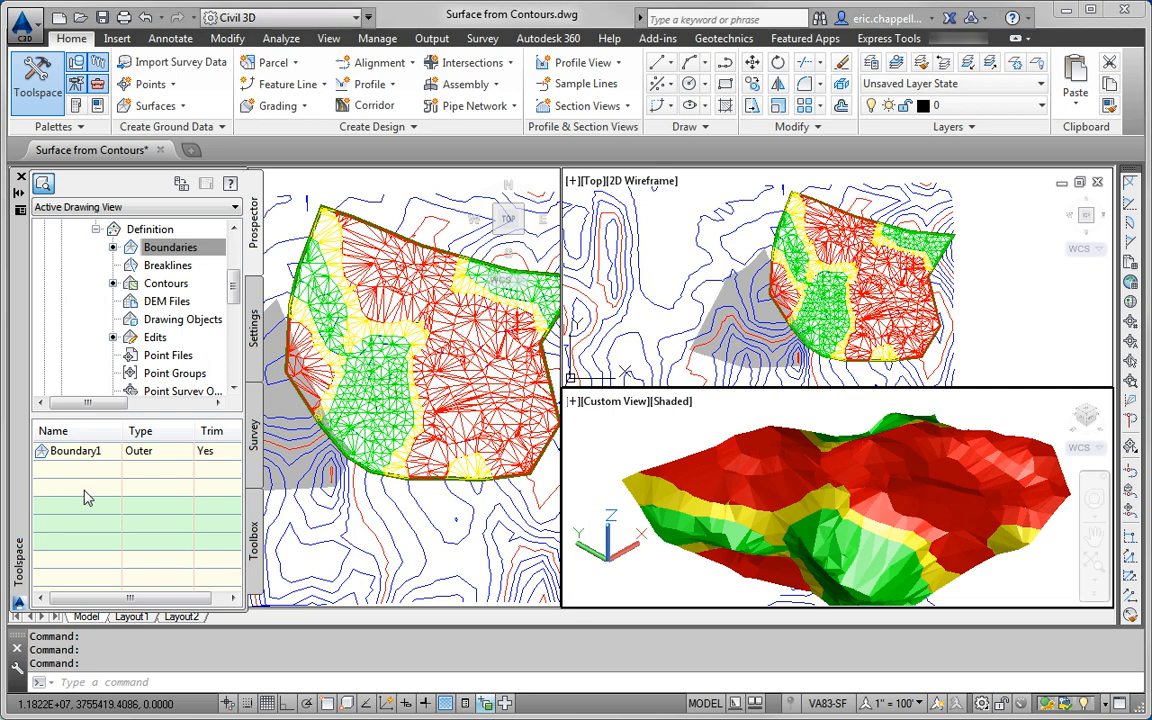
Assign the C-Existing Contours (5') style to the EG From Contours surface, accept the surface properties and clear the selection
{"action": "left_click", "coordinate": [362, 530]}
{"action": "scroll", "coordinate": [362, 530], "scroll_direction": "down", "scroll_amount": 4}
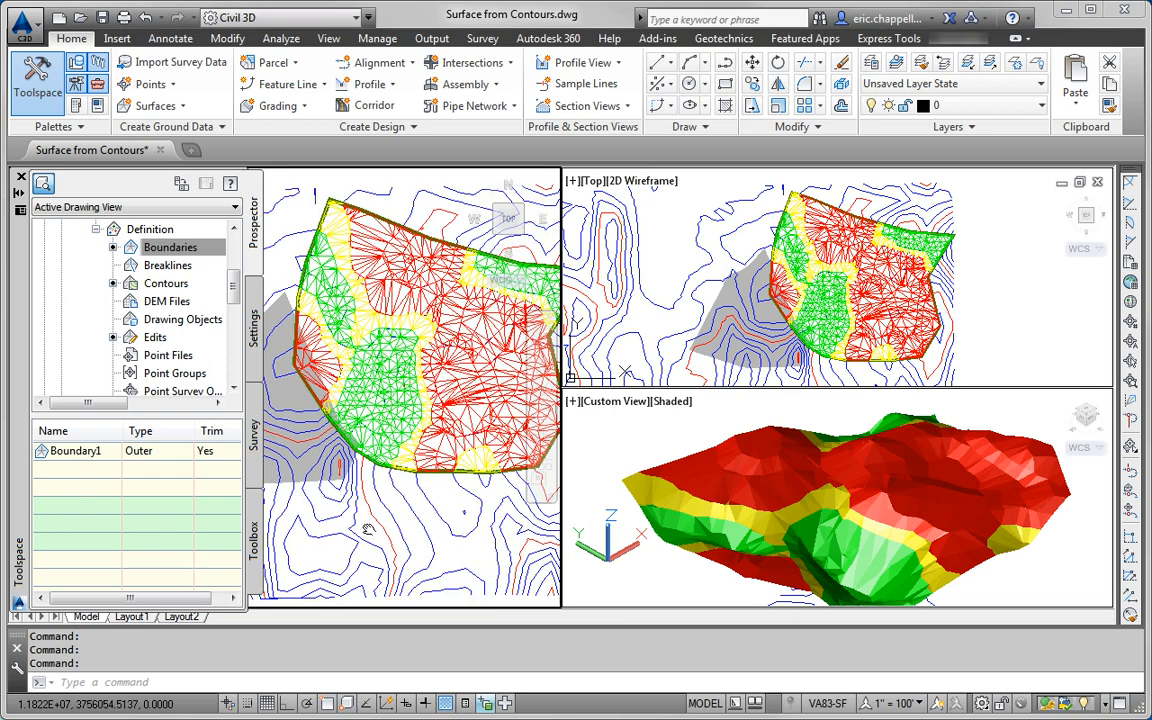
{"action": "left_click", "coordinate": [387, 458]}
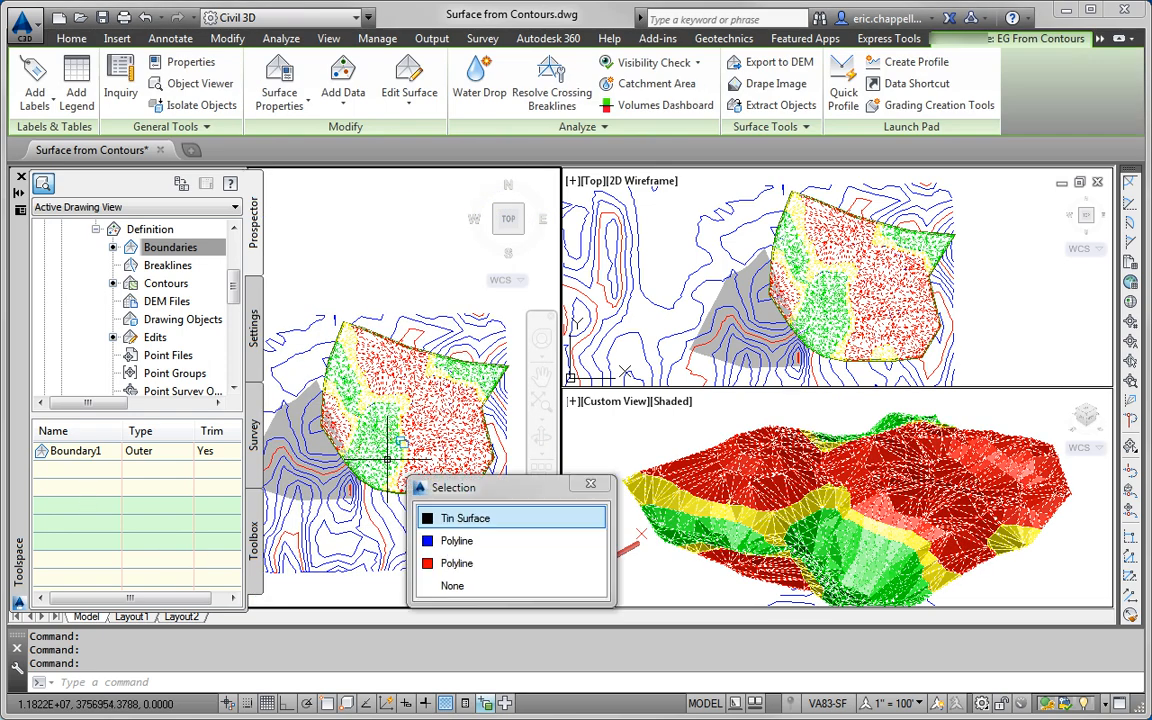
{"action": "left_click", "coordinate": [455, 517]}
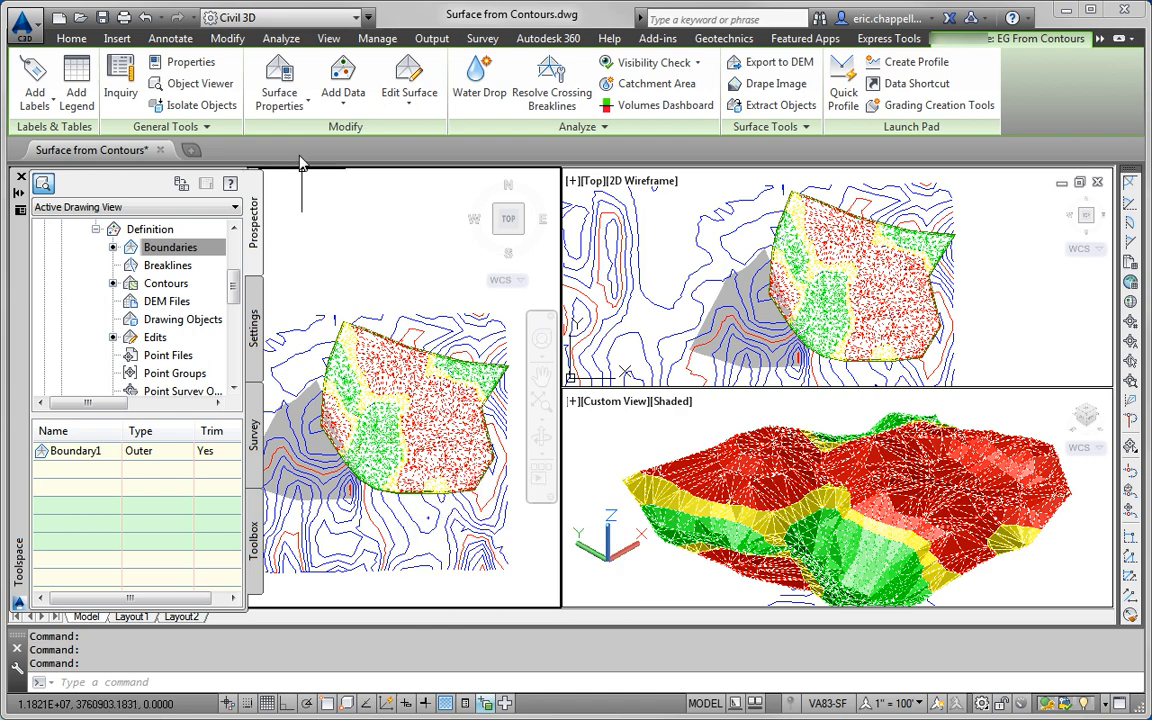
{"action": "left_click", "coordinate": [279, 72]}
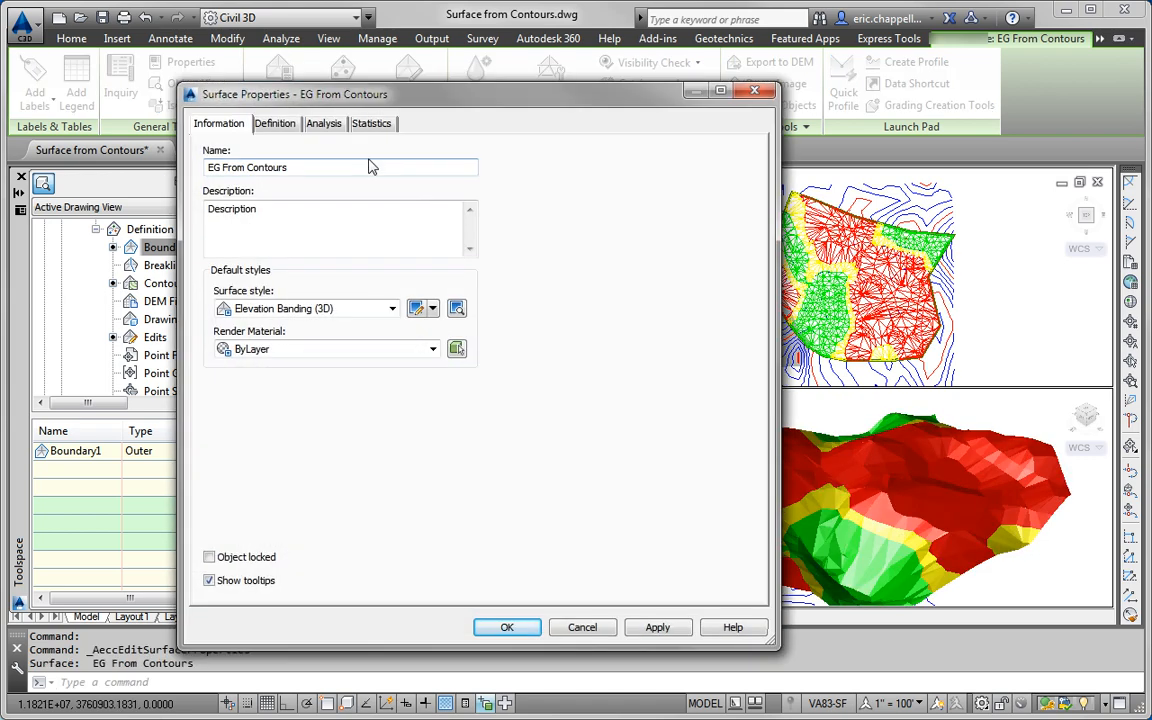
{"action": "left_click", "coordinate": [290, 309]}
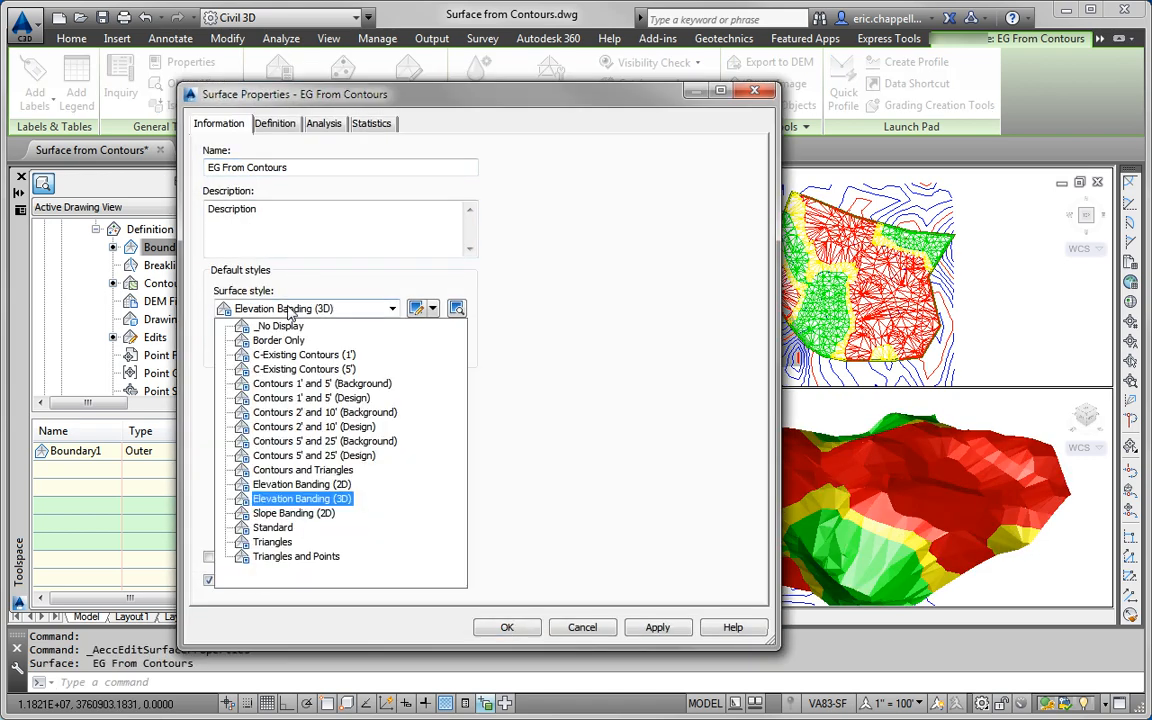
{"action": "left_click", "coordinate": [300, 369]}
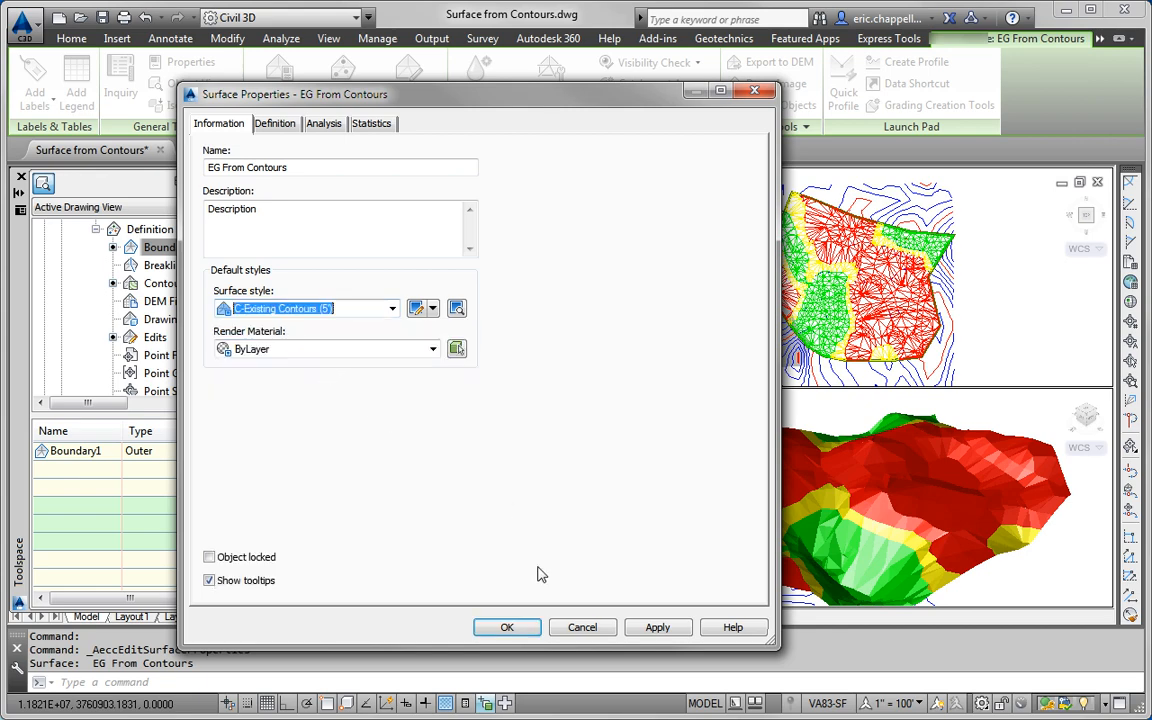
{"action": "left_click", "coordinate": [507, 628]}
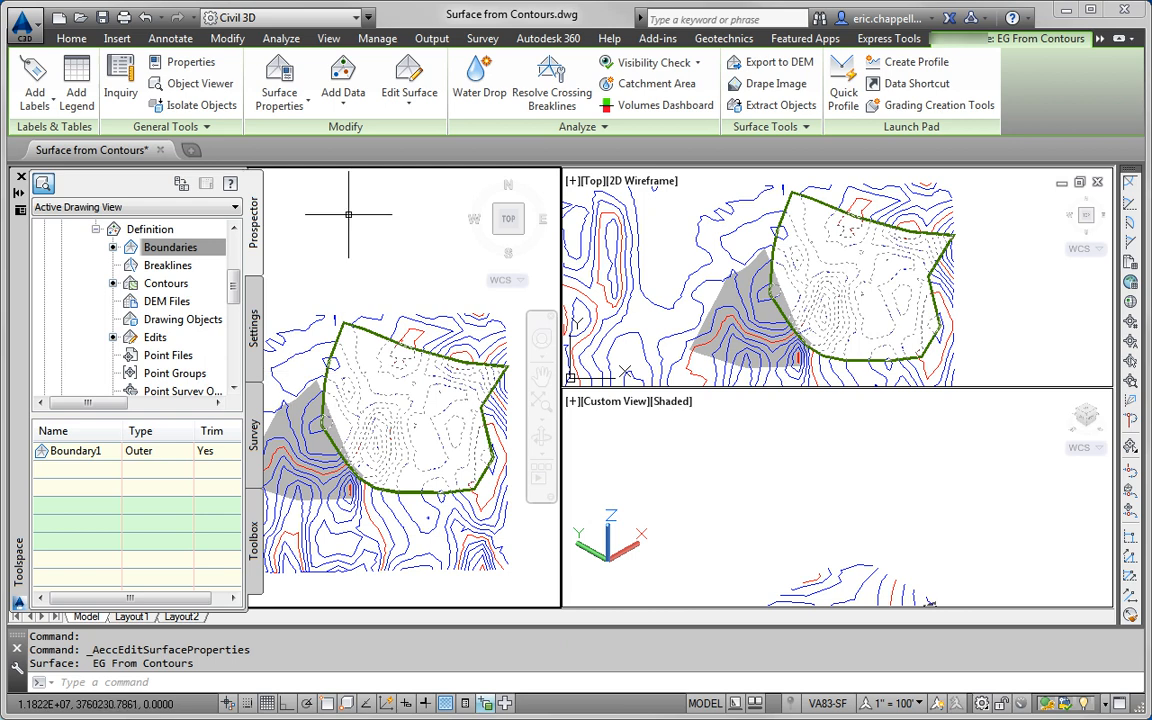
{"action": "key", "text": "Escape"}
{"action": "key", "text": "Escape"}
{"action": "middle_click_drag", "start_coordinate": [407, 401], "coordinate": [405, 383]}
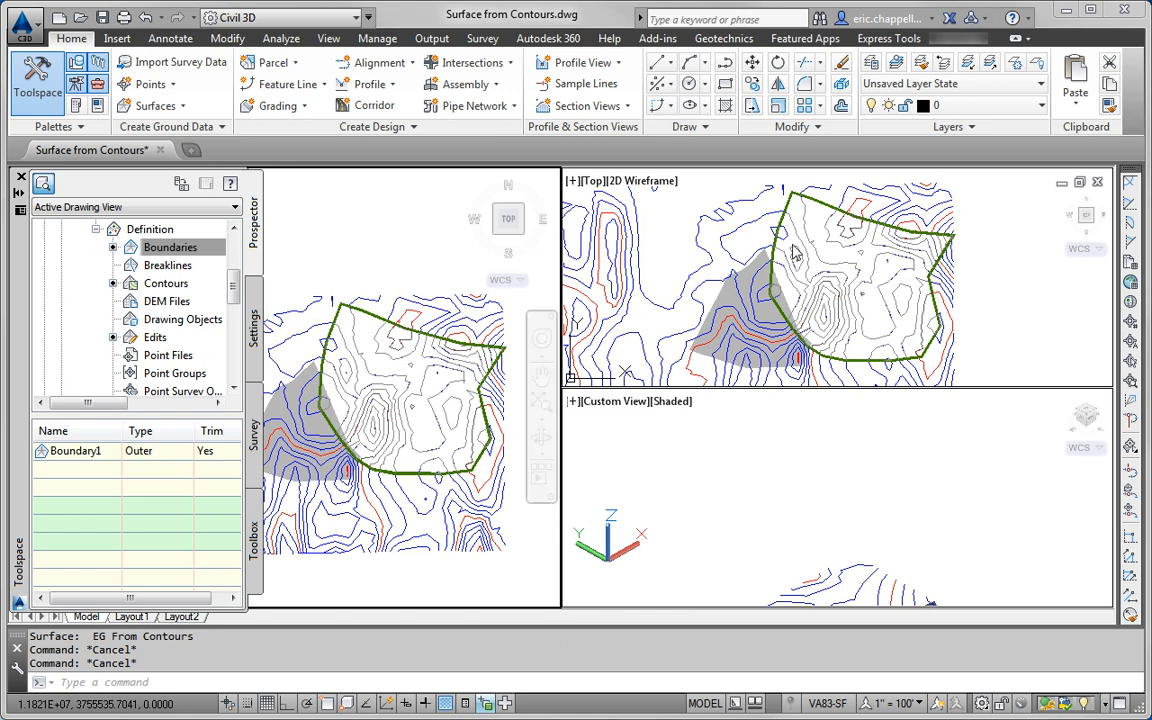
{"action": "left_click", "coordinate": [680, 212]}
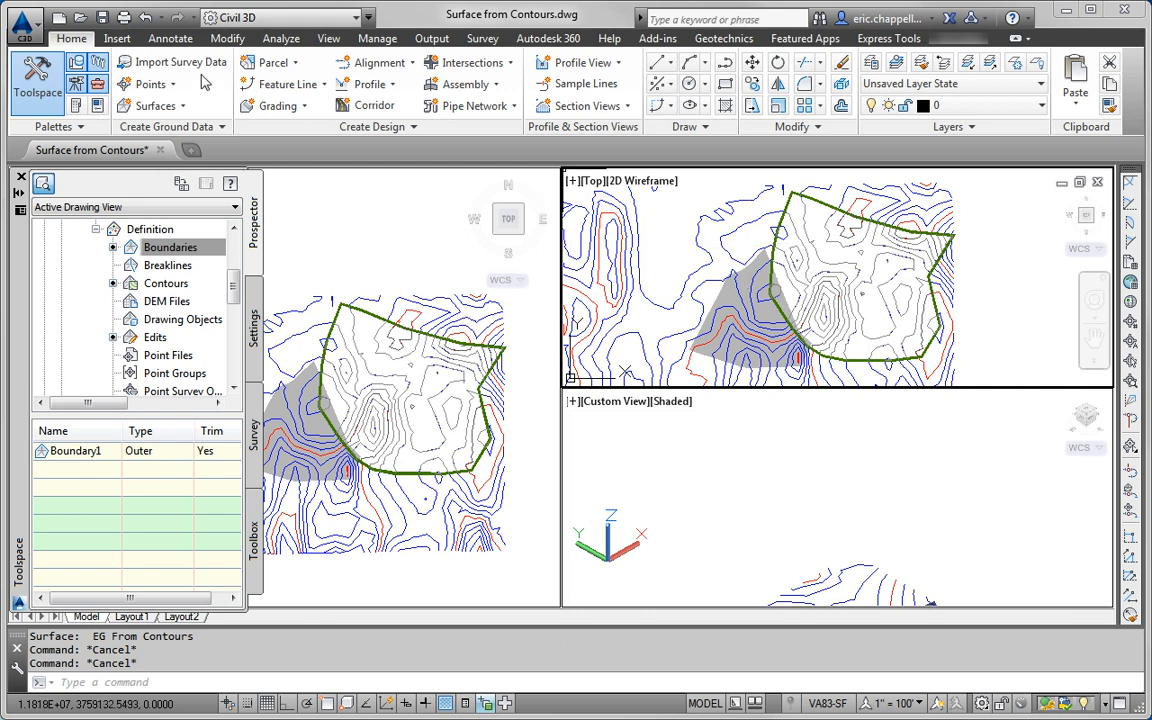
{"action": "left_click", "coordinate": [170, 38]}
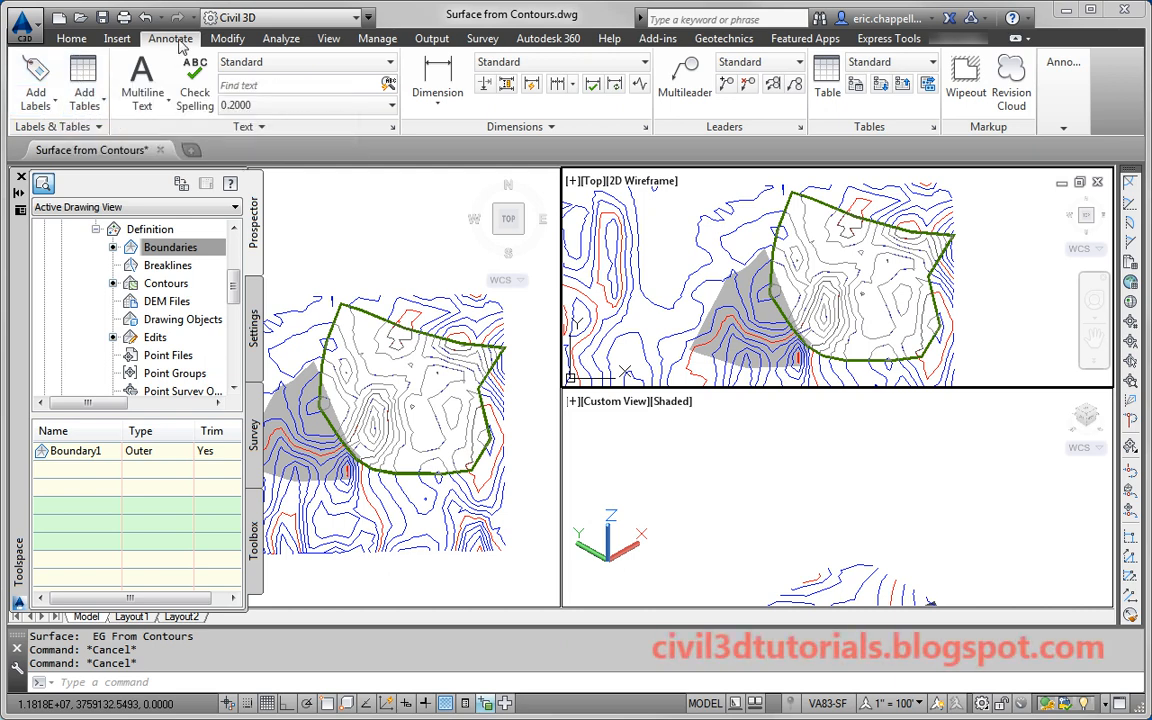
{"action": "left_click", "coordinate": [30, 80]}
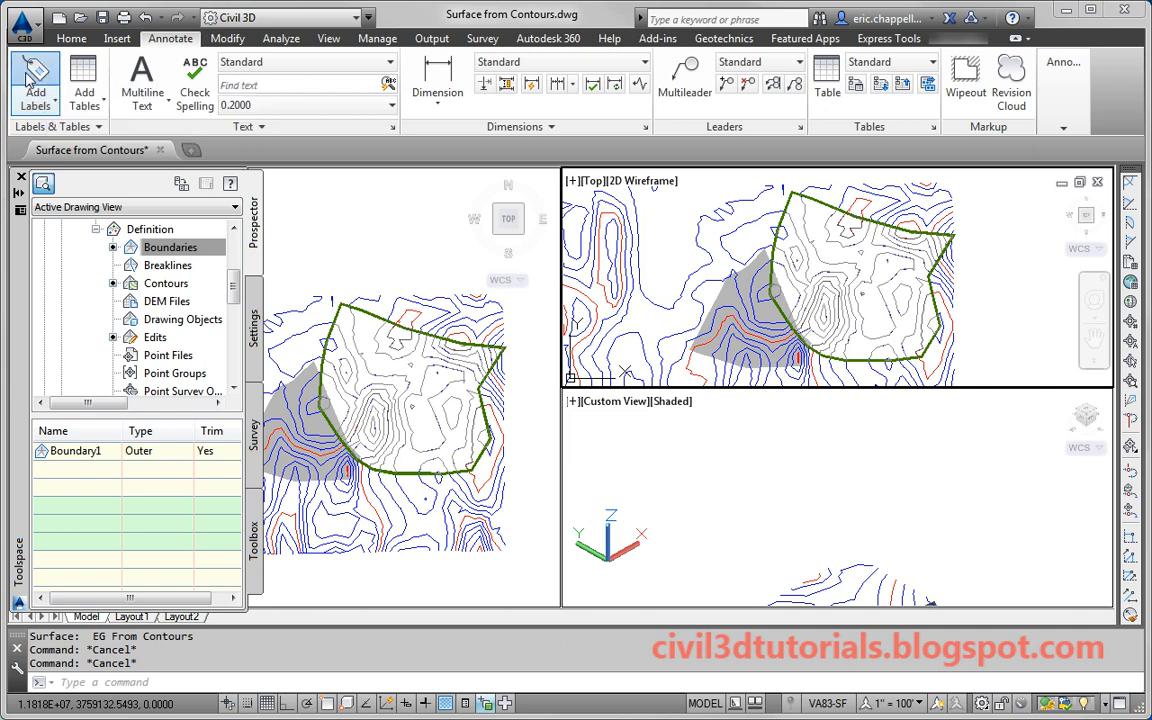
{"action": "mouse_move", "coordinate": [78, 14]}
{"action": "left_mouse_down"}
{"action": "mouse_move", "coordinate": [80, 37]}
{"action": "mouse_move", "coordinate": [378, 193]}
{"action": "mouse_move", "coordinate": [357, 193]}
{"action": "left_mouse_up"}
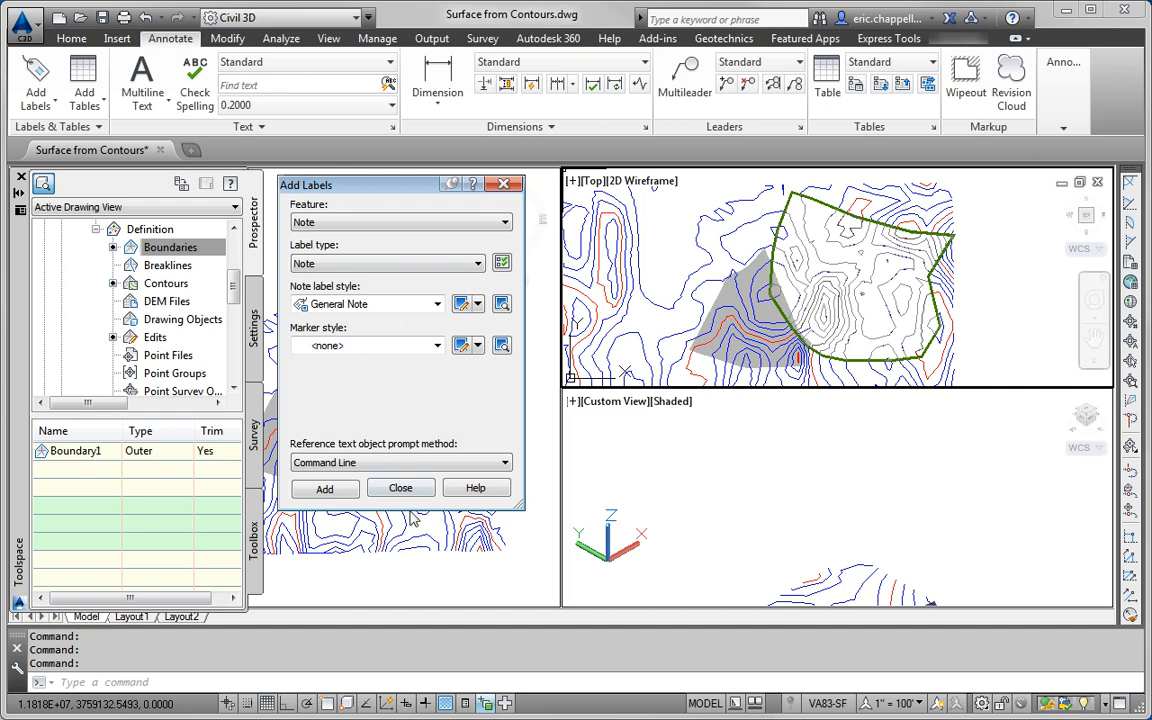
{"action": "left_click", "coordinate": [418, 494]}
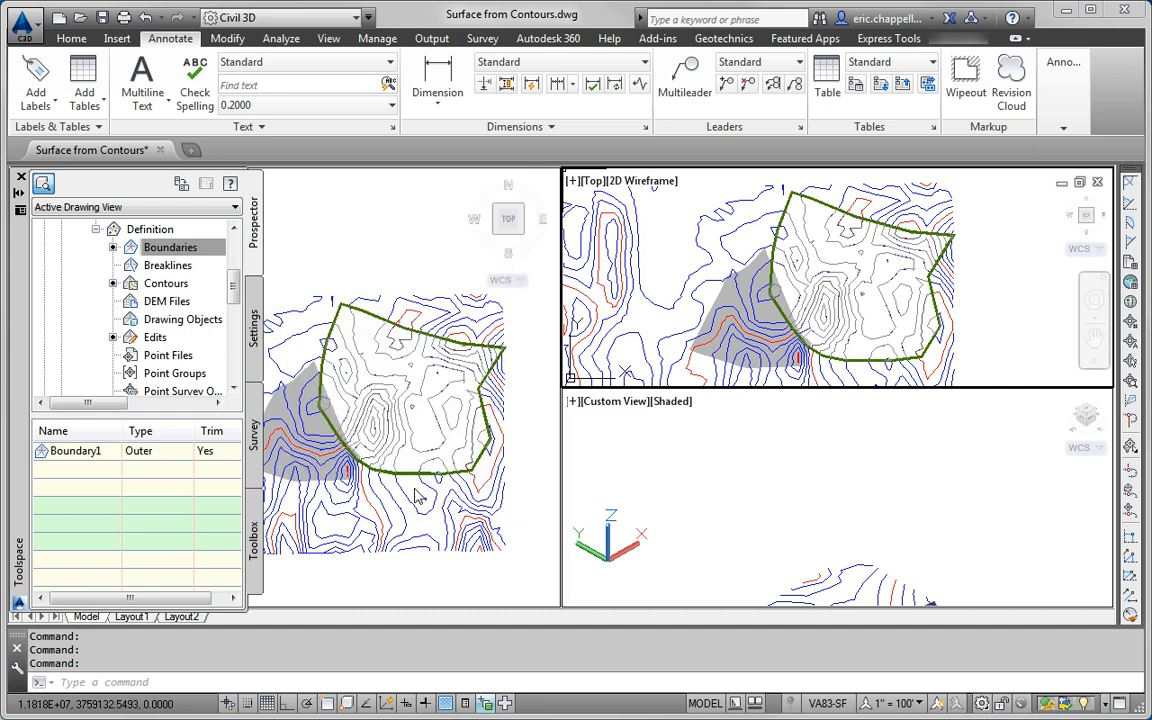
Turn off selection cycling, and select the EG From Contours surface in the 2D wireframe view to review its available label types
{"action": "left_click", "coordinate": [823, 260]}
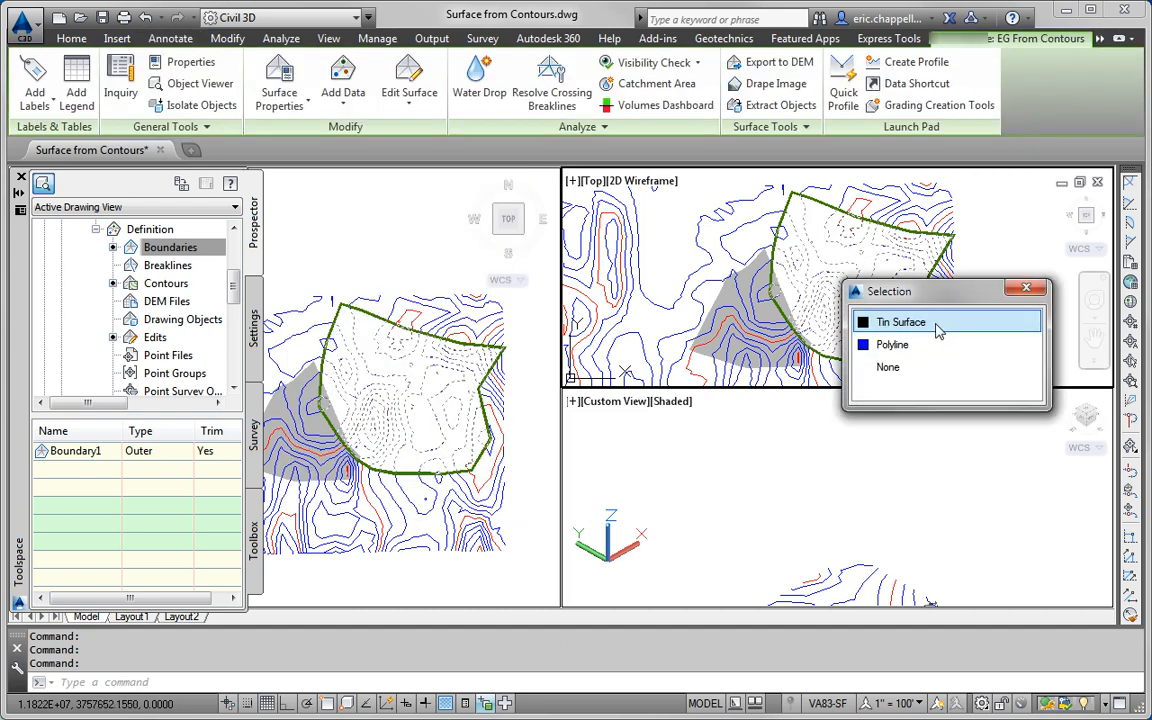
{"action": "left_click", "coordinate": [1025, 291]}
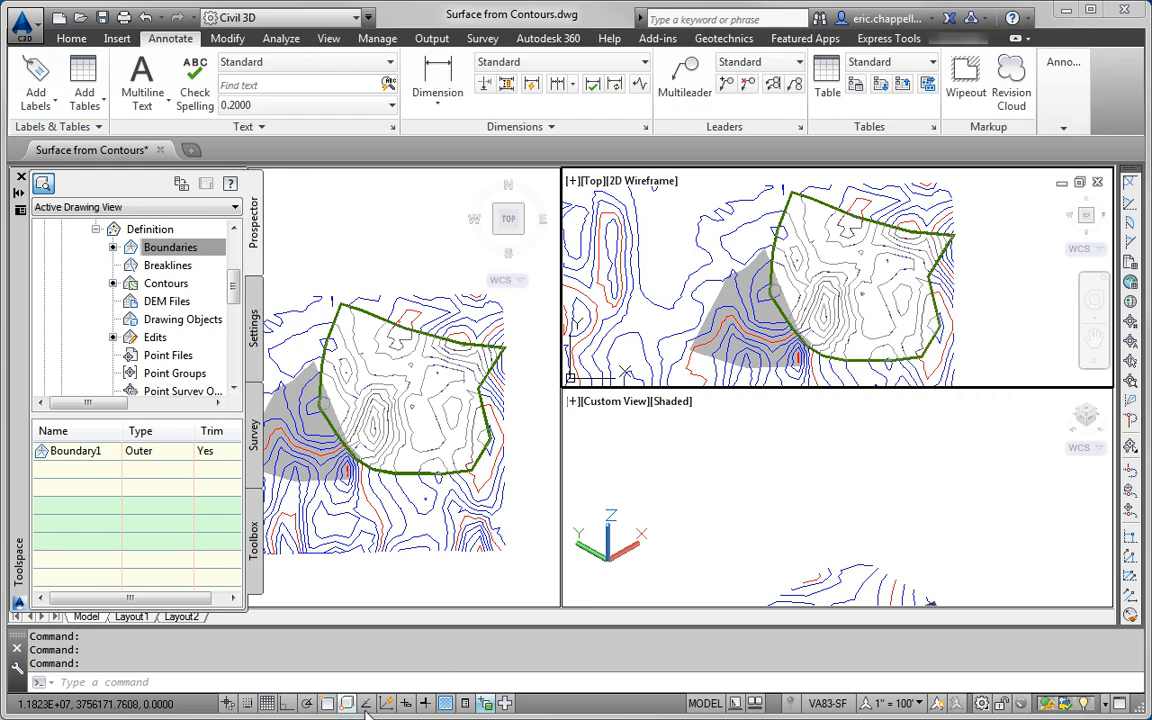
{"action": "left_click", "coordinate": [485, 704]}
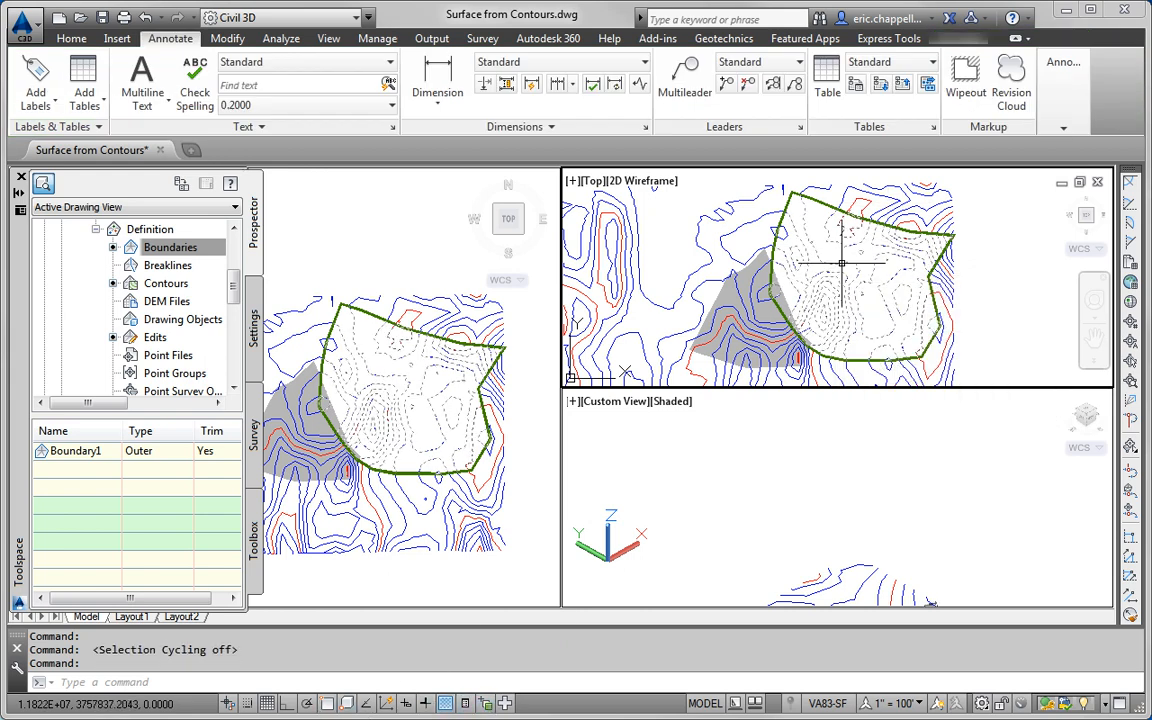
{"action": "left_click", "coordinate": [757, 236]}
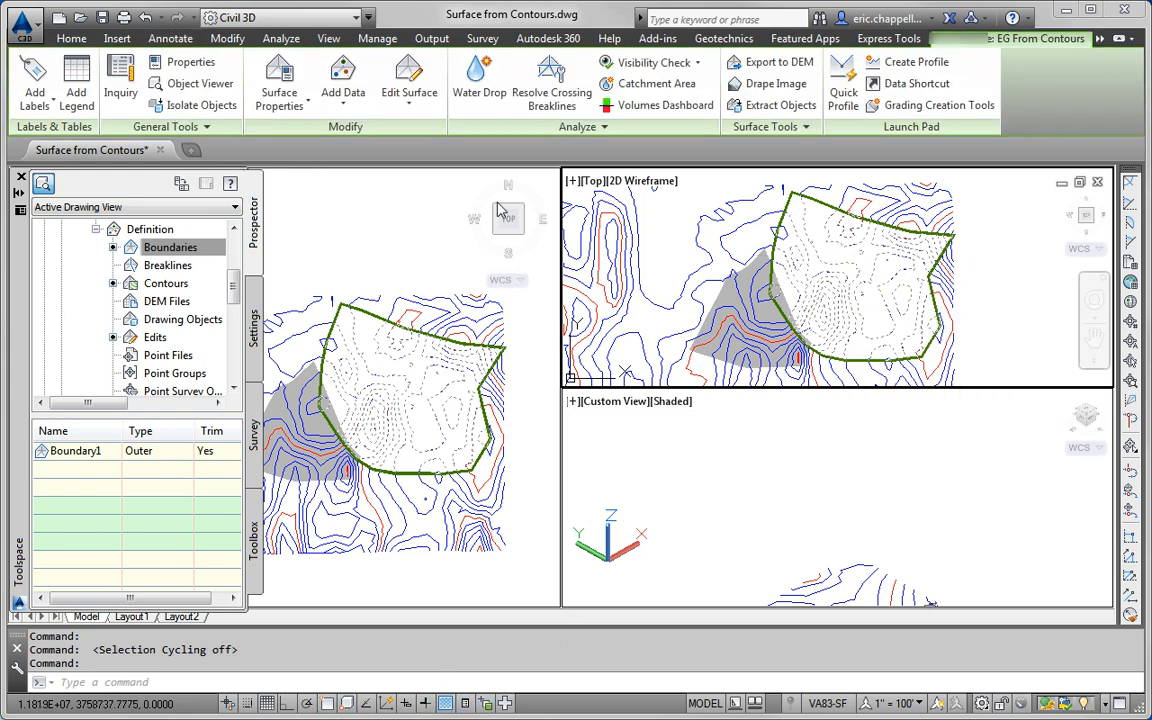
{"action": "left_click", "coordinate": [42, 108]}
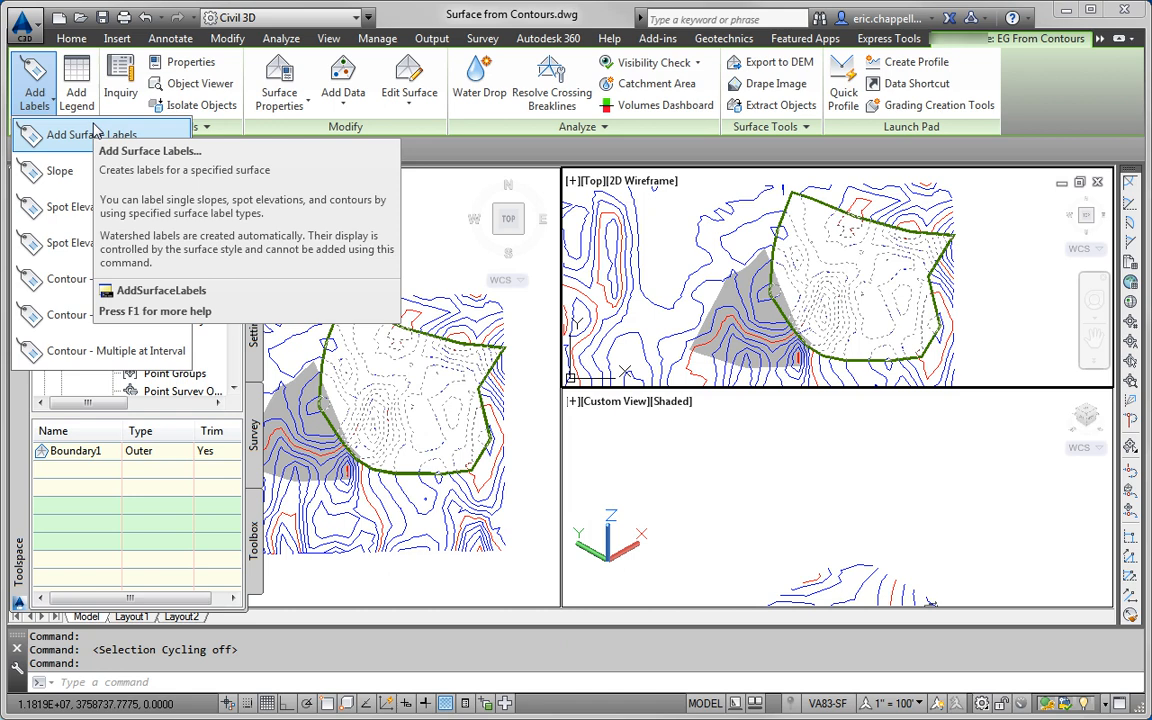
{"action": "left_click", "coordinate": [398, 7]}
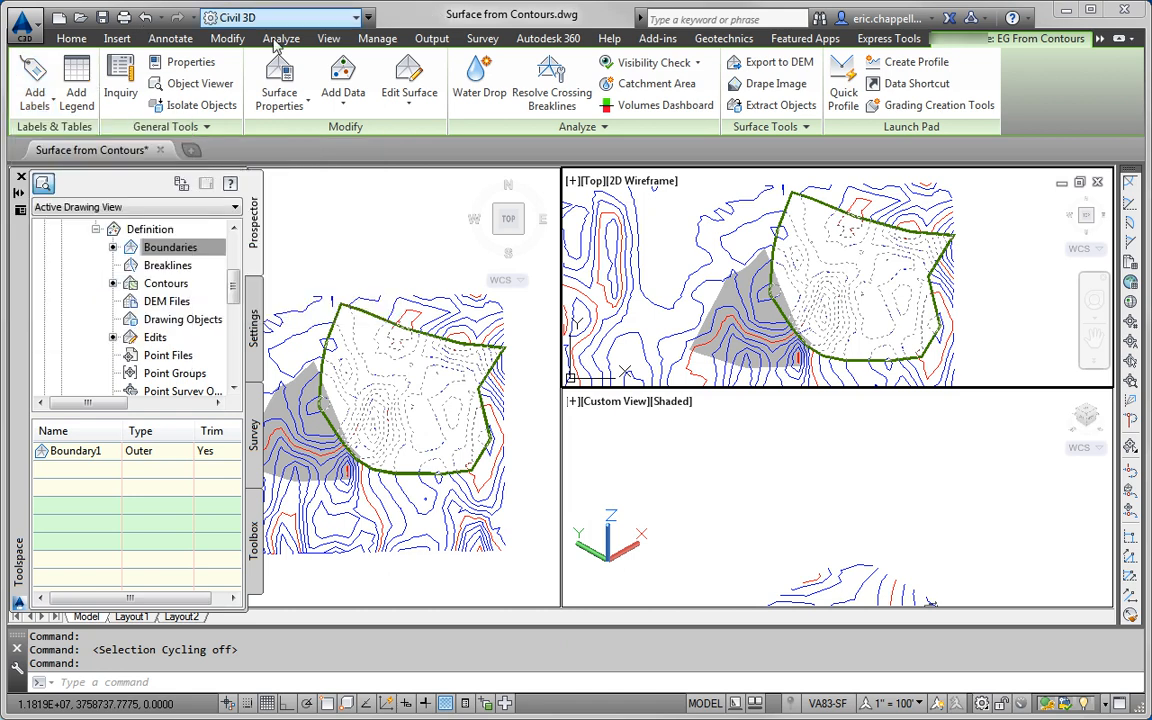
Set up label creation with Surface as the feature and Spot Elevation as the label type
{"action": "left_click", "coordinate": [172, 40]}
{"action": "left_click", "coordinate": [35, 72]}
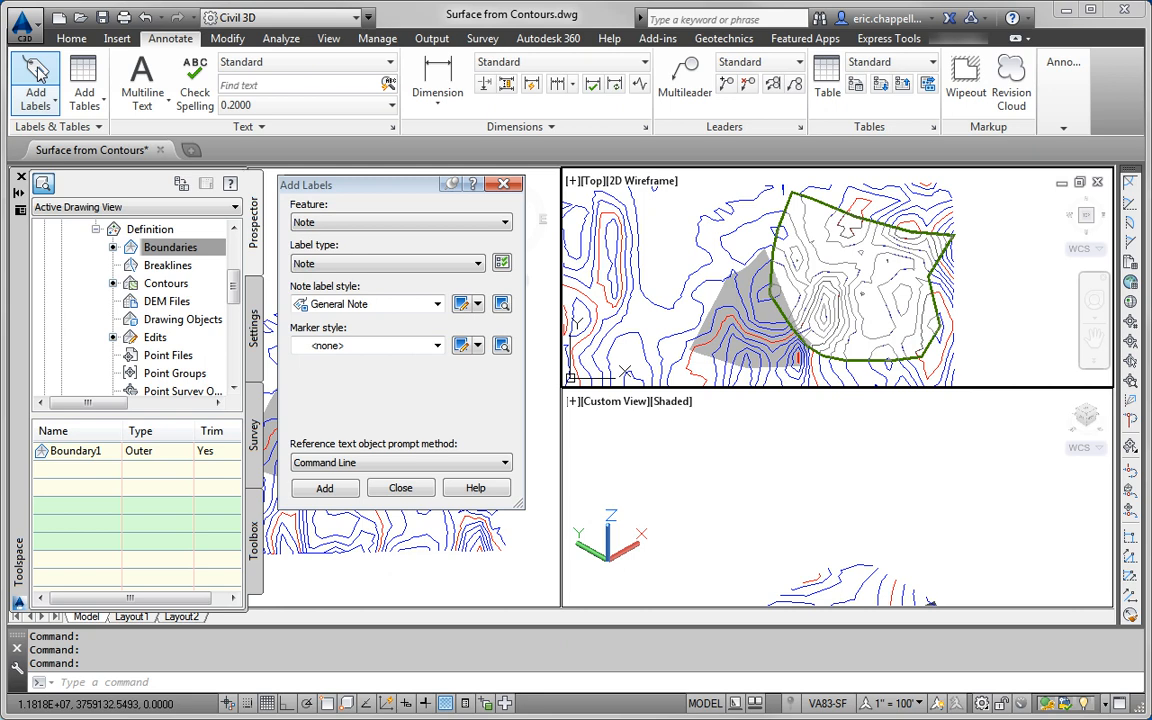
{"action": "left_click", "coordinate": [352, 221]}
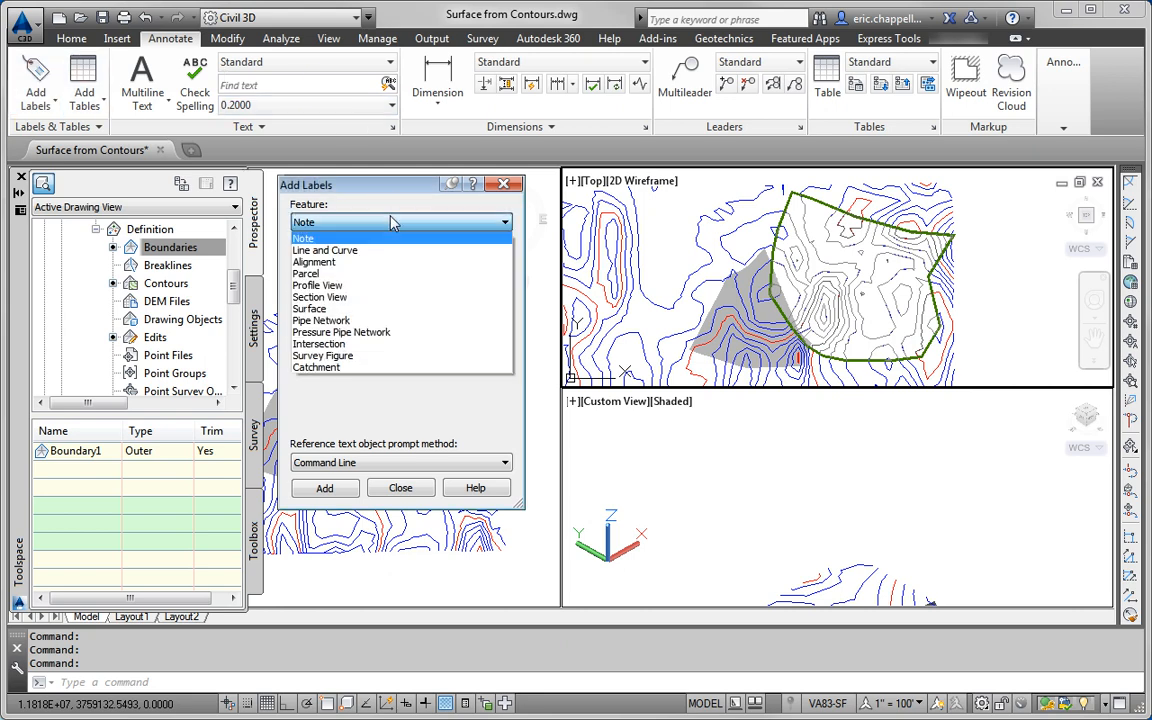
{"action": "left_click", "coordinate": [311, 310]}
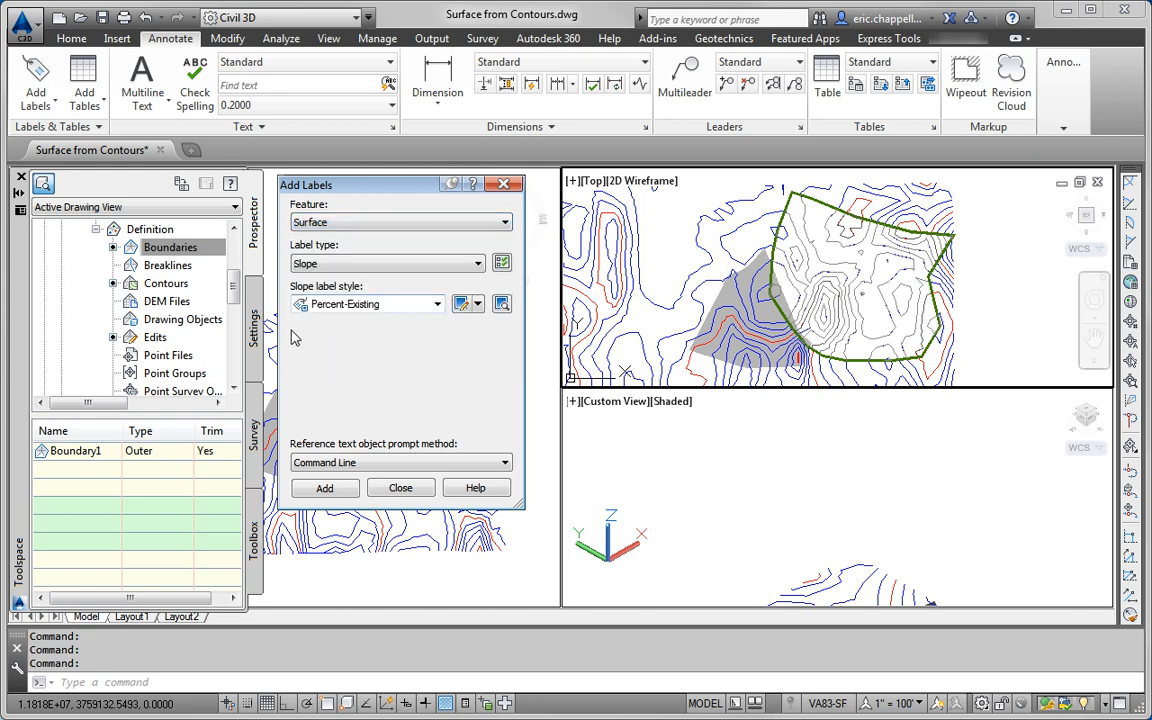
{"action": "left_click", "coordinate": [365, 266]}
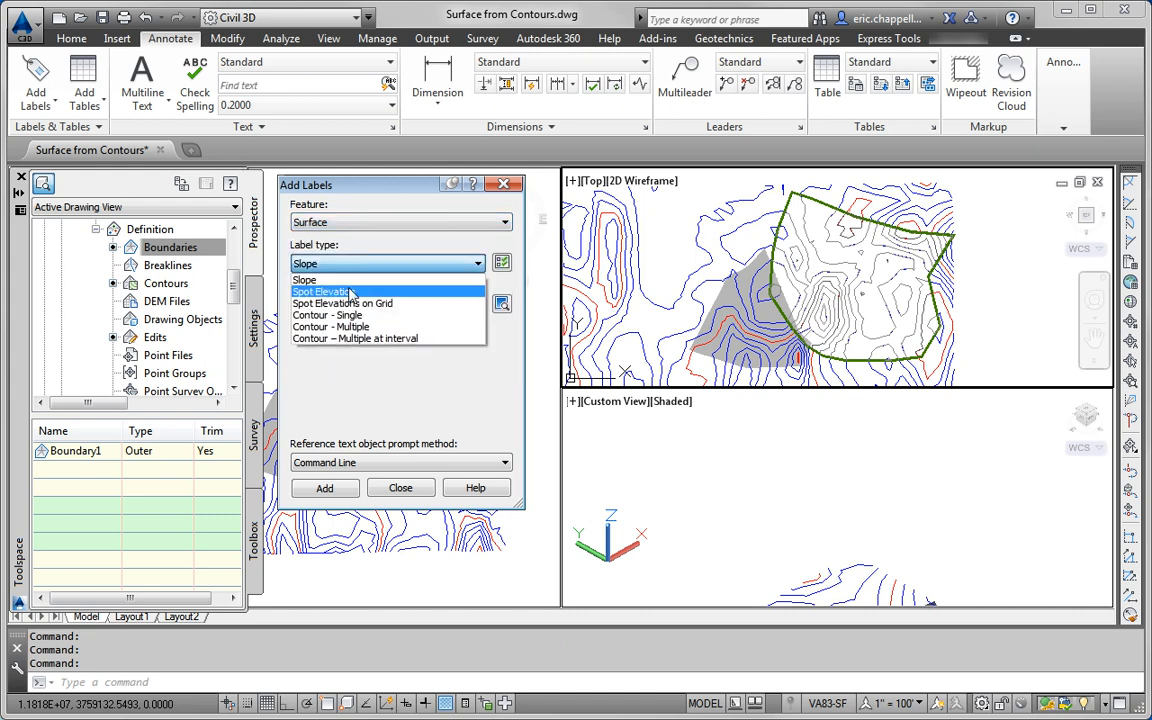
{"action": "left_click", "coordinate": [350, 292]}
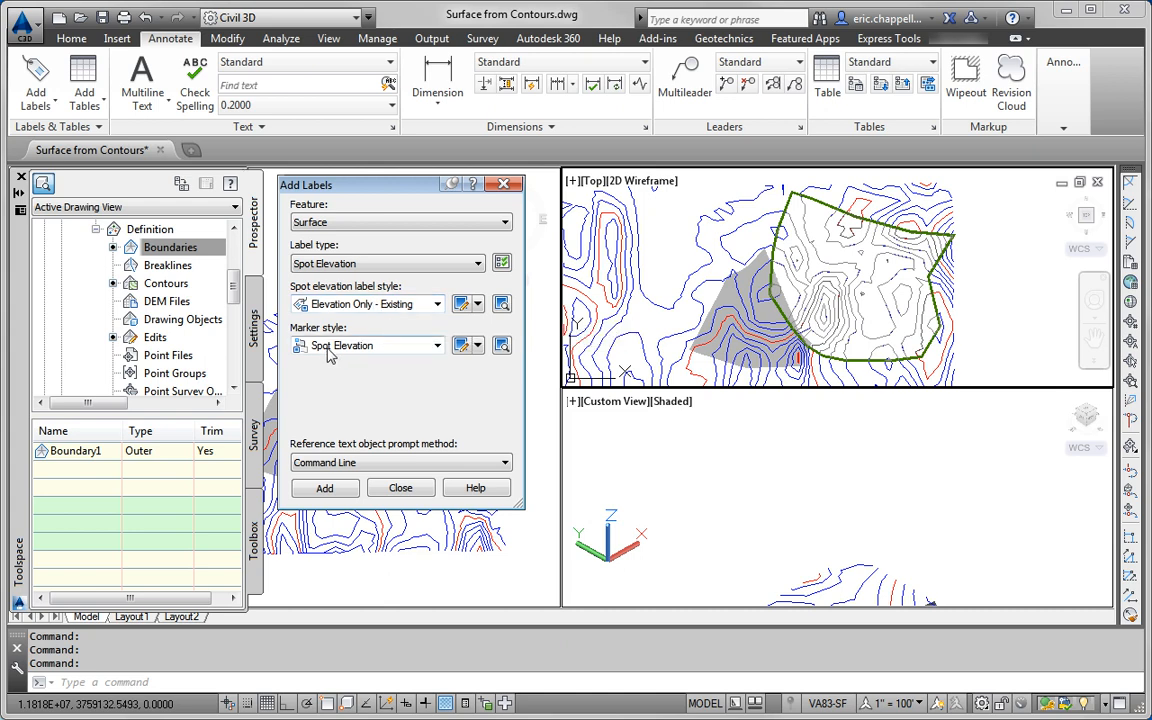
Place Elevation Only - Existing spot elevation labels inside the closed contours at the high and low areas of the EG From Contours surface
{"action": "left_click", "coordinate": [326, 489]}
{"action": "scroll", "coordinate": [822, 330], "scroll_direction": "up", "scroll_amount": 3}
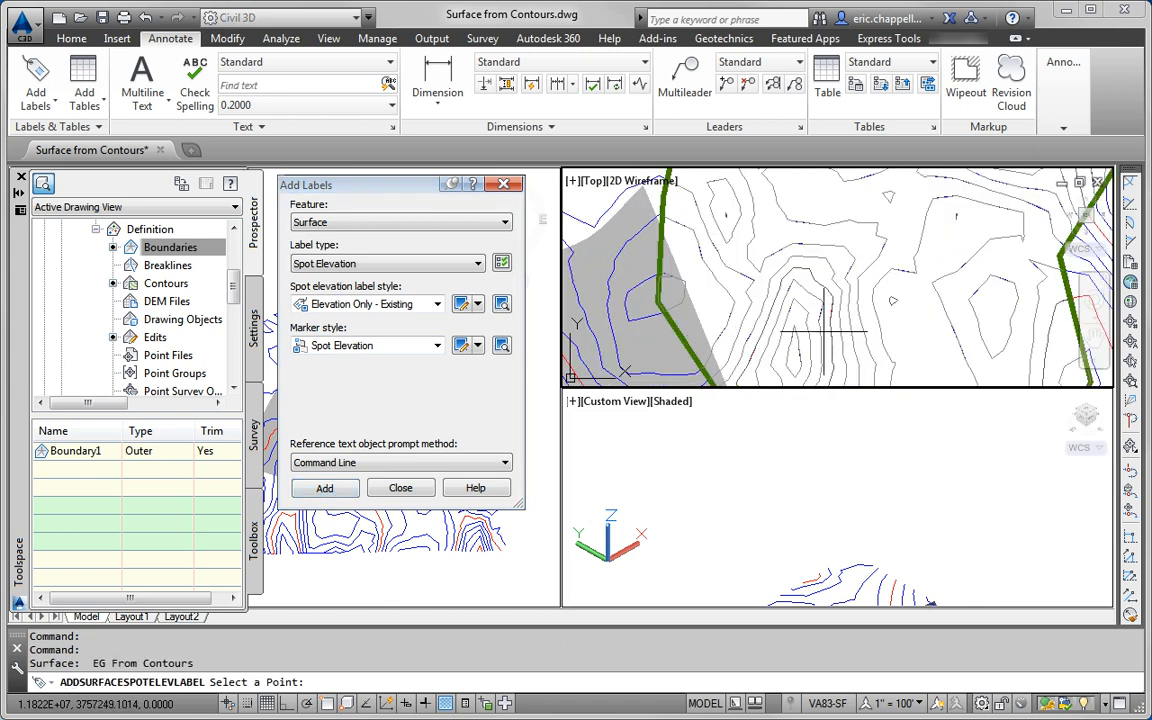
{"action": "scroll", "coordinate": [815, 325], "scroll_direction": "up", "scroll_amount": 2}
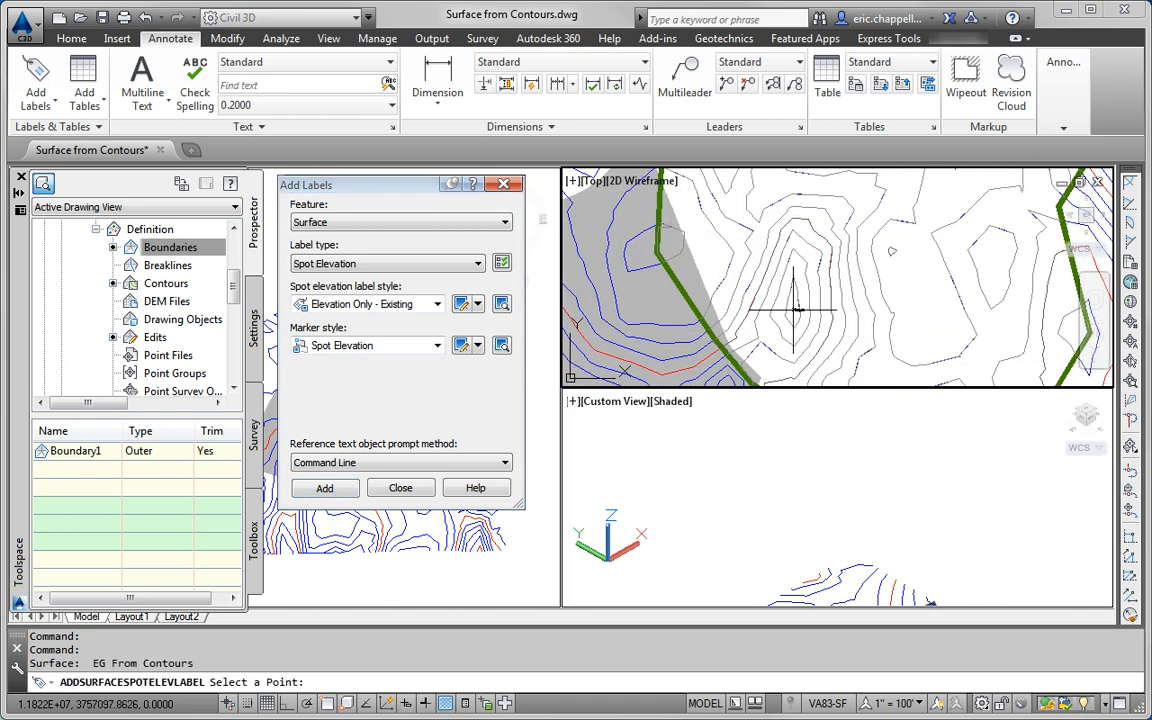
{"action": "scroll", "coordinate": [790, 318], "scroll_direction": "up", "scroll_amount": 3}
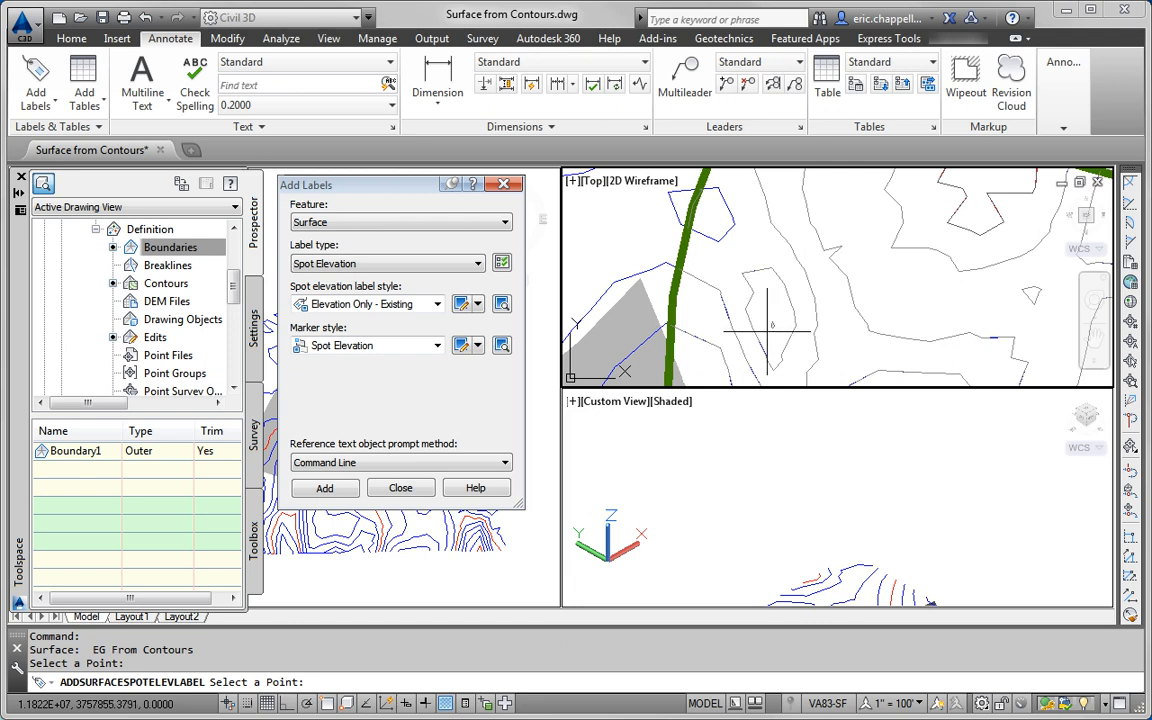
{"action": "left_click", "coordinate": [763, 316]}
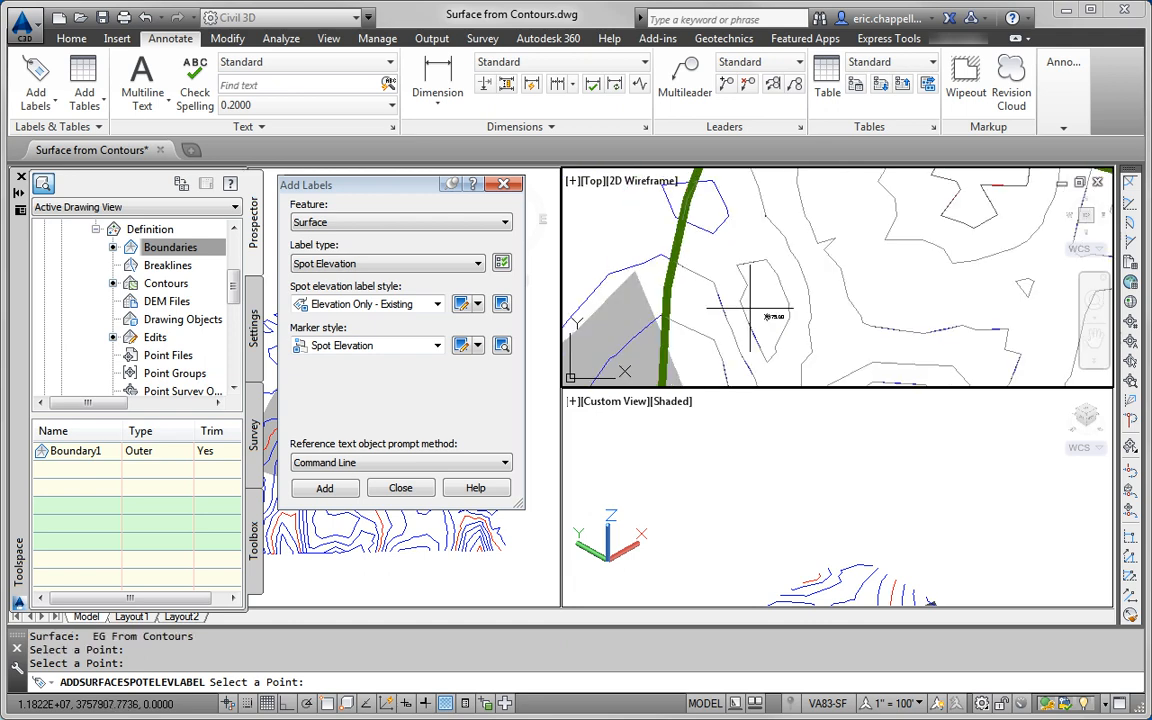
{"action": "scroll", "coordinate": [750, 309], "scroll_direction": "down", "scroll_amount": 4}
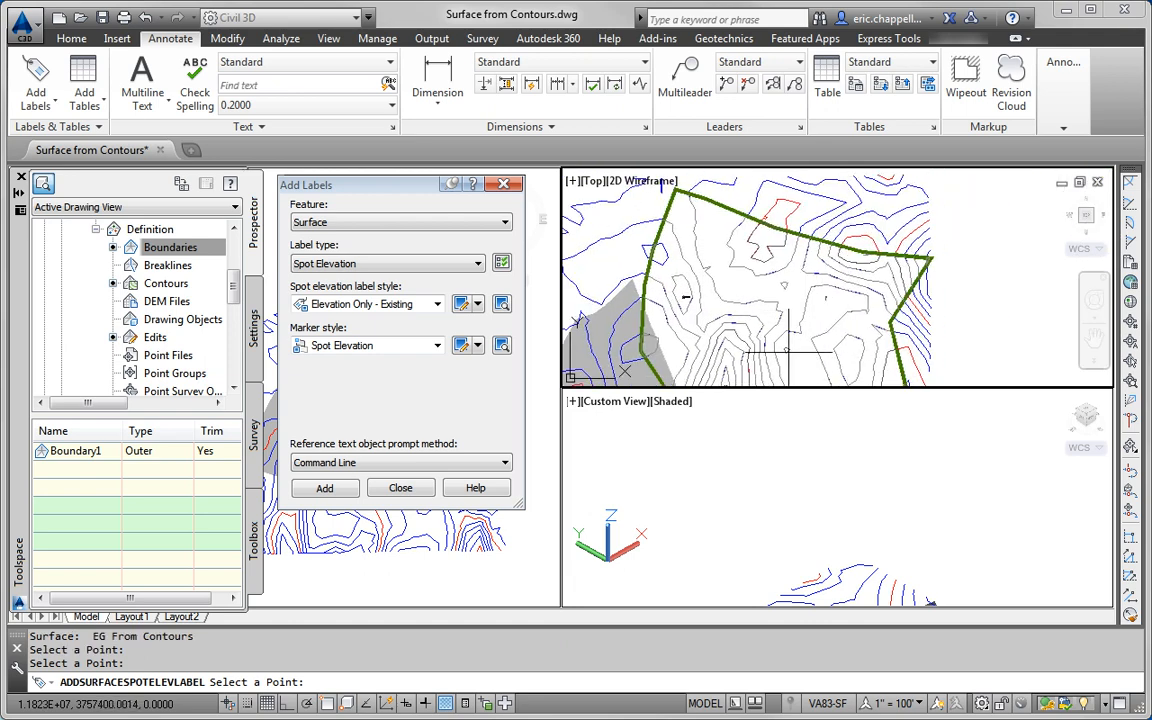
{"action": "left_click", "coordinate": [787, 351]}
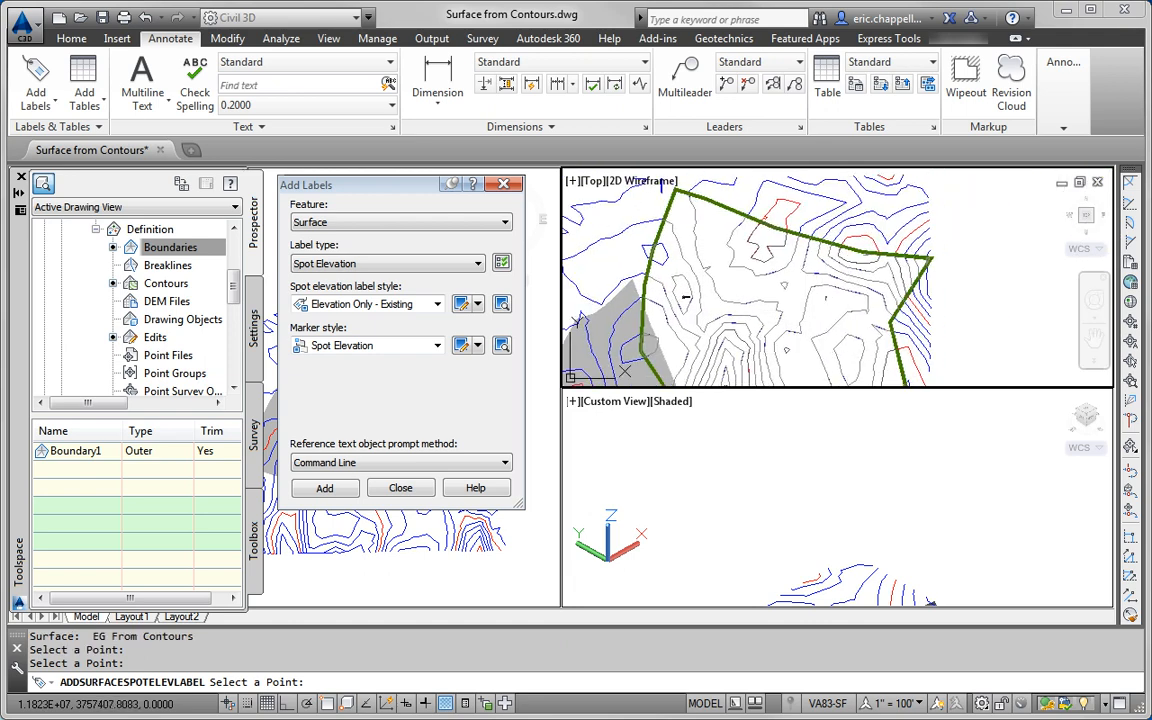
{"action": "middle_click_drag", "start_coordinate": [822, 336], "coordinate": [789, 303]}
{"action": "left_click", "coordinate": [783, 304]}
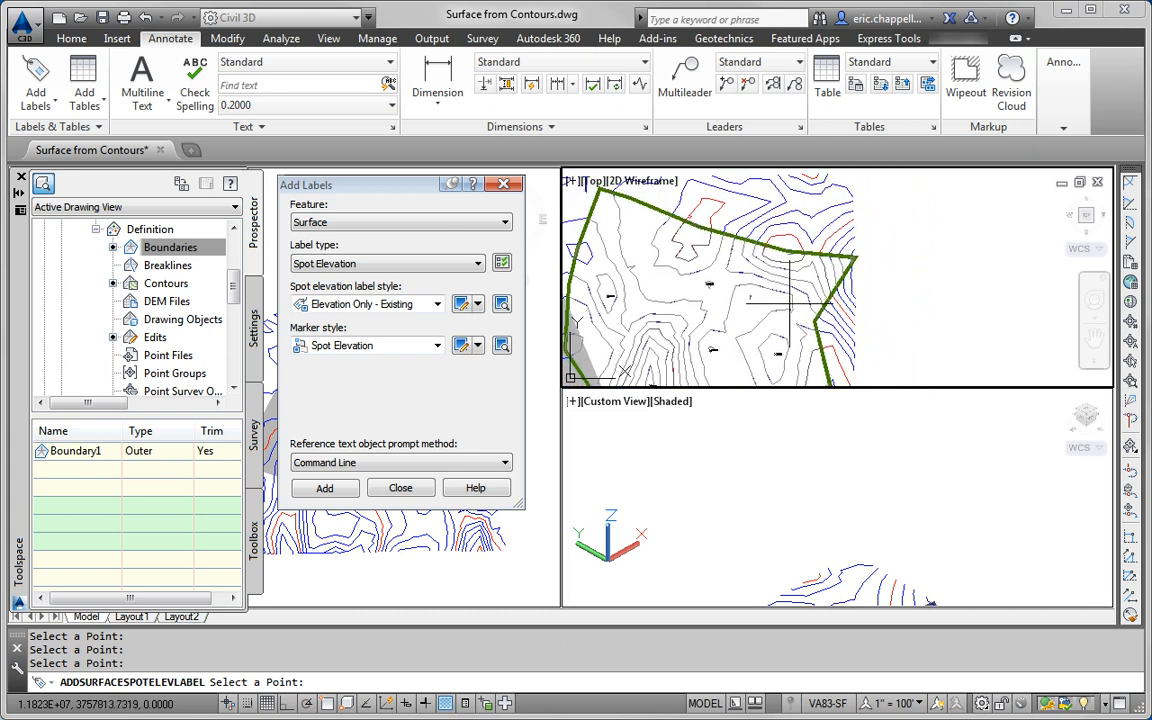
{"action": "left_click", "coordinate": [785, 254]}
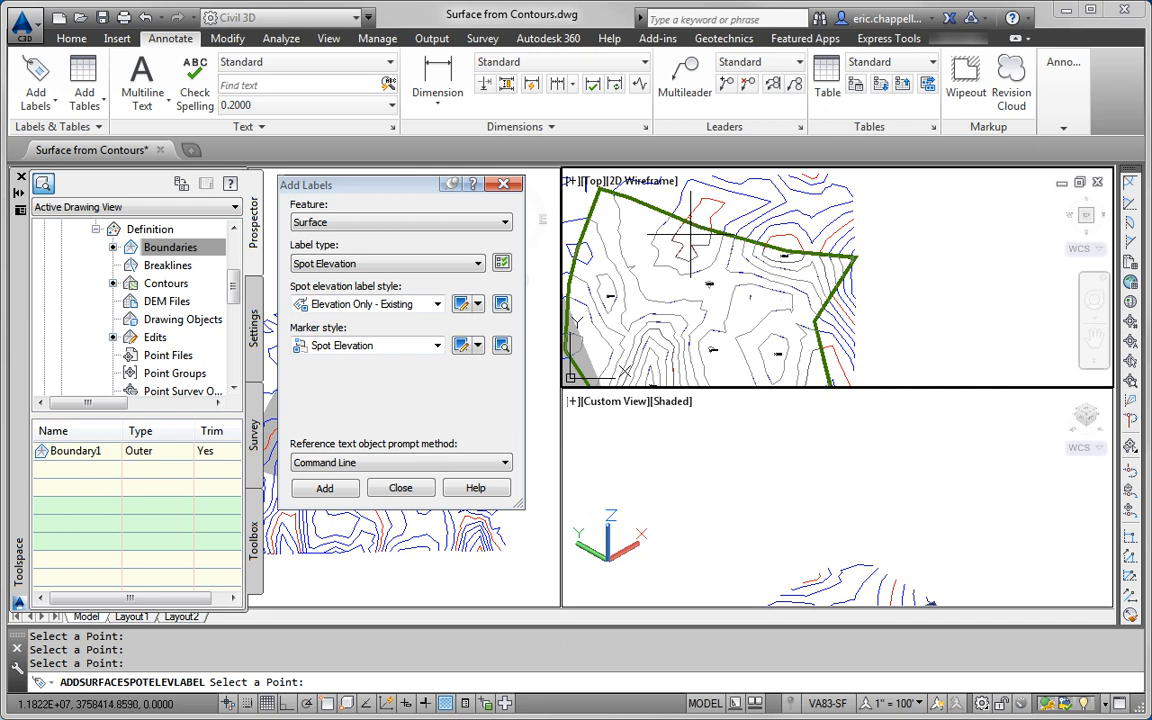
{"action": "middle_click_drag", "start_coordinate": [631, 297], "coordinate": [657, 224]}
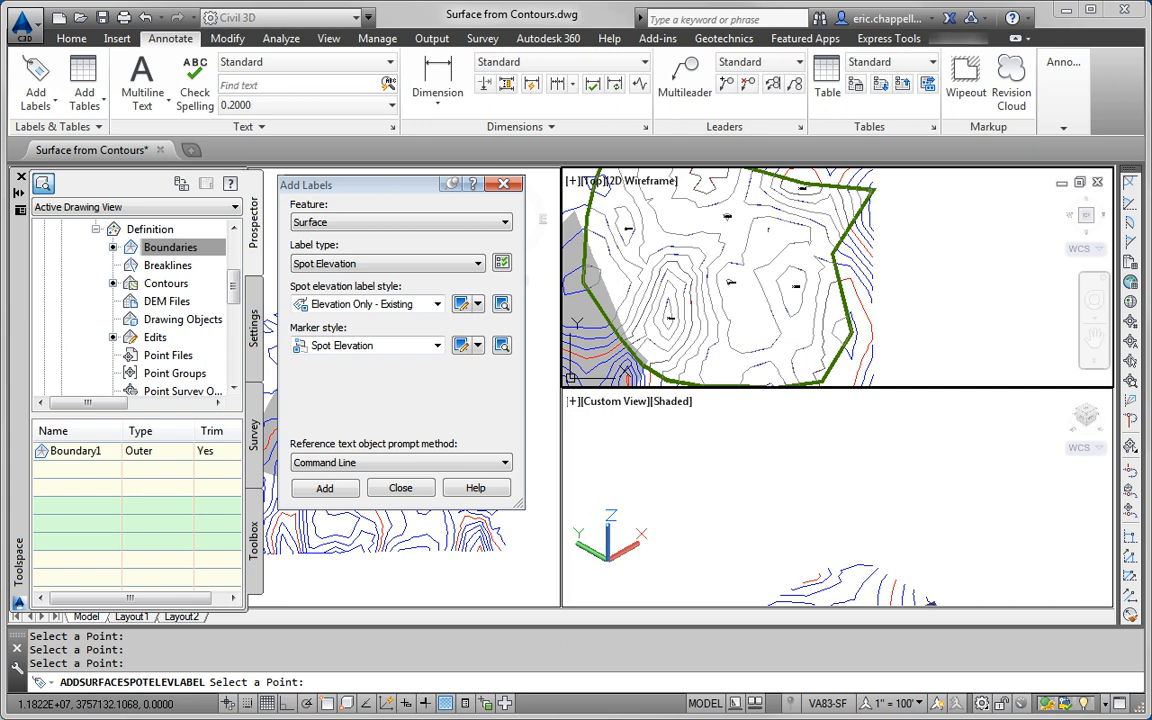
Set the surface label type to Slope with the Percent-Existing style and start adding labels with the One-point option
{"action": "left_click", "coordinate": [366, 263]}
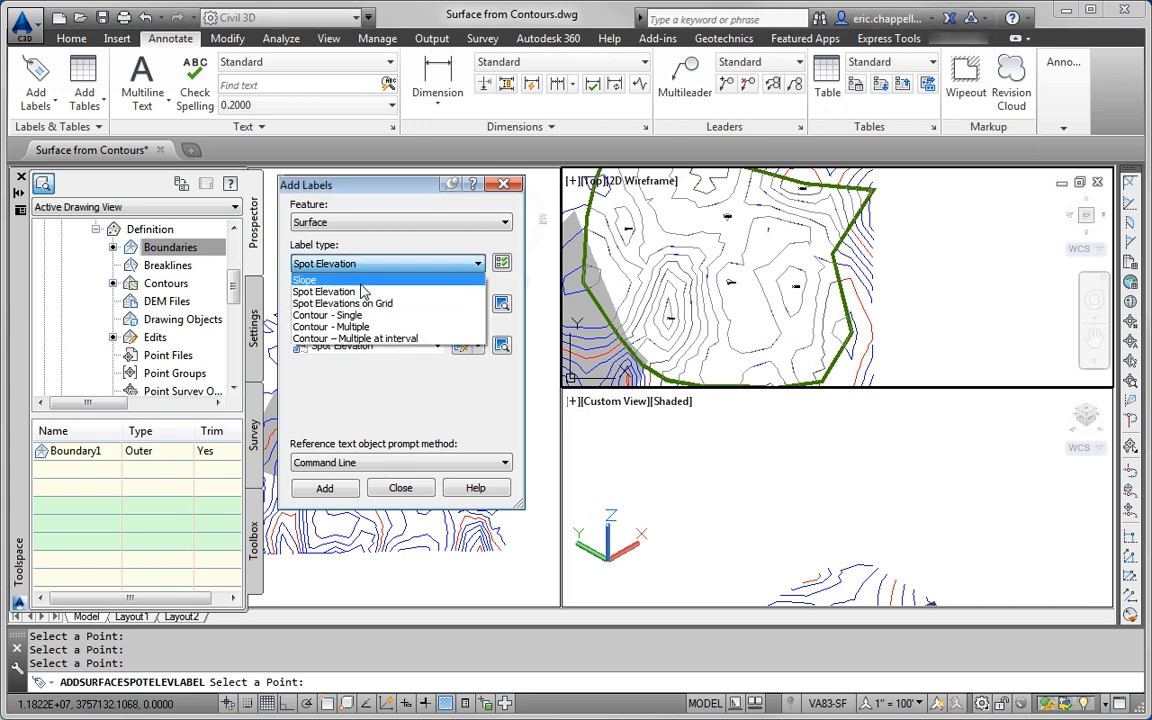
{"action": "left_click", "coordinate": [363, 280]}
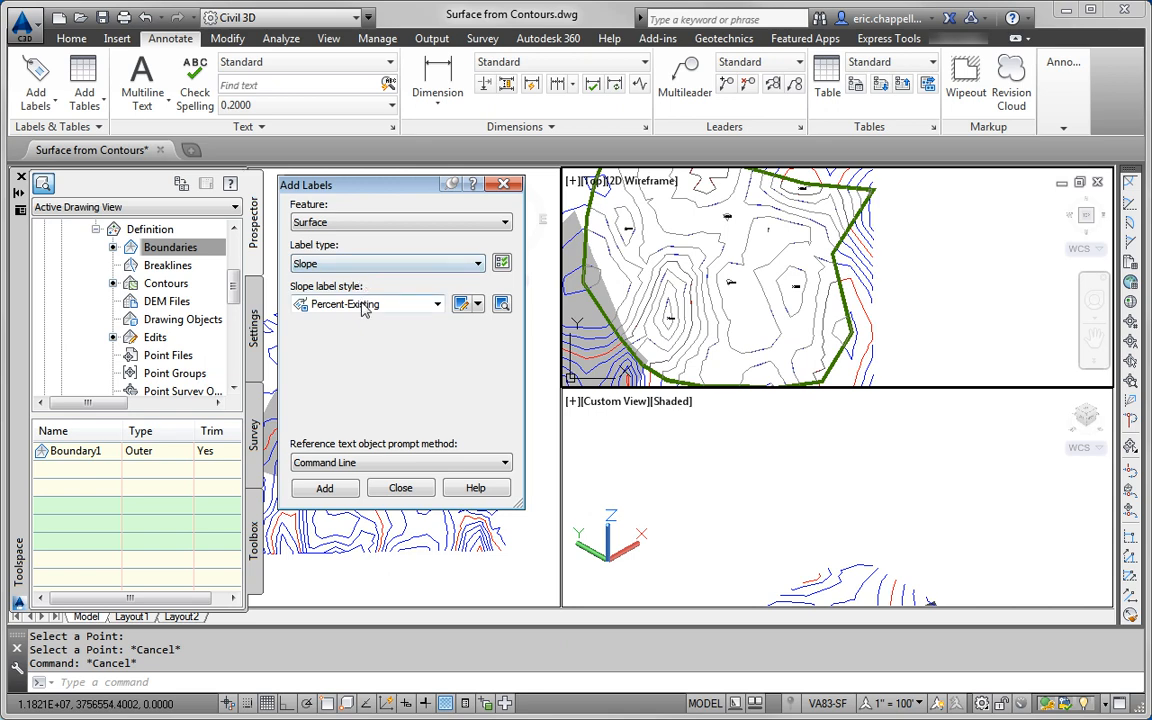
{"action": "left_click", "coordinate": [365, 310]}
{"action": "left_click", "coordinate": [365, 310]}
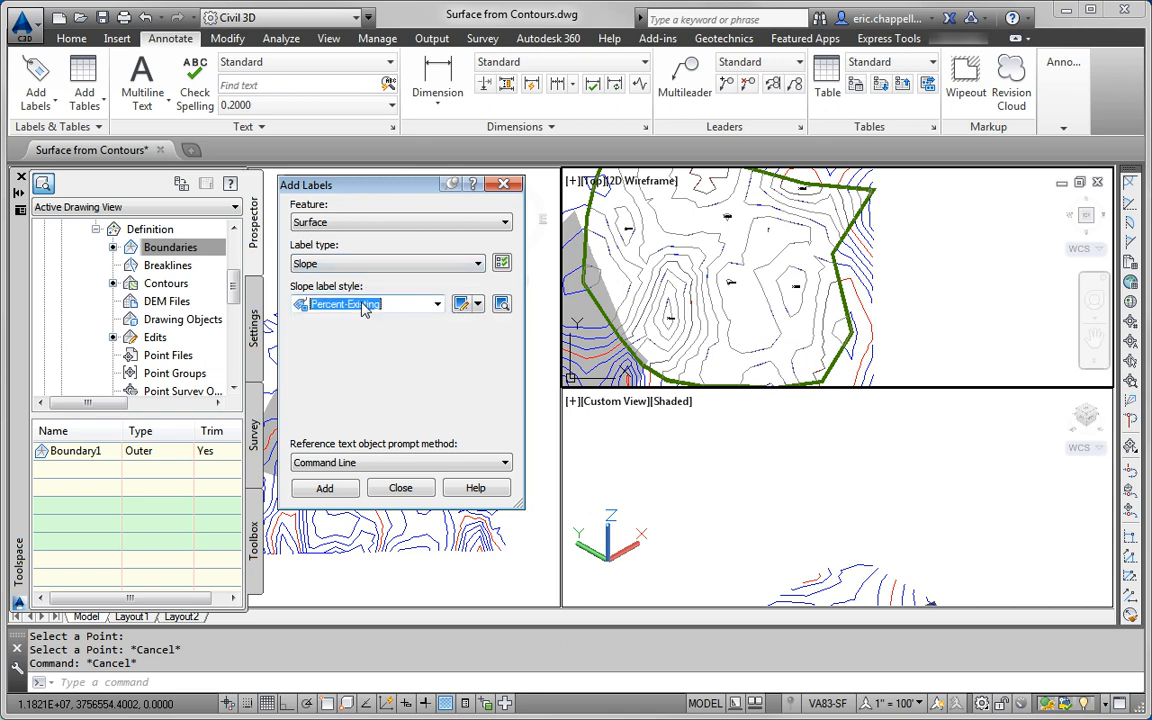
{"action": "left_click", "coordinate": [346, 495]}
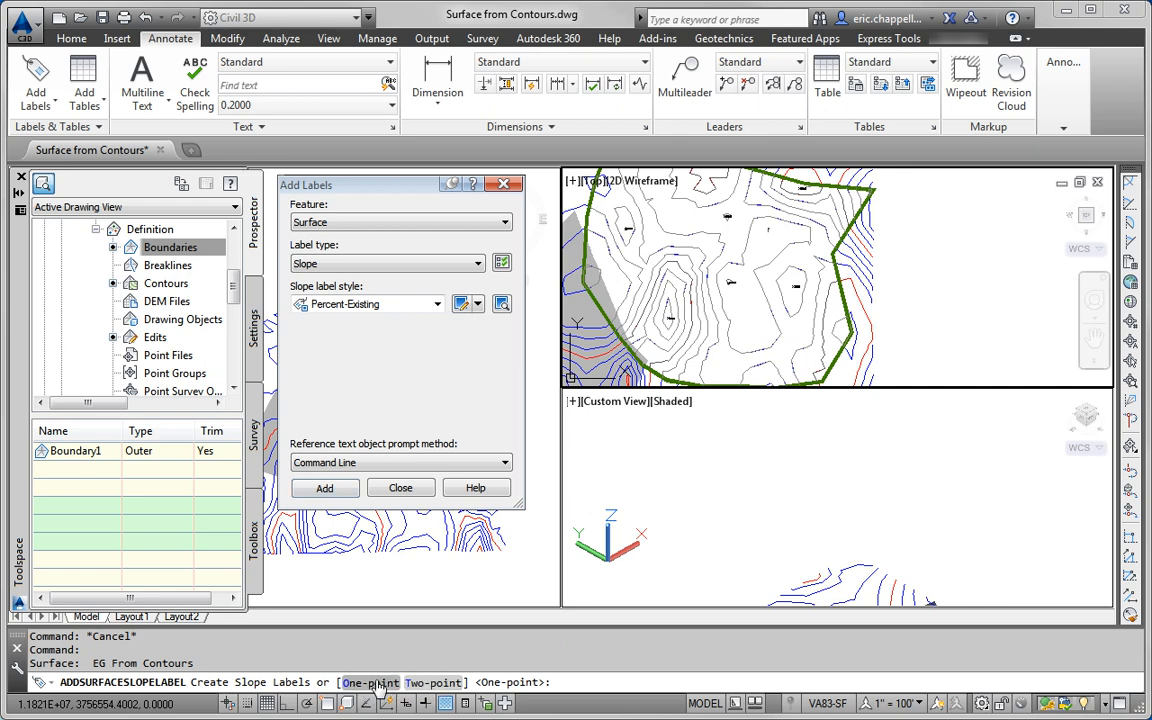
{"action": "left_click", "coordinate": [376, 683]}
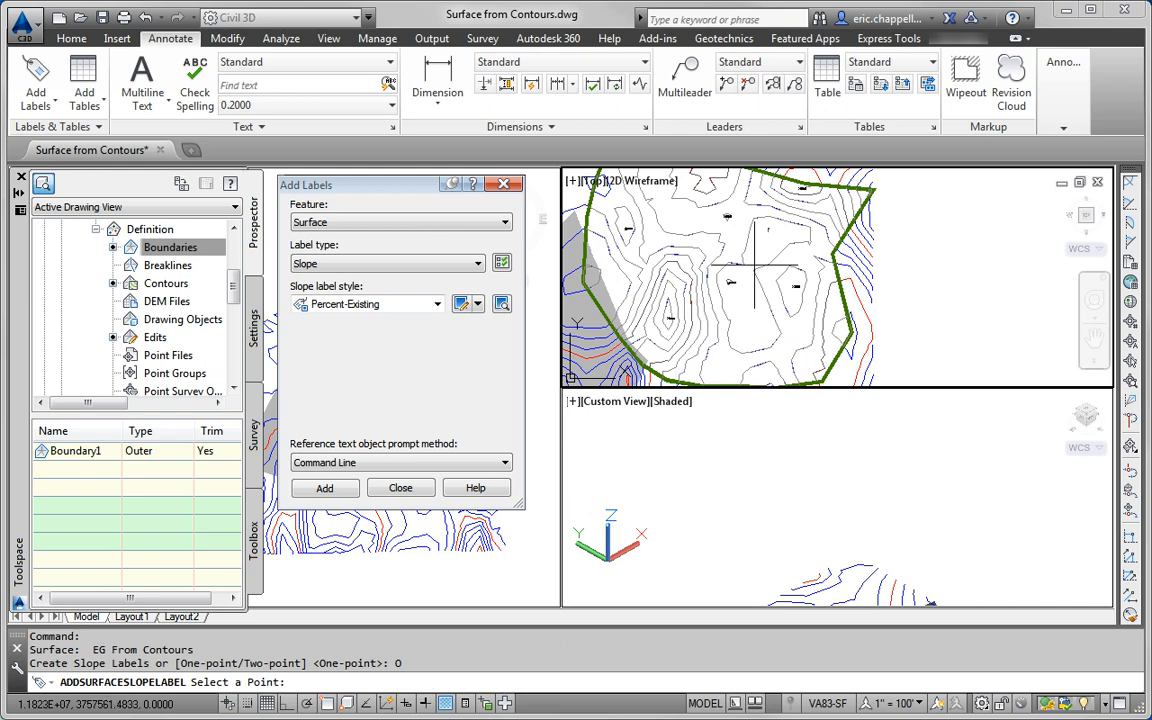
Place one-point slope labels at several spots between the contours inside the boundary, including around the closed low area
{"action": "scroll", "coordinate": [697, 281], "scroll_direction": "up", "scroll_amount": 6}
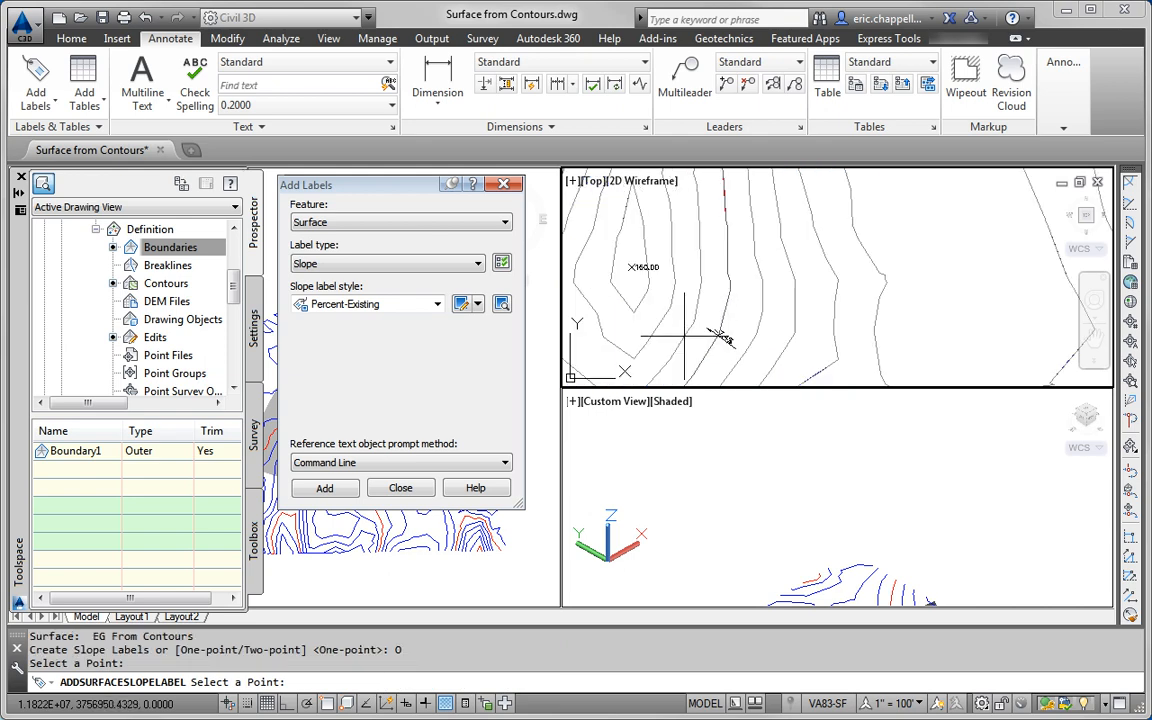
{"action": "scroll", "coordinate": [700, 300], "scroll_direction": "down", "scroll_amount": 6}
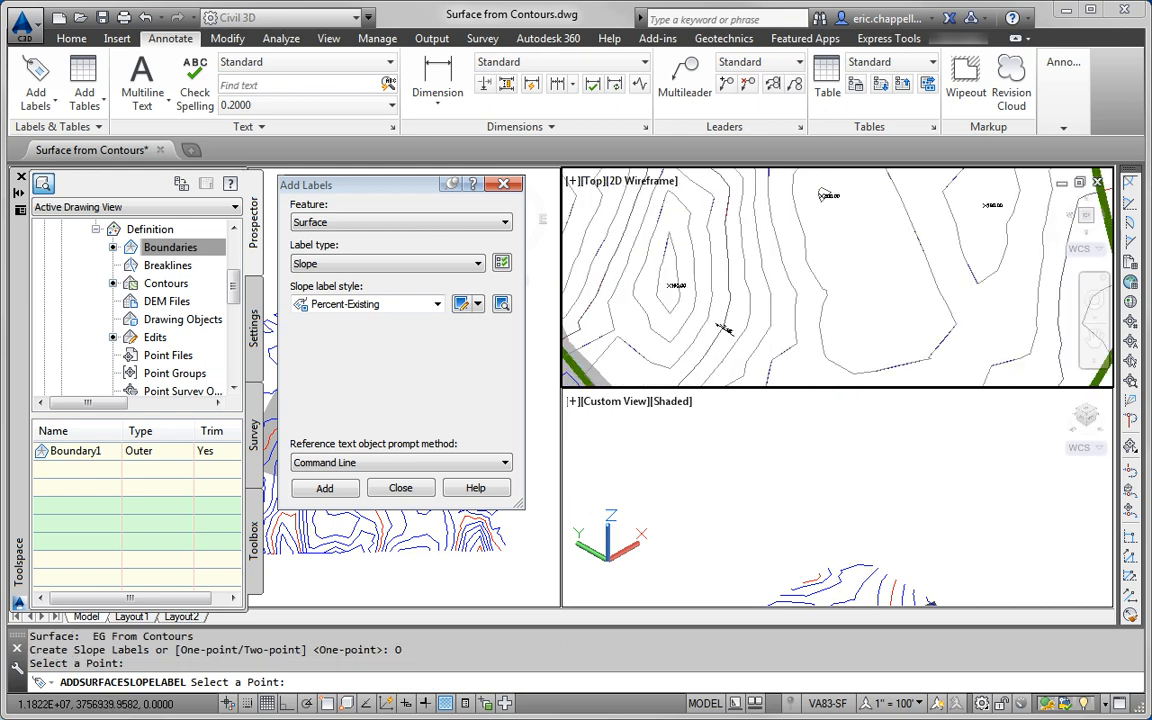
{"action": "middle_click_drag", "start_coordinate": [737, 289], "coordinate": [743, 360]}
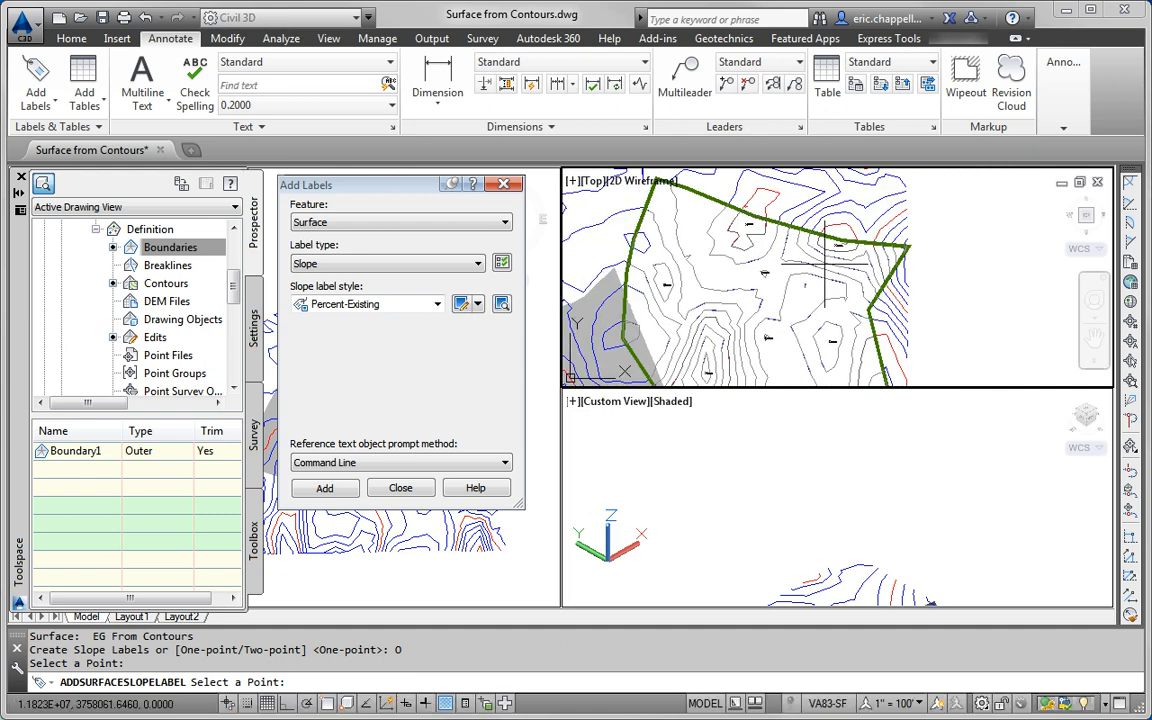
{"action": "left_click", "coordinate": [828, 262]}
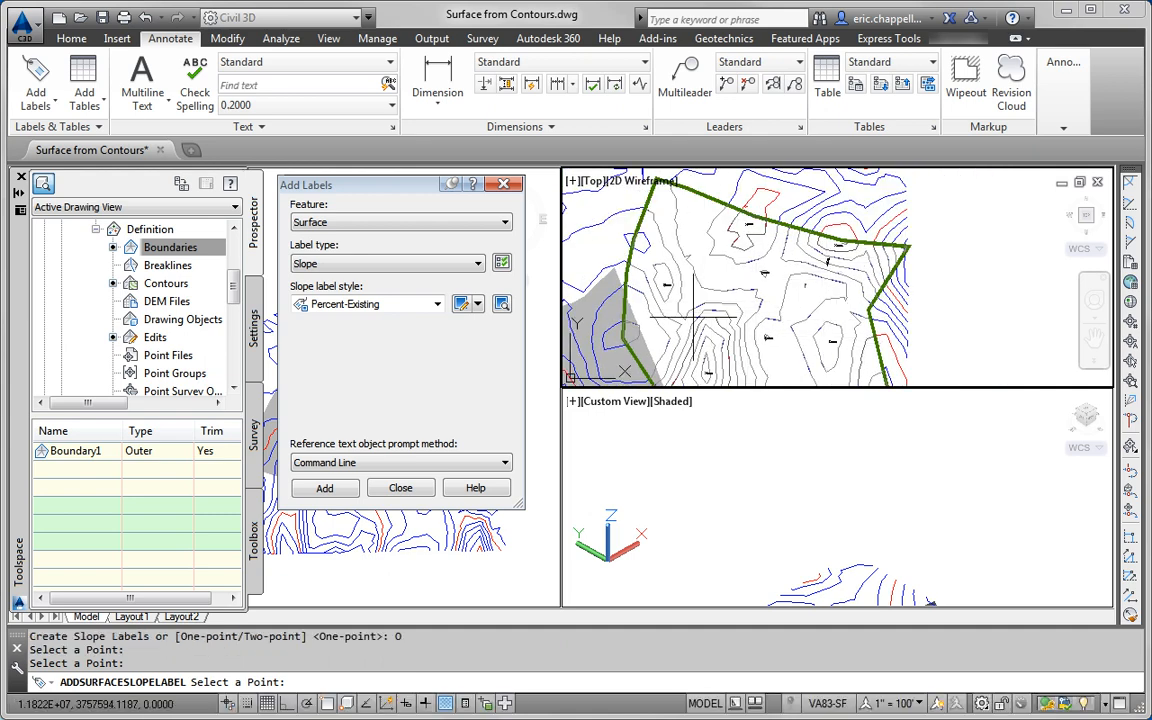
{"action": "left_click", "coordinate": [707, 231]}
{"action": "middle_click_drag", "start_coordinate": [767, 319], "coordinate": [719, 221]}
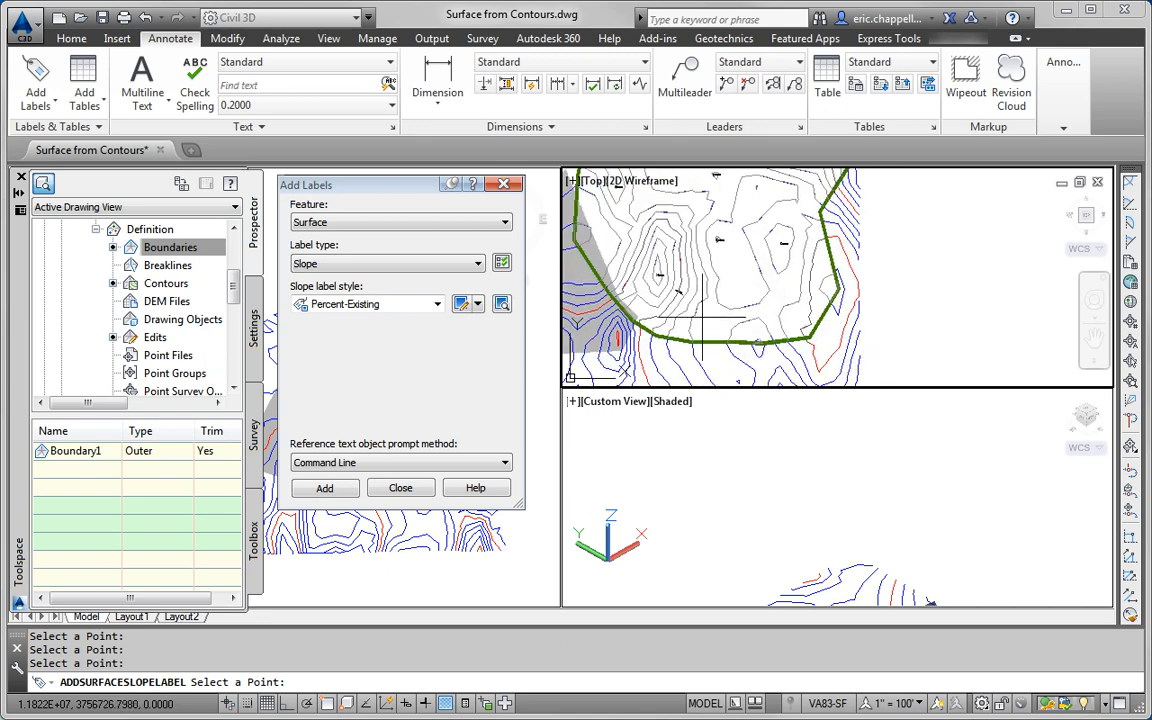
{"action": "left_click", "coordinate": [656, 305]}
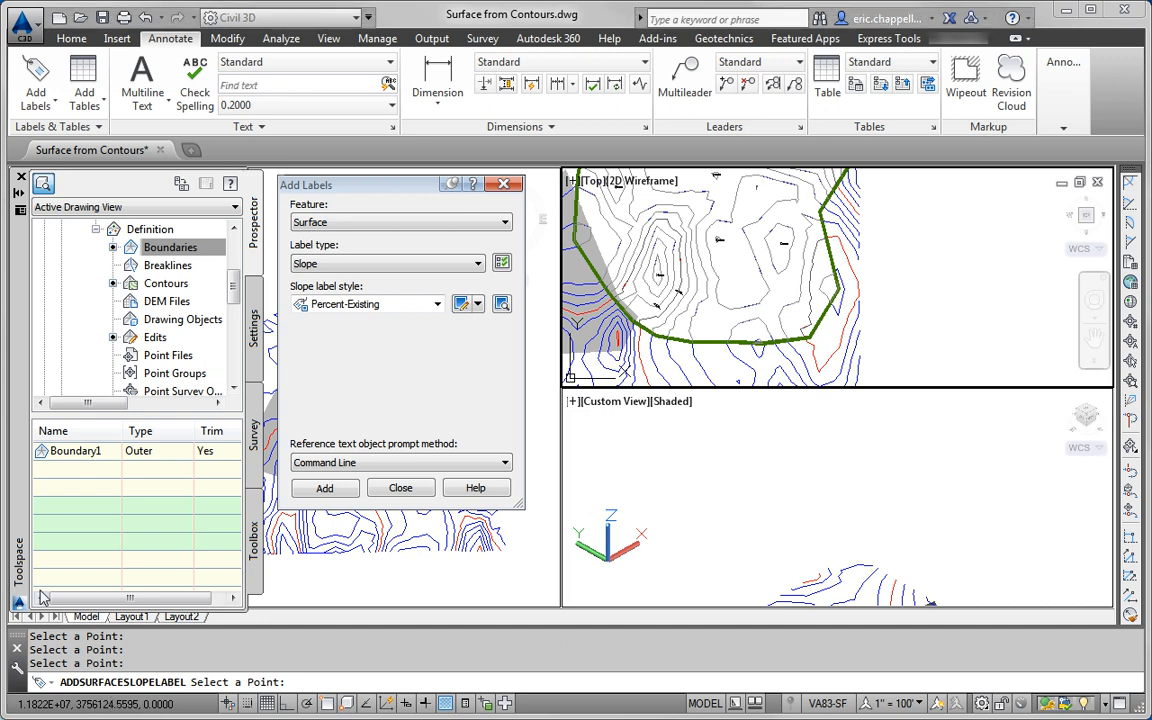
Add a Two-point slope label running downhill across the contours east of the 160.00 spot elevation
{"action": "left_click", "coordinate": [325, 488]}
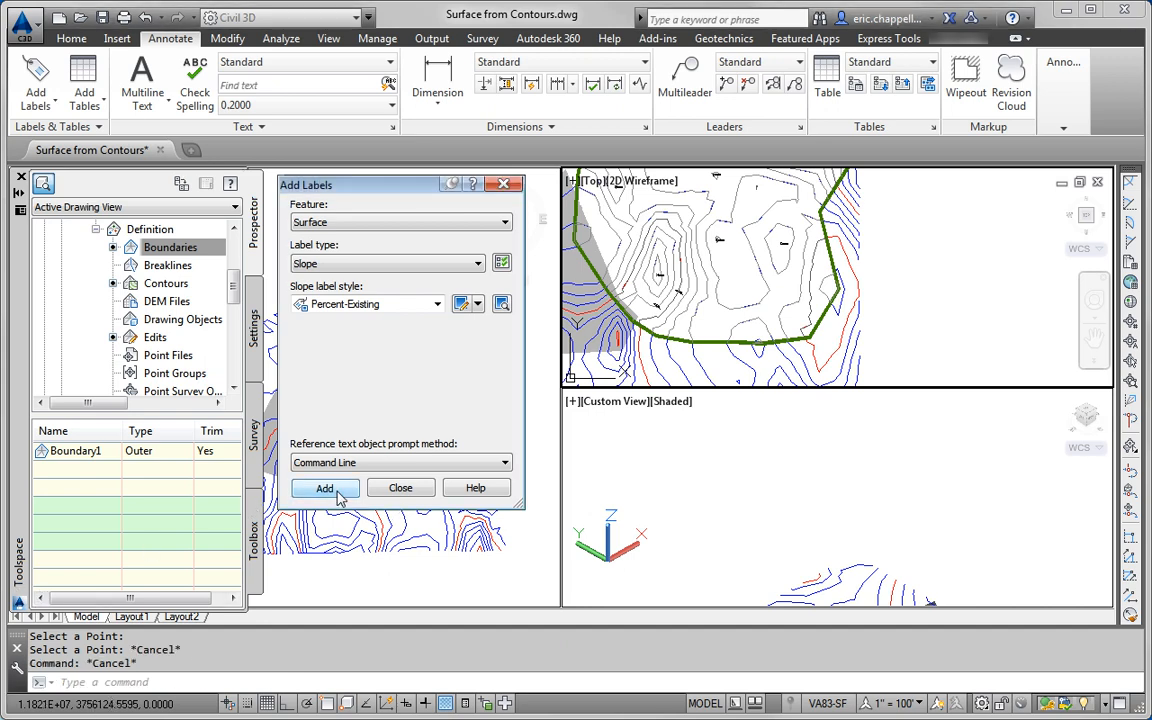
{"action": "left_click", "coordinate": [433, 683]}
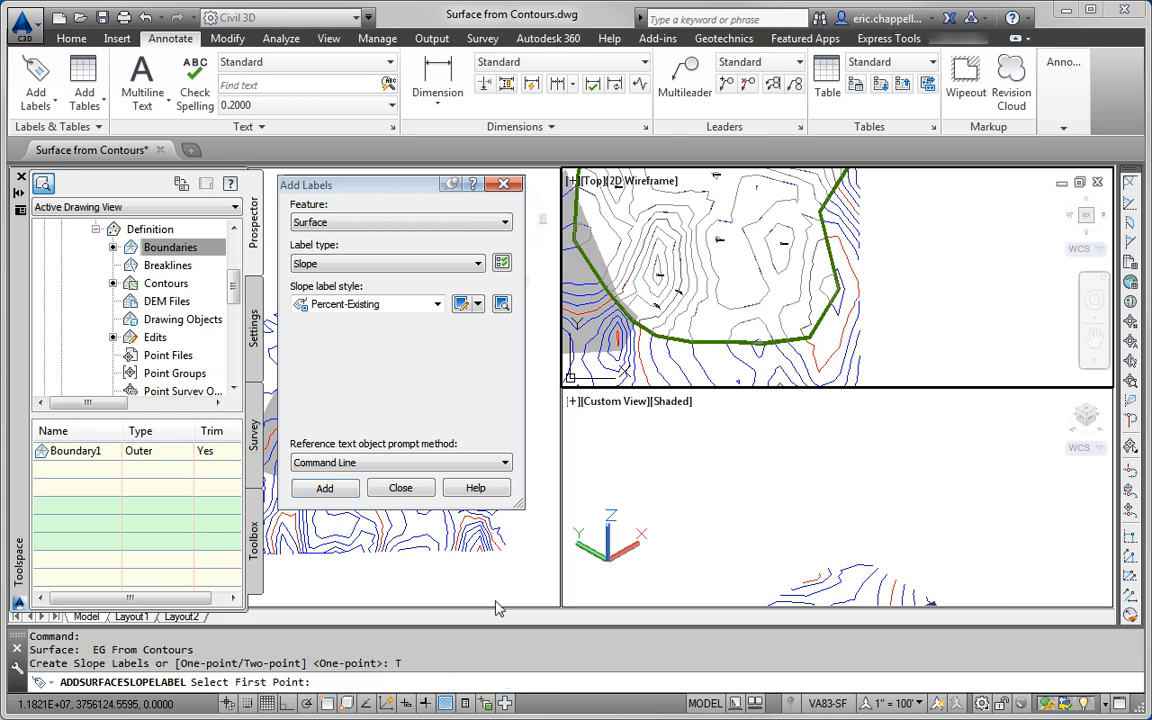
{"action": "scroll", "coordinate": [720, 260], "scroll_direction": "up", "scroll_amount": 5}
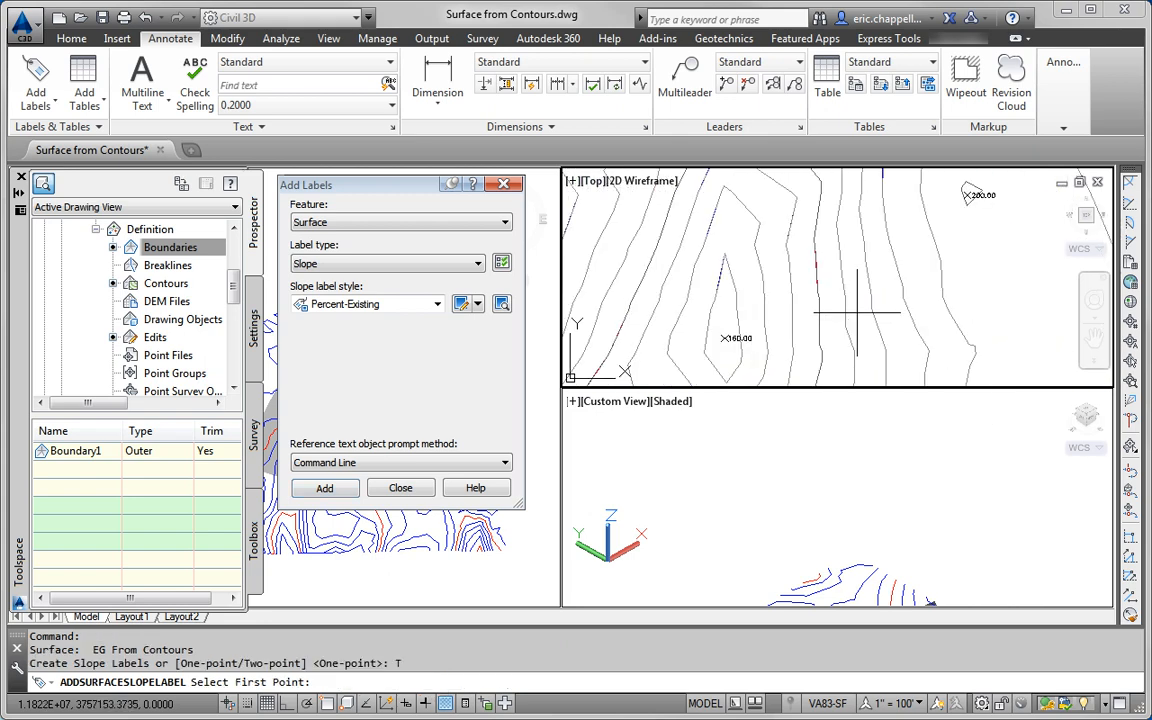
{"action": "left_click", "coordinate": [857, 312]}
{"action": "left_click", "coordinate": [811, 292]}
{"action": "scroll", "coordinate": [836, 320], "scroll_direction": "up", "scroll_amount": 3}
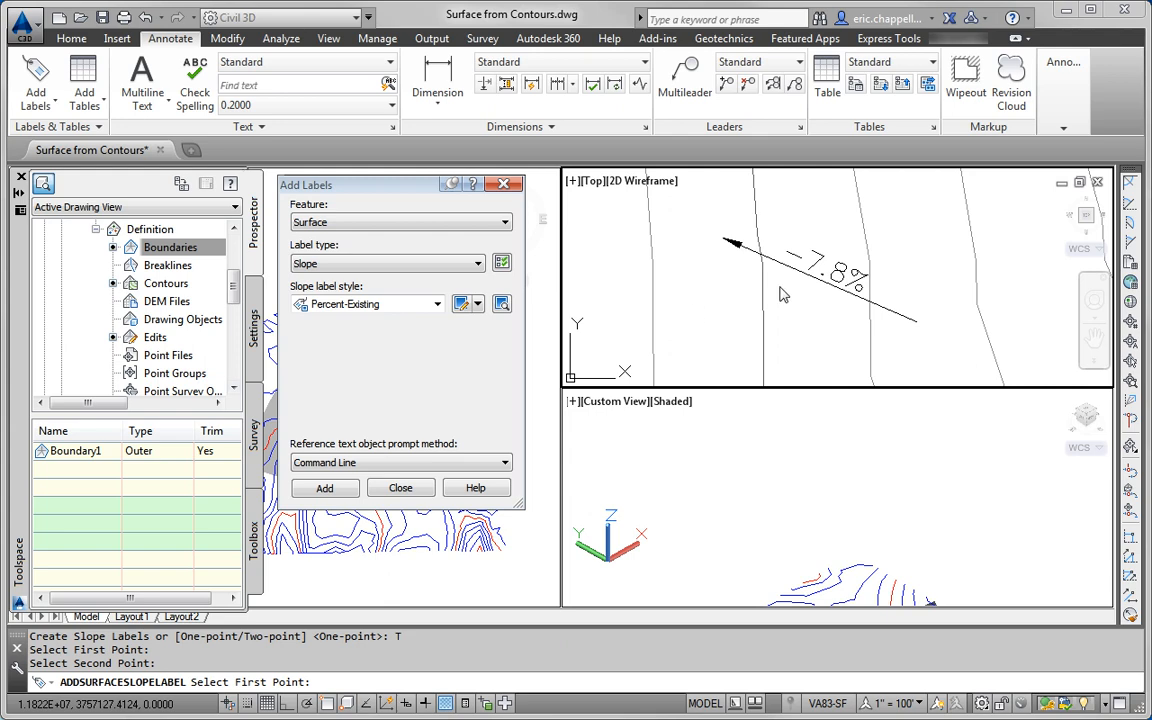
{"action": "scroll", "coordinate": [783, 294], "scroll_direction": "down", "scroll_amount": 5}
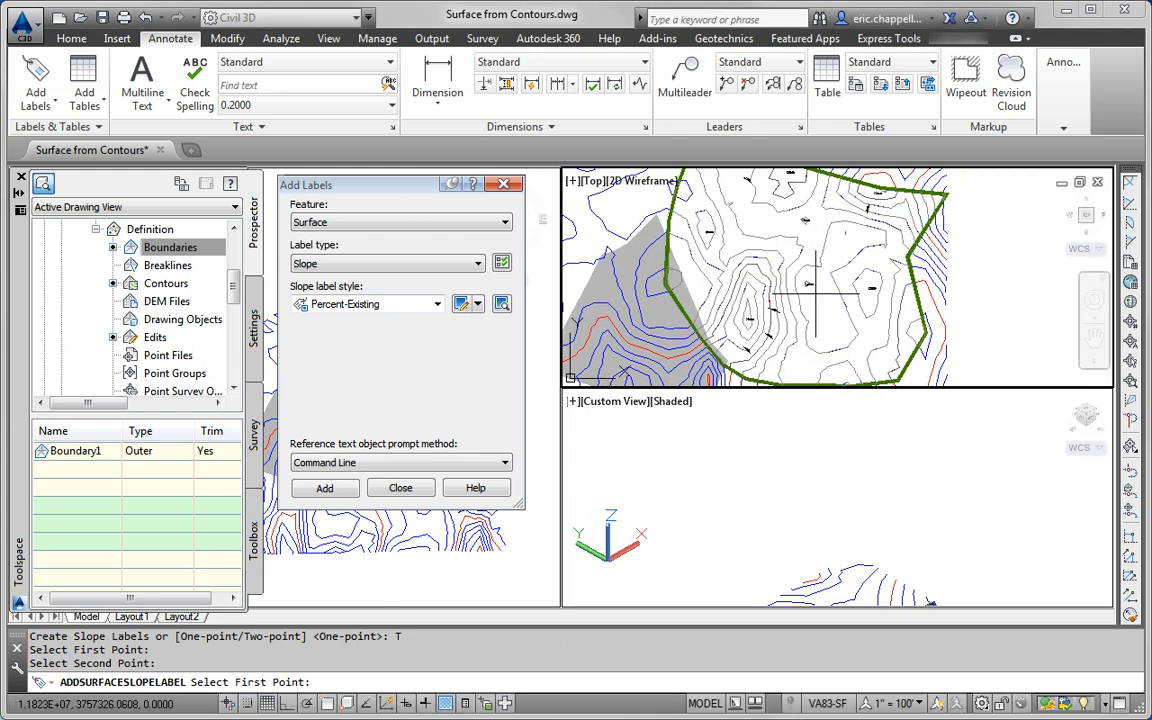
Add Contour - Multiple labels with the Existing Major and Minor Labels styles along a line crossing the contours west of the 160.00 spot elevation
{"action": "left_click", "coordinate": [348, 262]}
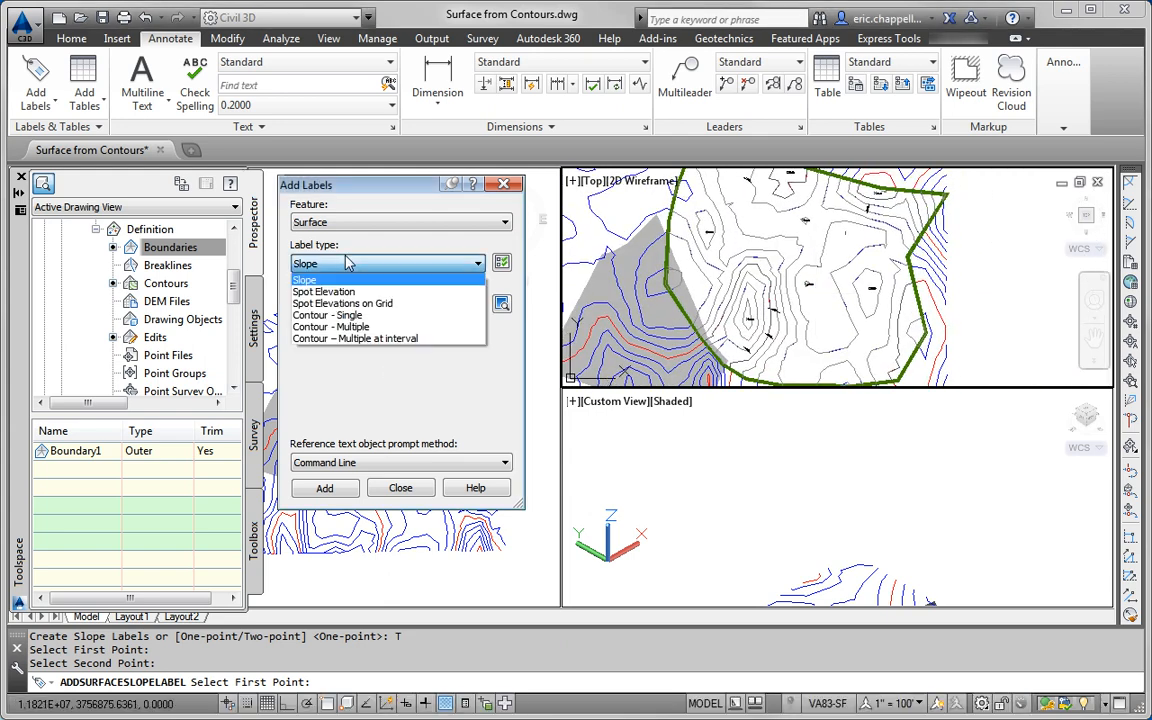
{"action": "left_click", "coordinate": [338, 327]}
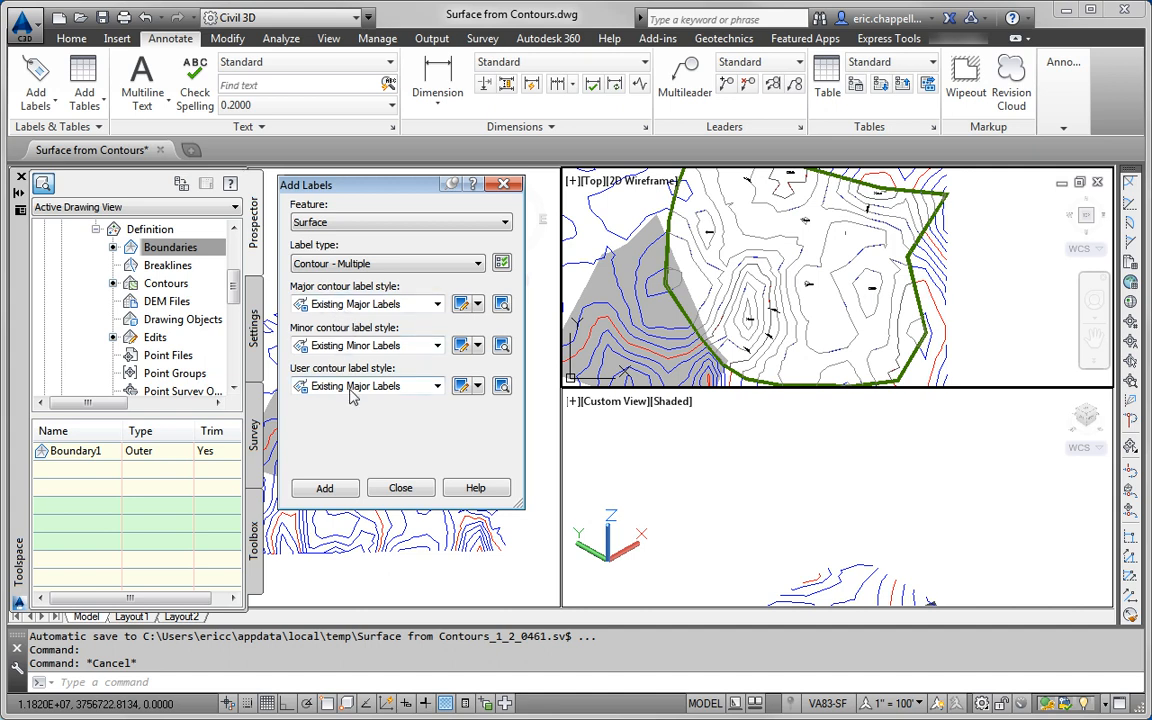
{"action": "left_click", "coordinate": [325, 489]}
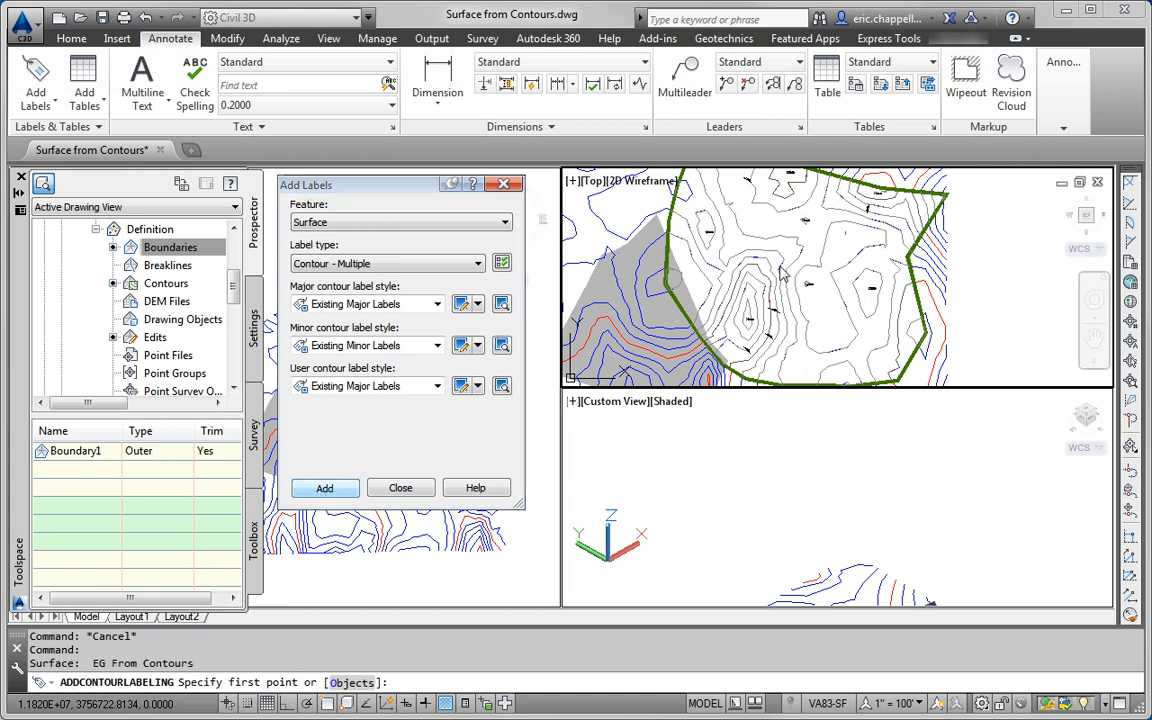
{"action": "middle_click_drag", "start_coordinate": [700, 285], "coordinate": [887, 352]}
{"action": "scroll", "coordinate": [810, 320], "scroll_direction": "up", "scroll_amount": 4}
{"action": "left_click", "coordinate": [887, 352]}
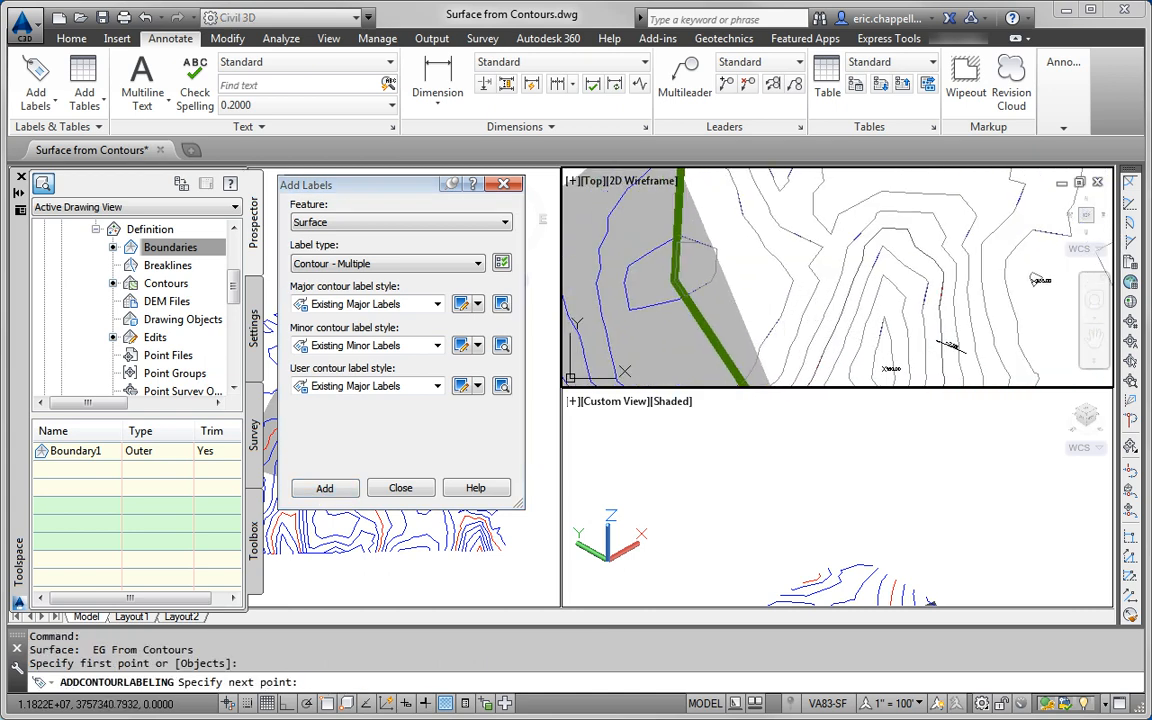
{"action": "left_click", "coordinate": [775, 300]}
{"action": "scroll", "coordinate": [795, 320], "scroll_direction": "up", "scroll_amount": 4}
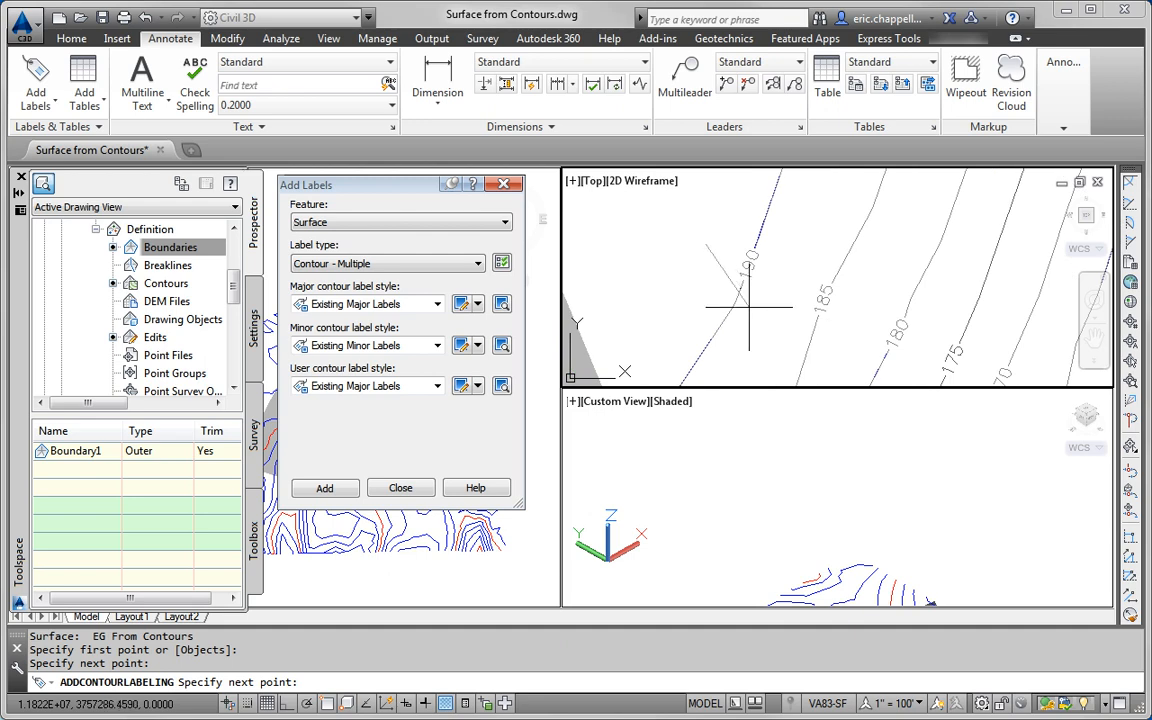
{"action": "key", "text": "Escape"}
{"action": "scroll", "coordinate": [668, 345], "scroll_direction": "down", "scroll_amount": 6}
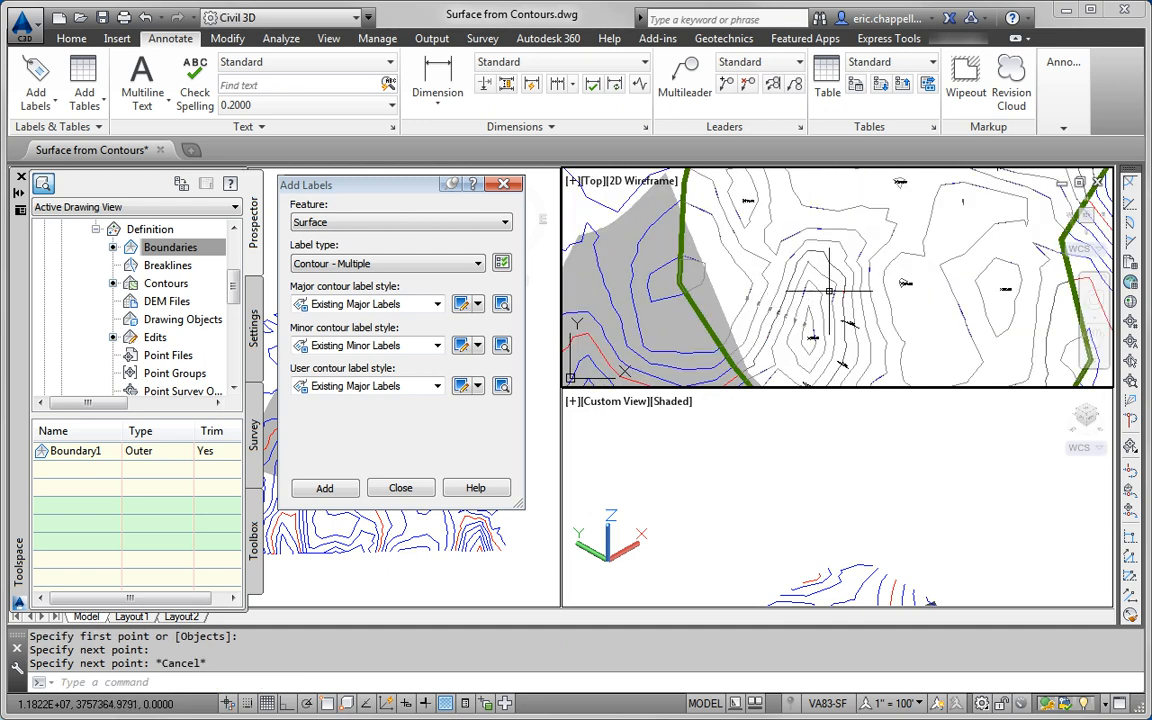
Label more contours along a multi-segment line running from the 160.00 low area east and north across the surface
{"action": "middle_click_drag", "start_coordinate": [871, 334], "coordinate": [839, 230]}
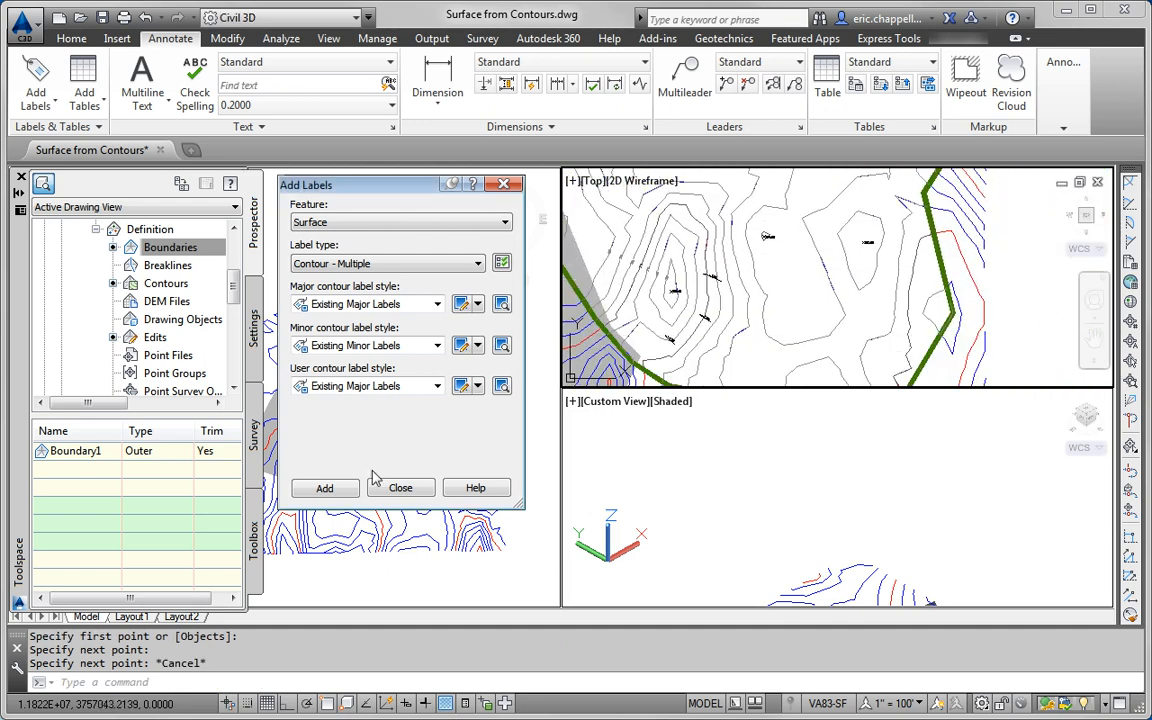
{"action": "left_click", "coordinate": [325, 488]}
{"action": "left_click", "coordinate": [665, 330]}
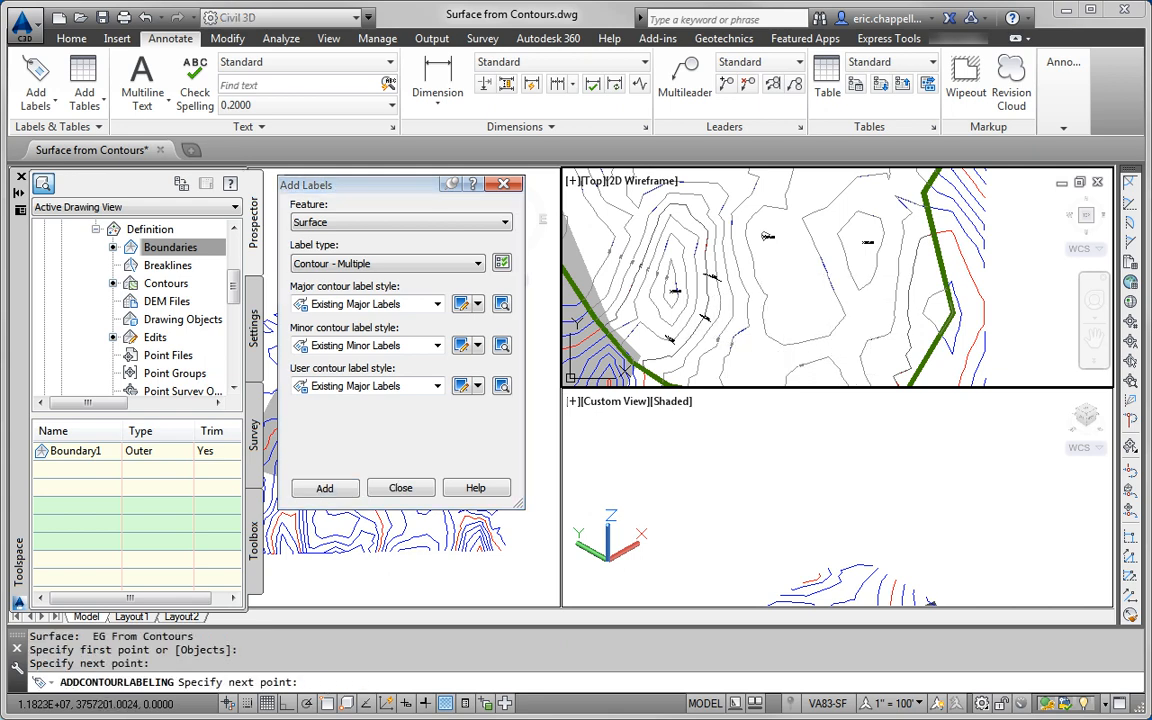
{"action": "left_click", "coordinate": [866, 262]}
{"action": "middle_click_drag", "start_coordinate": [866, 261], "coordinate": [870, 409]}
{"action": "left_click", "coordinate": [791, 312]}
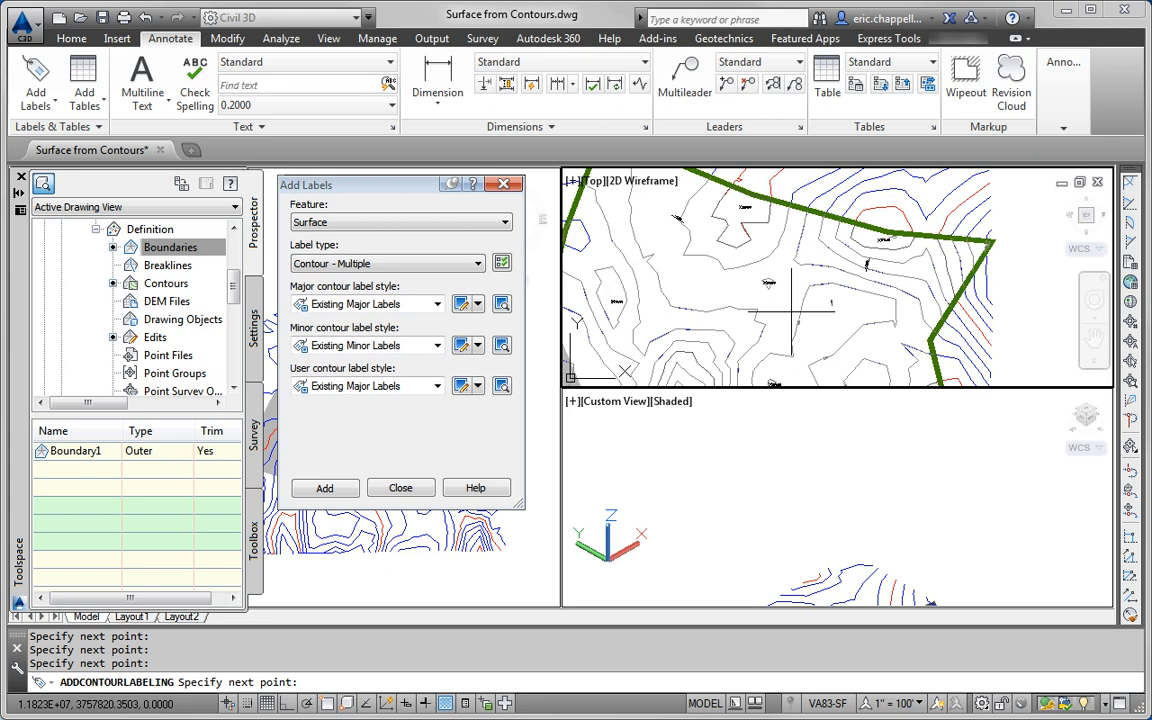
{"action": "key", "text": "Escape"}
{"action": "scroll", "coordinate": [771, 318], "scroll_direction": "up", "scroll_amount": 4}
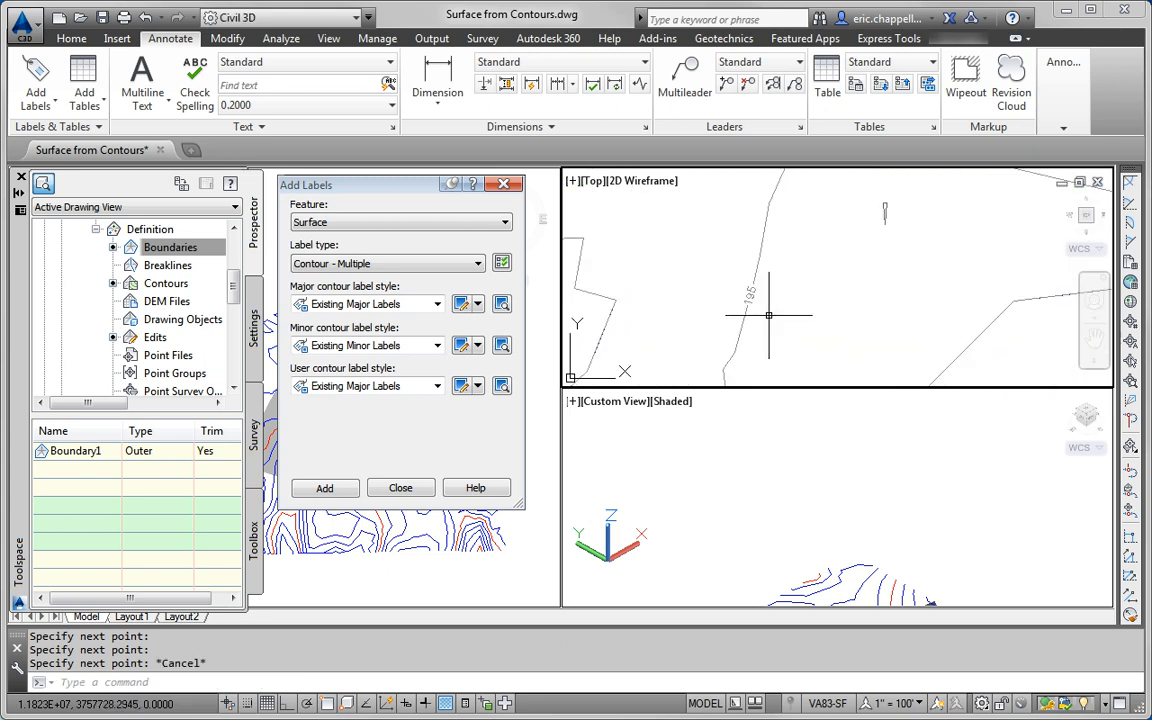
Stretch the outer end of the contour label line west of the 160.00 spot elevation to slide its labels along the contours, and clear the selection
{"action": "scroll", "coordinate": [823, 250], "scroll_direction": "down", "scroll_amount": 3}
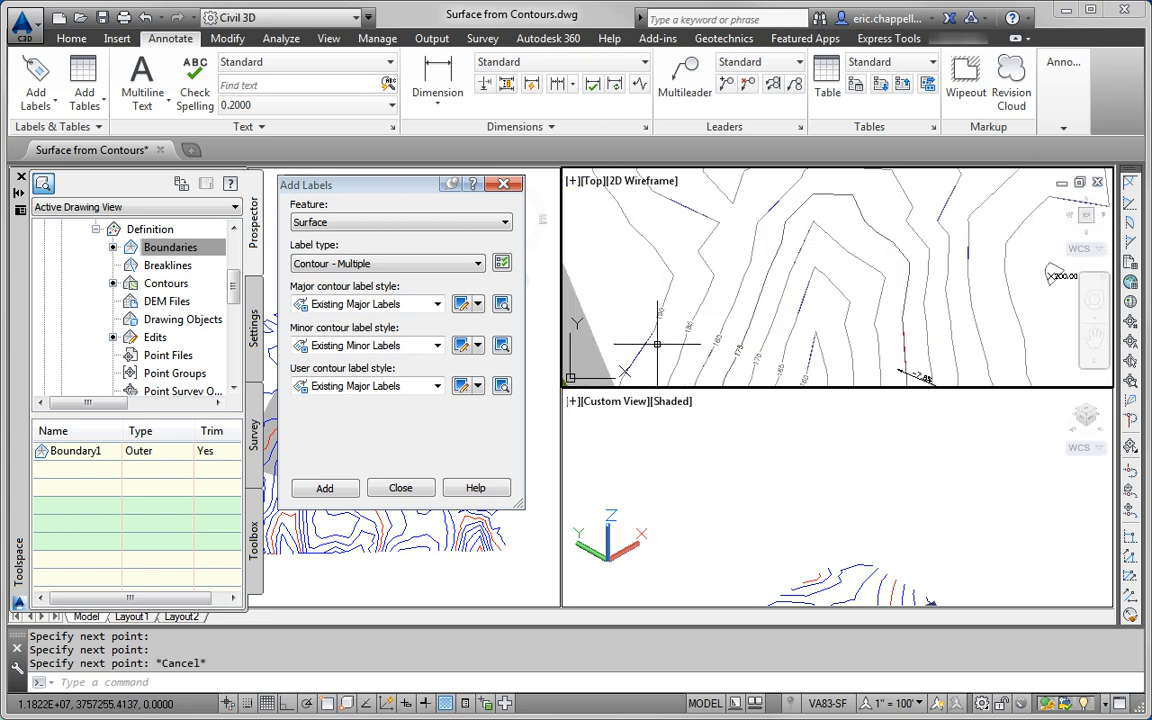
{"action": "scroll", "coordinate": [657, 344], "scroll_direction": "up", "scroll_amount": 3}
{"action": "left_click_drag", "start_coordinate": [740, 303], "coordinate": [695, 328]}
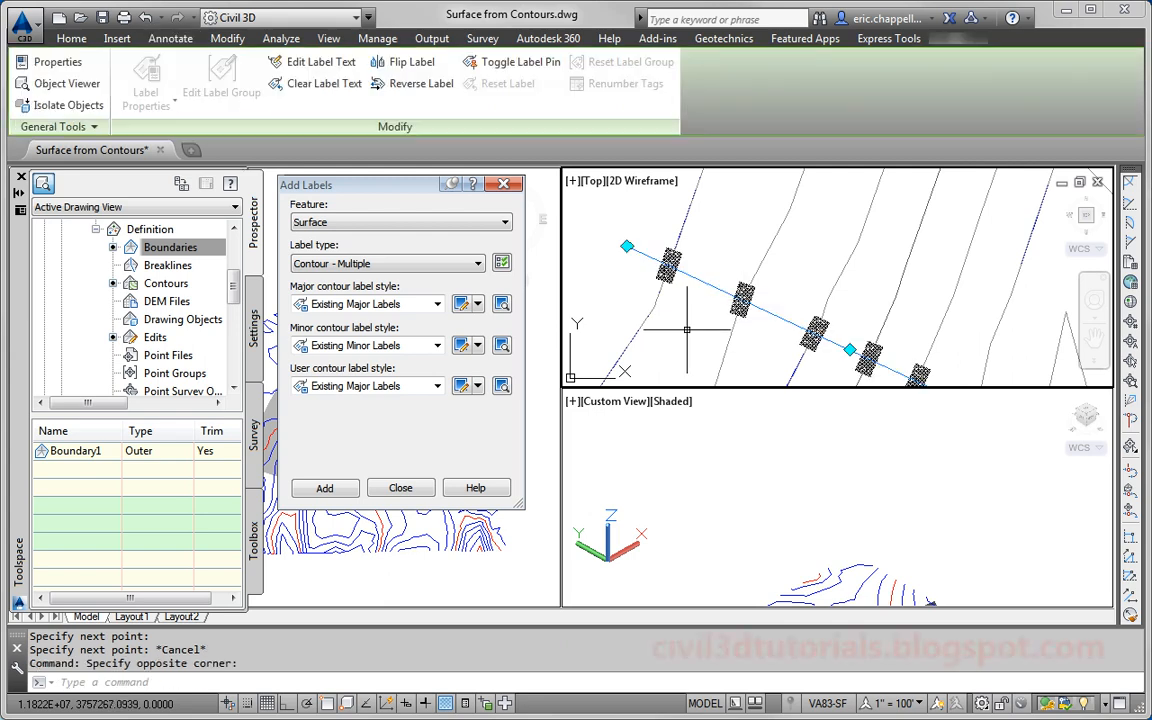
{"action": "scroll", "coordinate": [687, 330], "scroll_direction": "down", "scroll_amount": 2}
{"action": "middle_click_drag", "start_coordinate": [689, 358], "coordinate": [745, 382]}
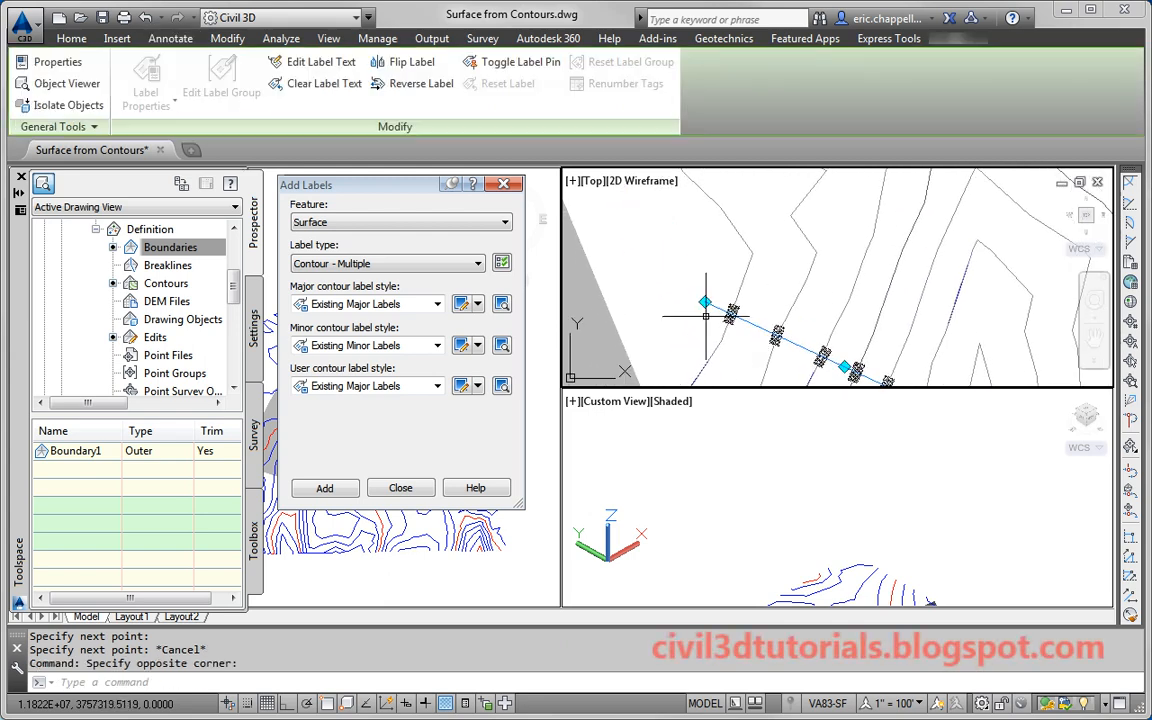
{"action": "left_click", "coordinate": [705, 302]}
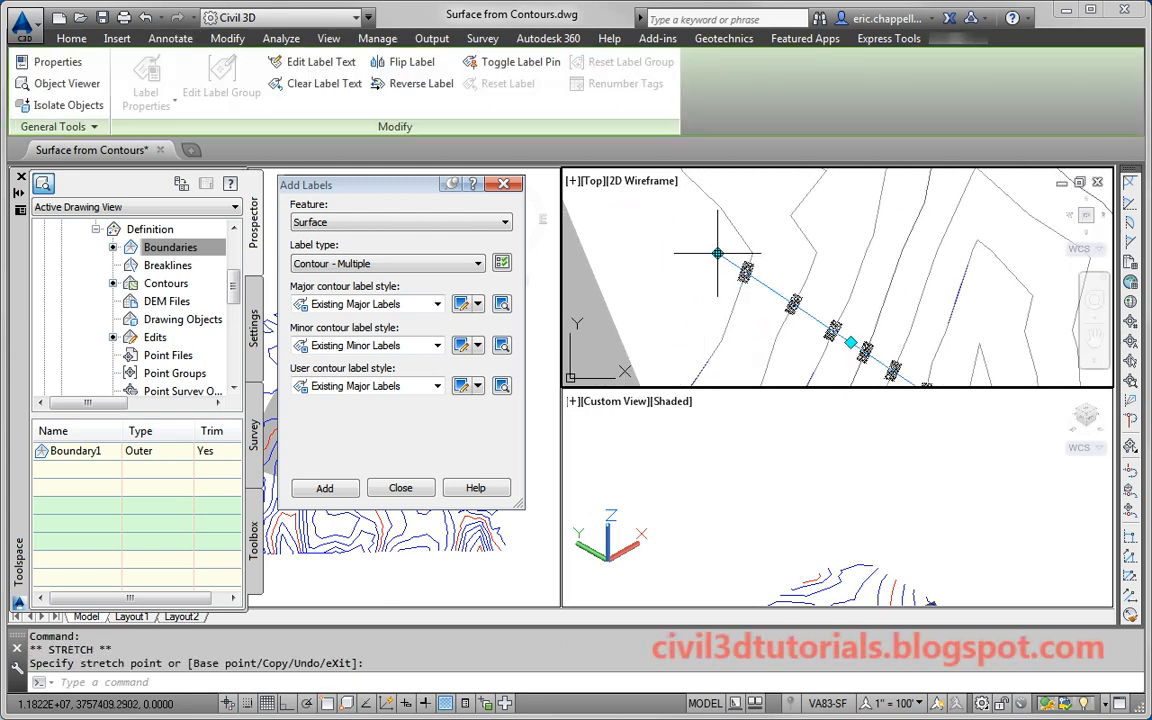
{"action": "left_click", "coordinate": [717, 253]}
{"action": "middle_click_drag", "start_coordinate": [677, 371], "coordinate": [736, 261]}
{"action": "left_click", "coordinate": [736, 261]}
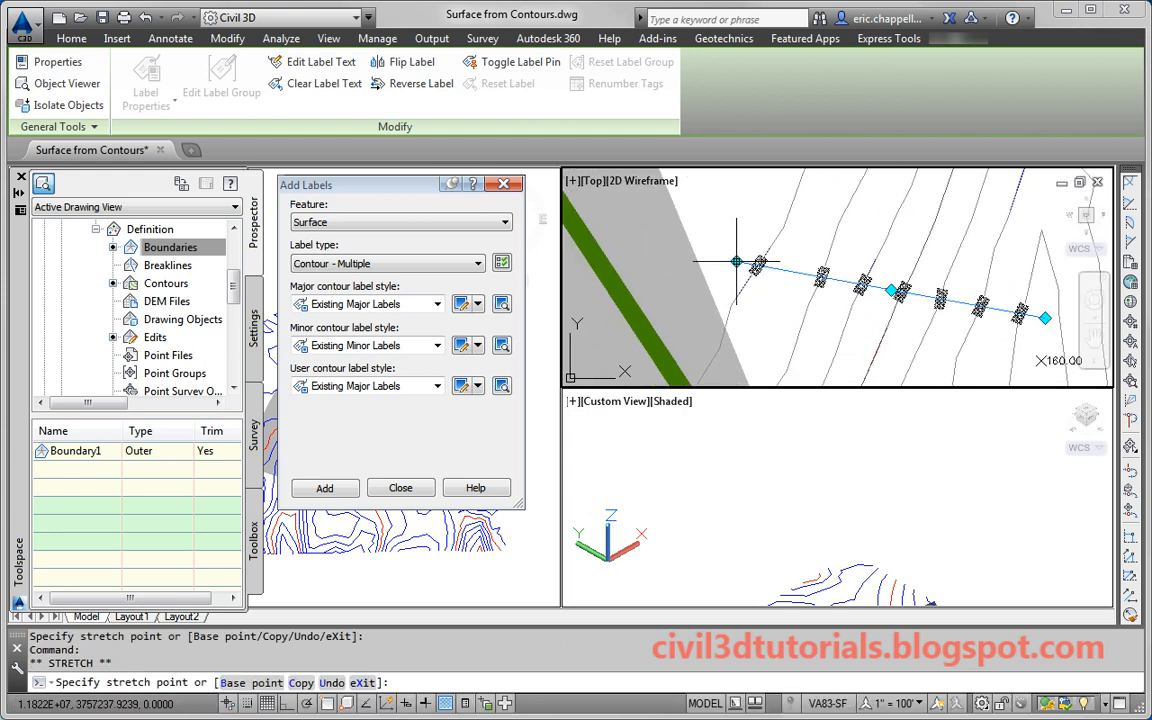
{"action": "left_click", "coordinate": [736, 261]}
{"action": "key", "text": "Escape"}
{"action": "key", "text": "Escape"}
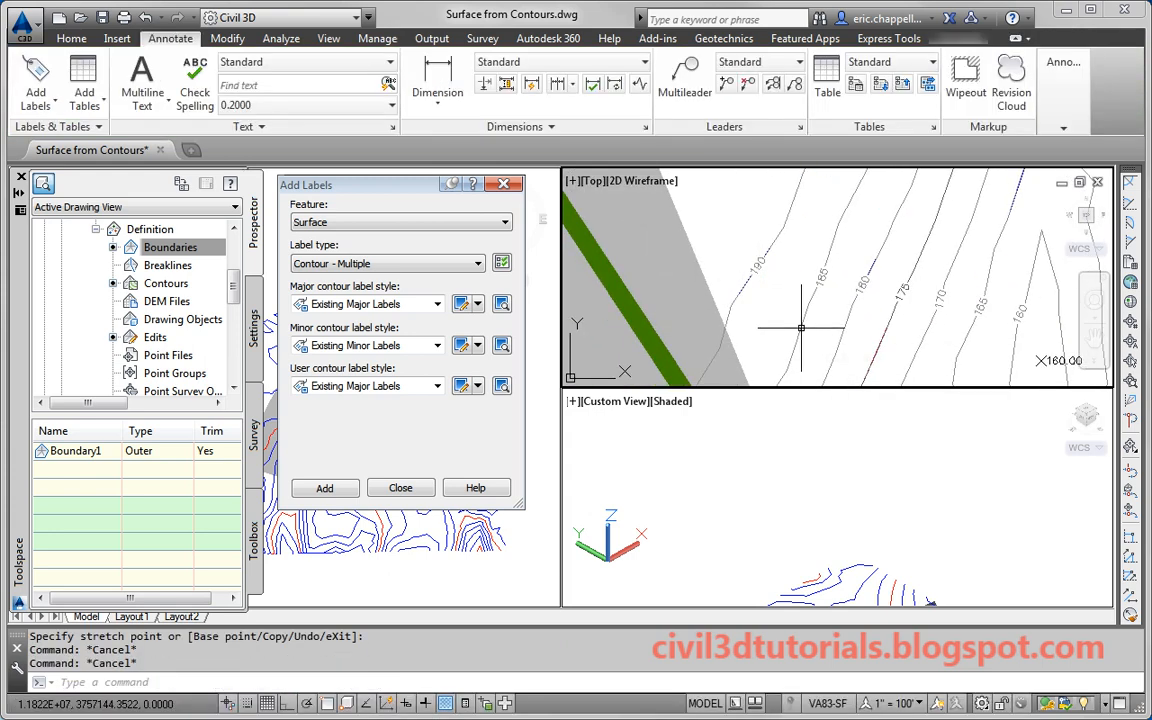